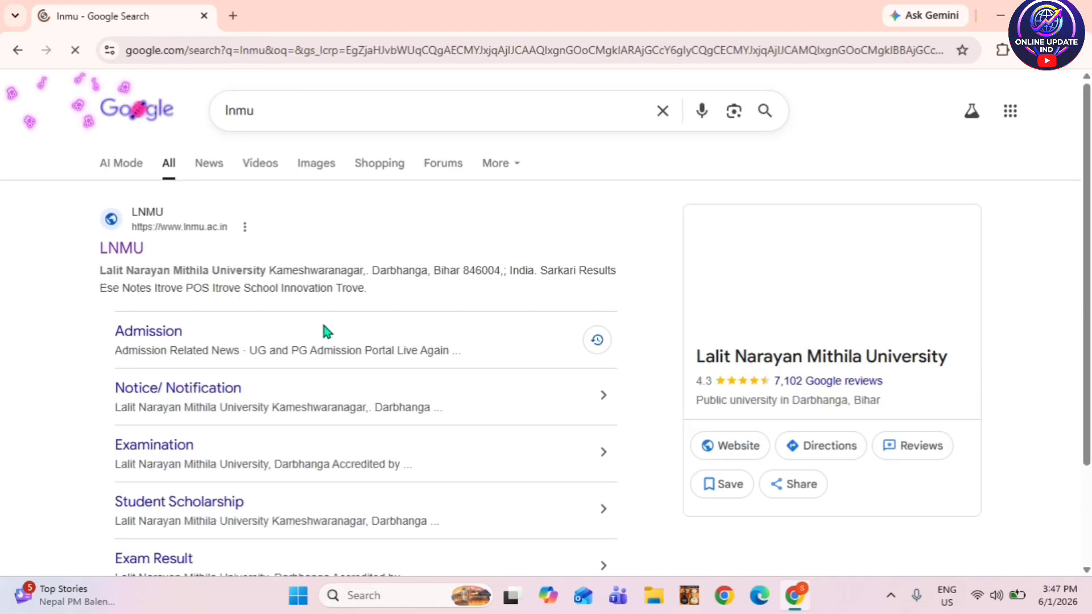
- Open the official LNMU website (lnmu.ac.in) from the Google results for 'lnmu'
left_click(121, 253)
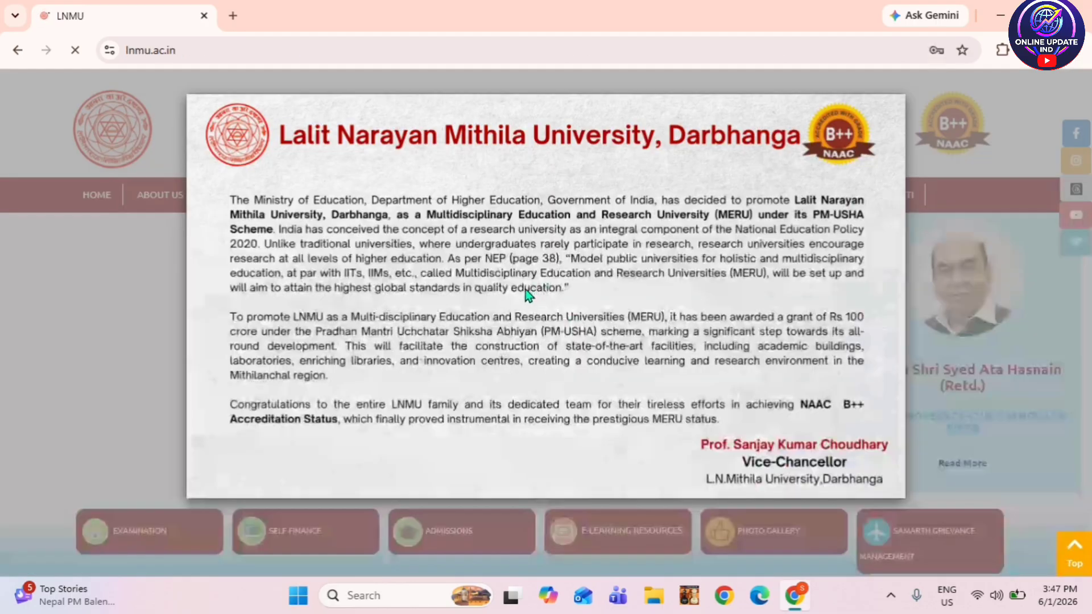
- Close the announcement, go to Admissions and open the 'U.G Admission session 2026-30 -Apply Link'
left_click(123, 245)
scroll(479, 226, "down", 1)
scroll(479, 228, "down", 4)
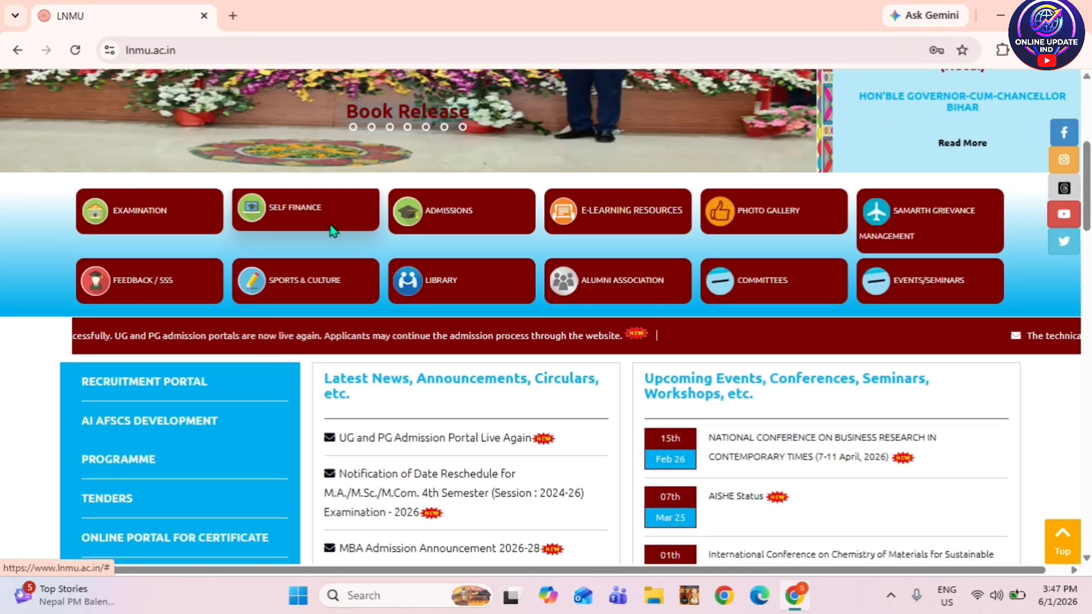
left_click(444, 212)
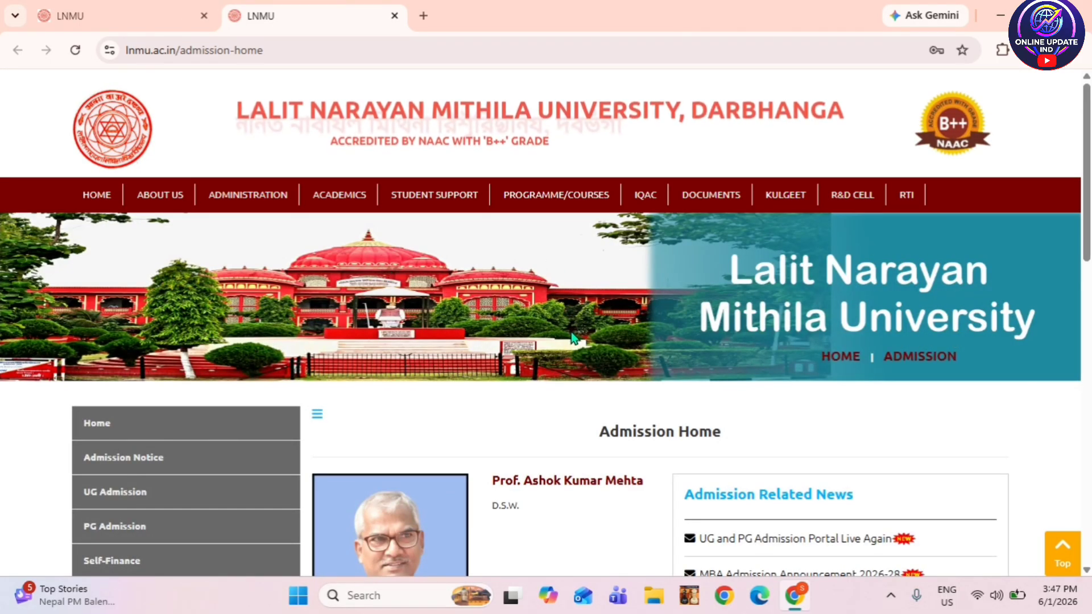
scroll(570, 338, "down", 4)
scroll(571, 332, "down", 1)
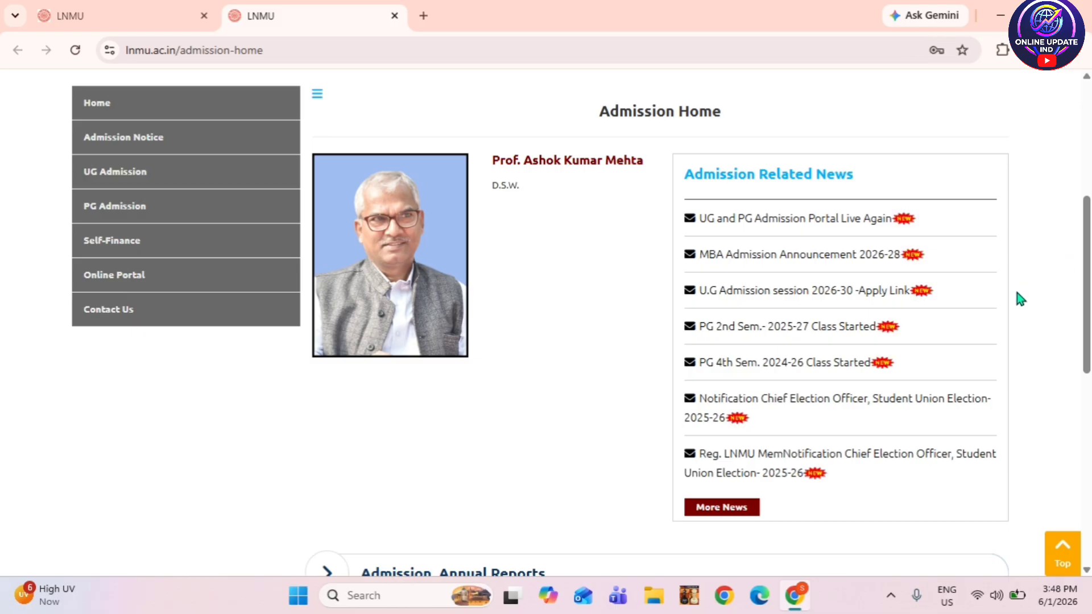
left_click(832, 292)
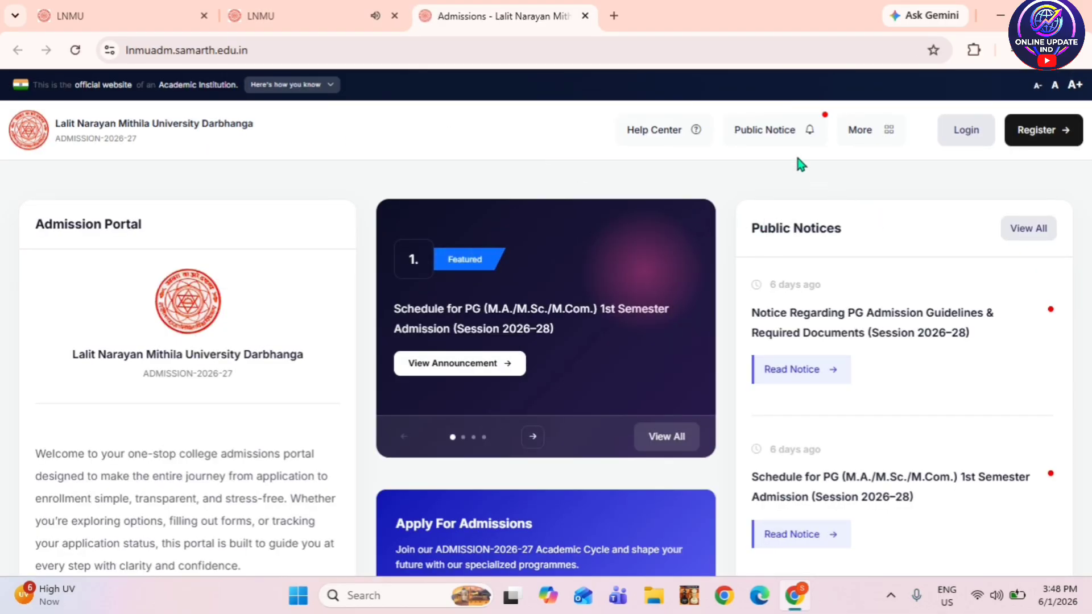
- Register a new applicant with name, birth date, email, password, mobile number and captcha
left_click(1043, 129)
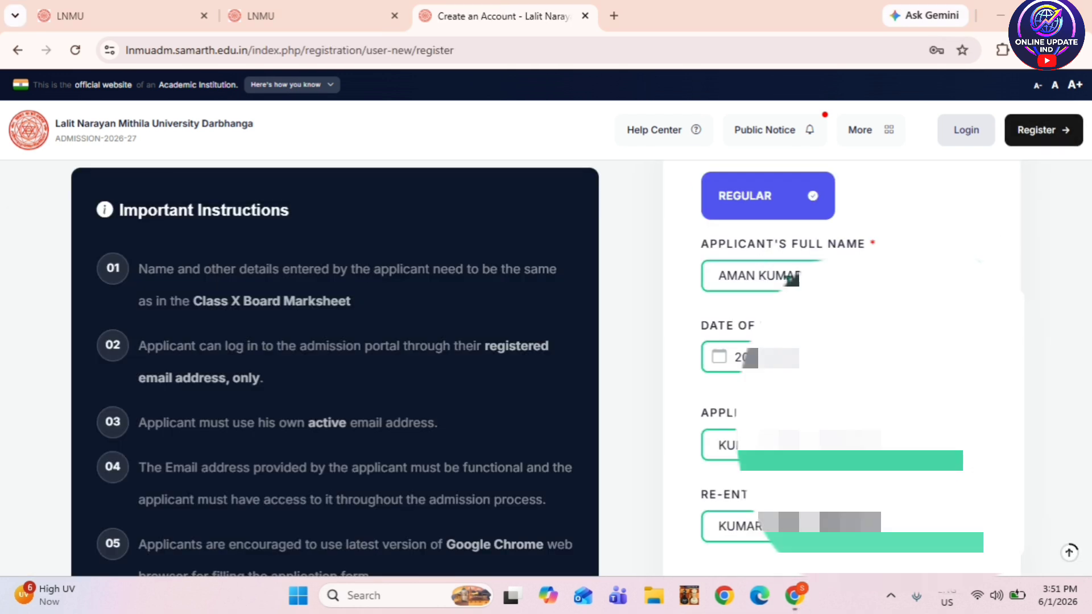
scroll(793, 280, "down", 1)
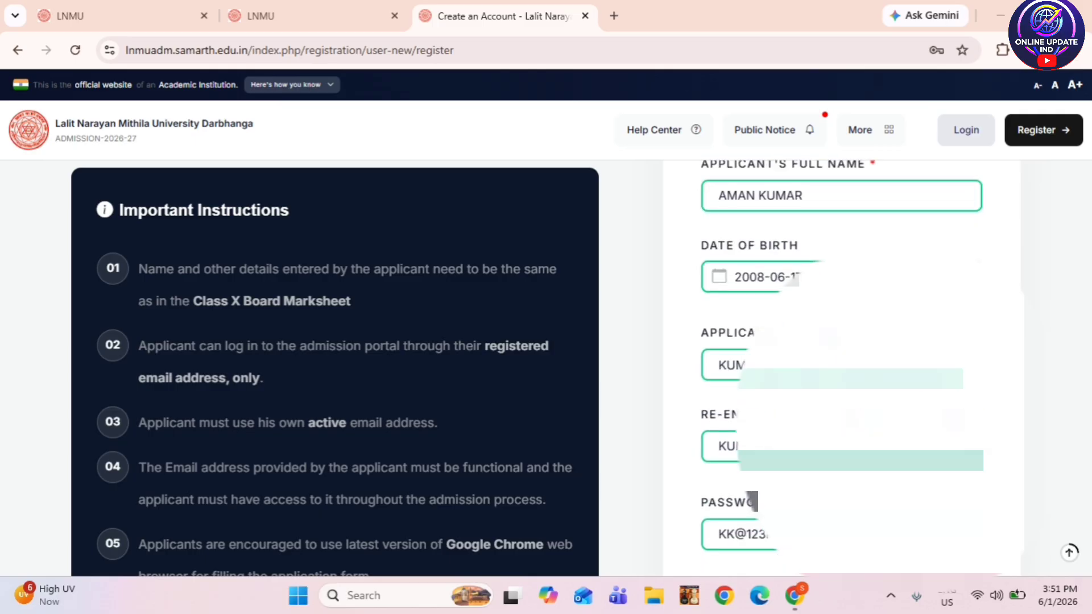
scroll(842, 370, "down", 1)
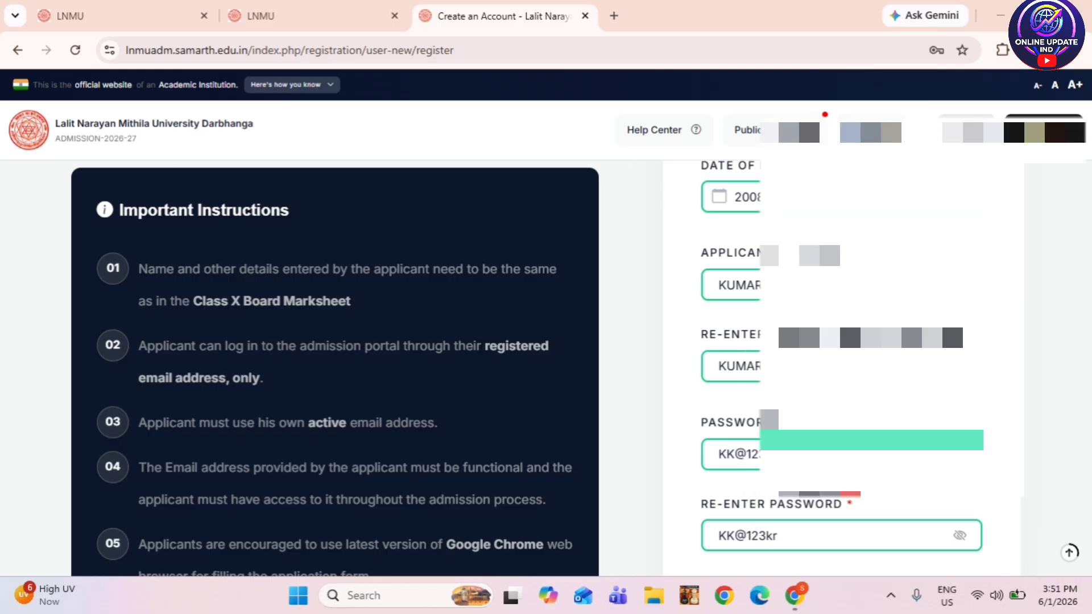
scroll(740, 355, "down", 1)
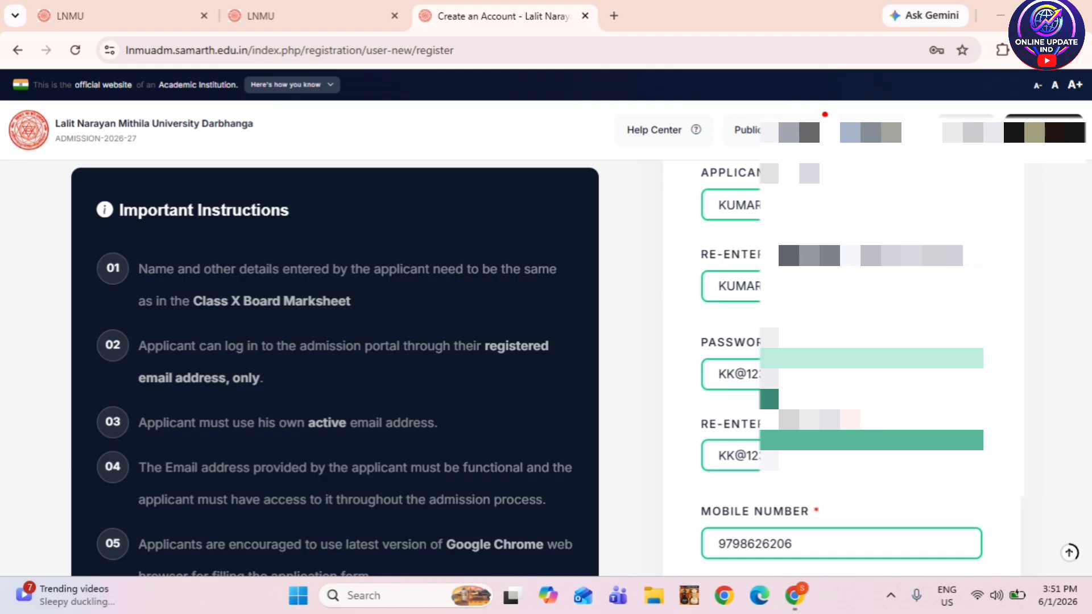
scroll(740, 415, "down", 1)
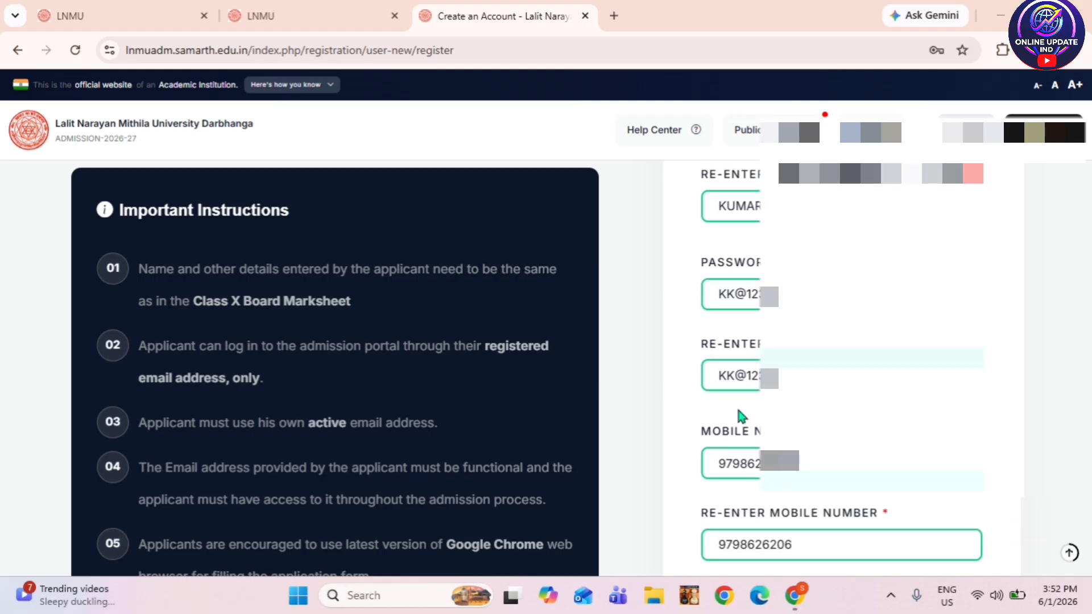
scroll(737, 399, "down", 1)
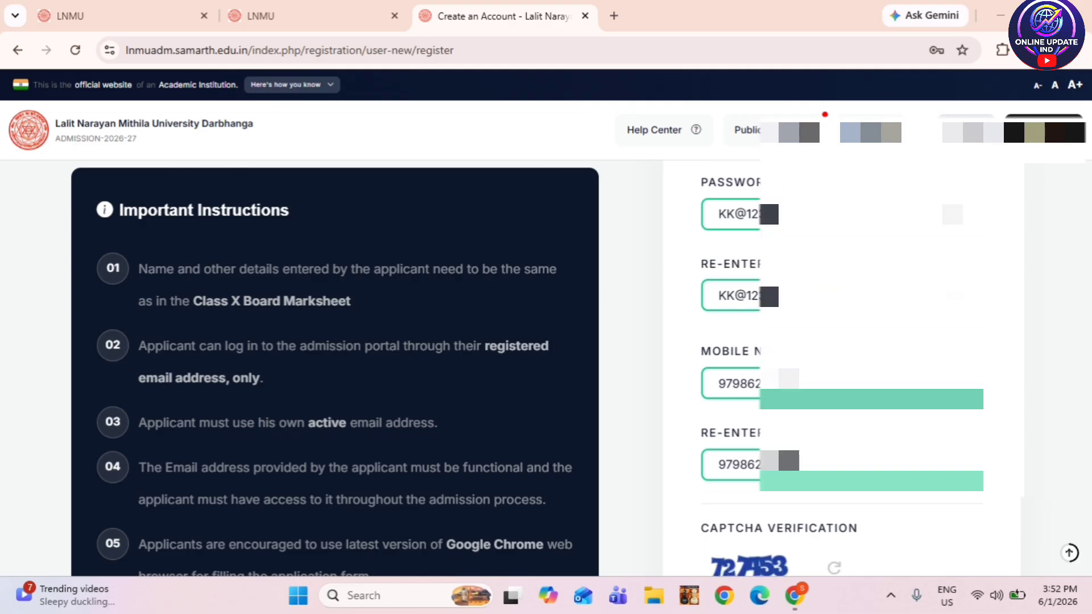
scroll(842, 370, "down", 1)
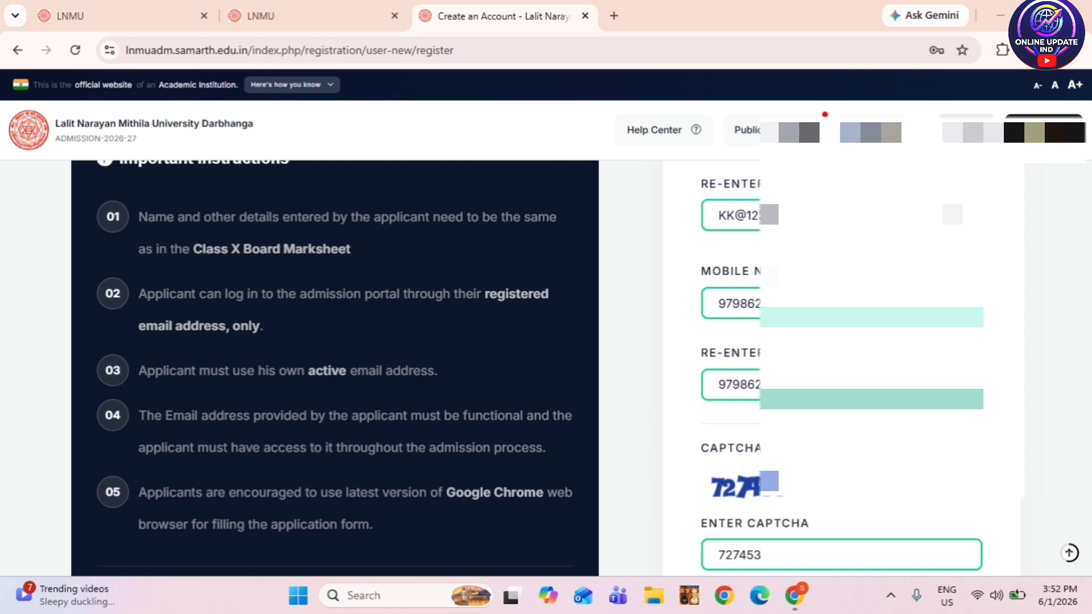
scroll(756, 382, "down", 2)
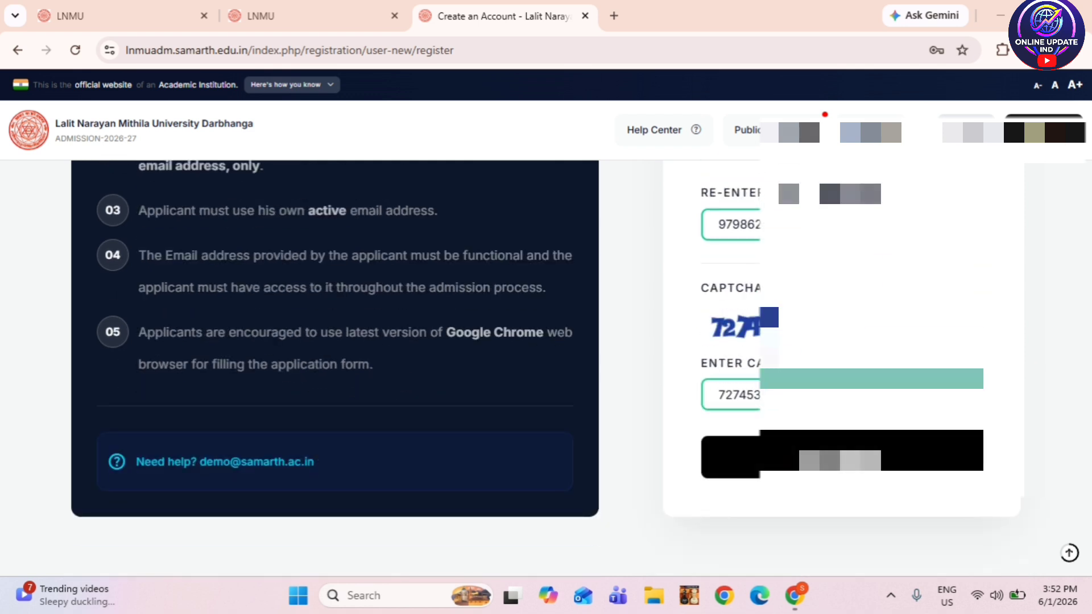
left_click(842, 455)
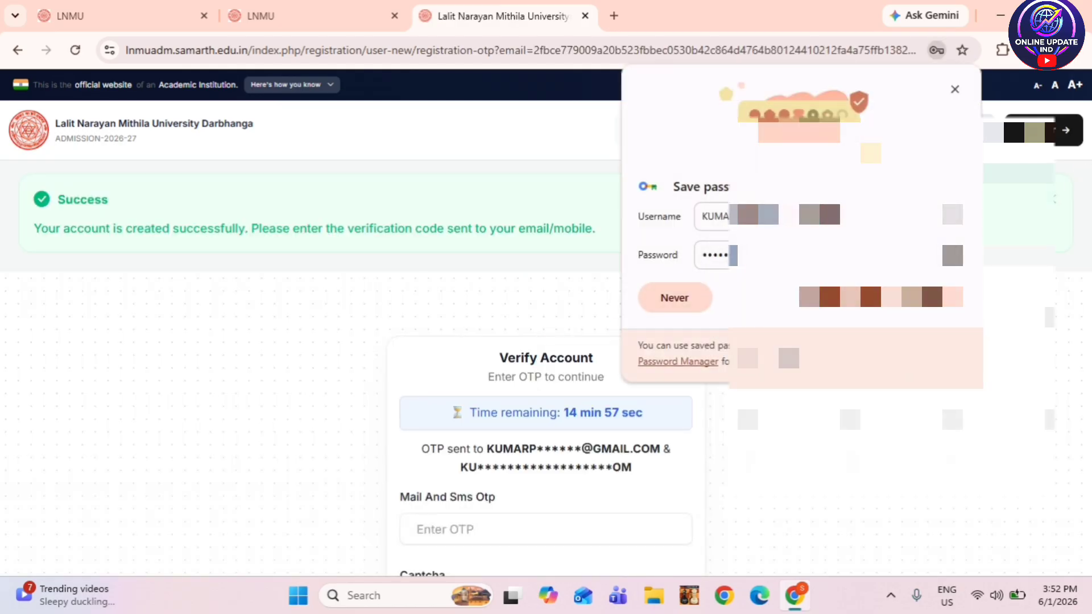
- Decline saving the password and verify the account with the emailed OTP and captcha
left_click(613, 342)
scroll(613, 335, "down", 4)
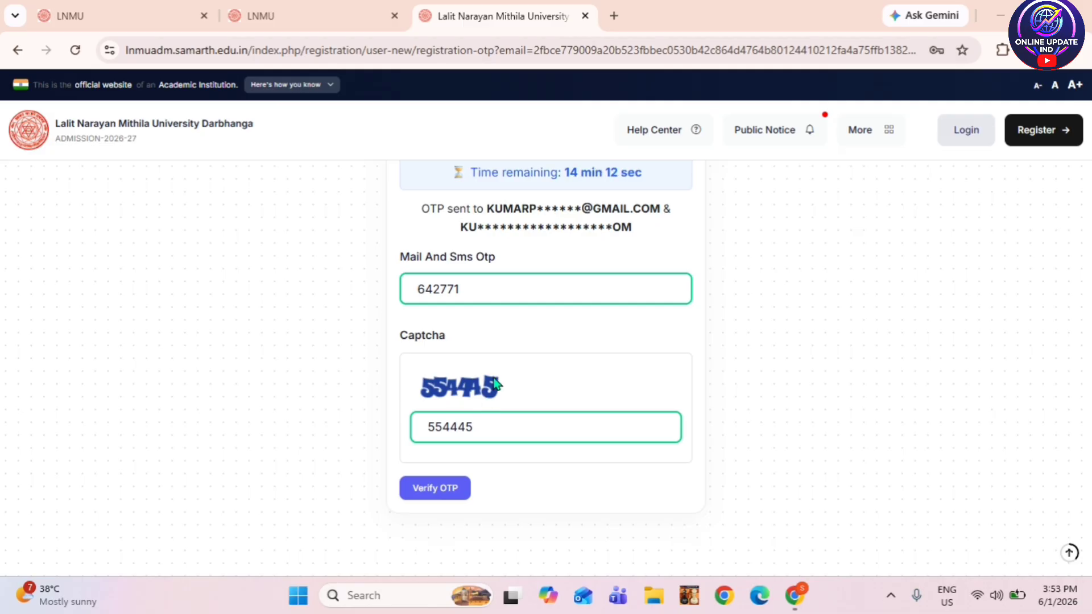
scroll(517, 360, "down", 2)
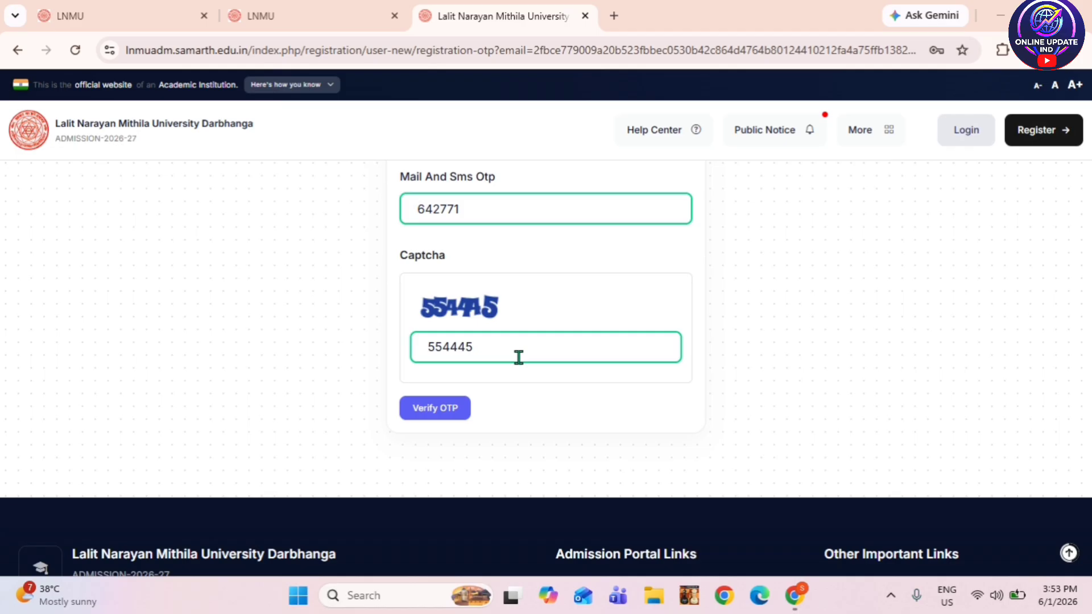
left_click(437, 409)
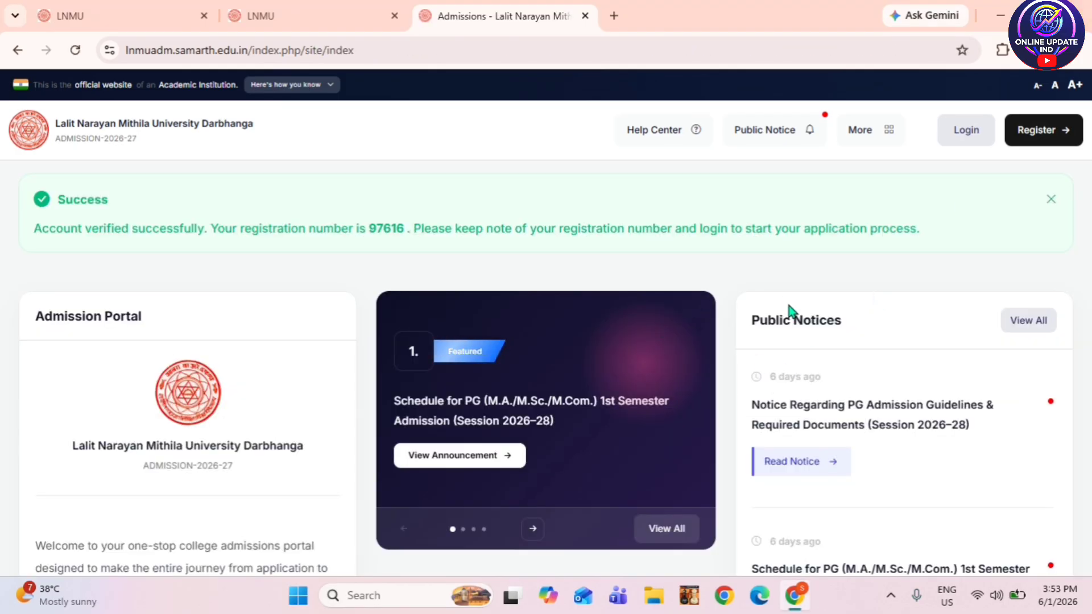
- Log in with the autofilled username and password plus the displayed captcha
left_click(975, 135)
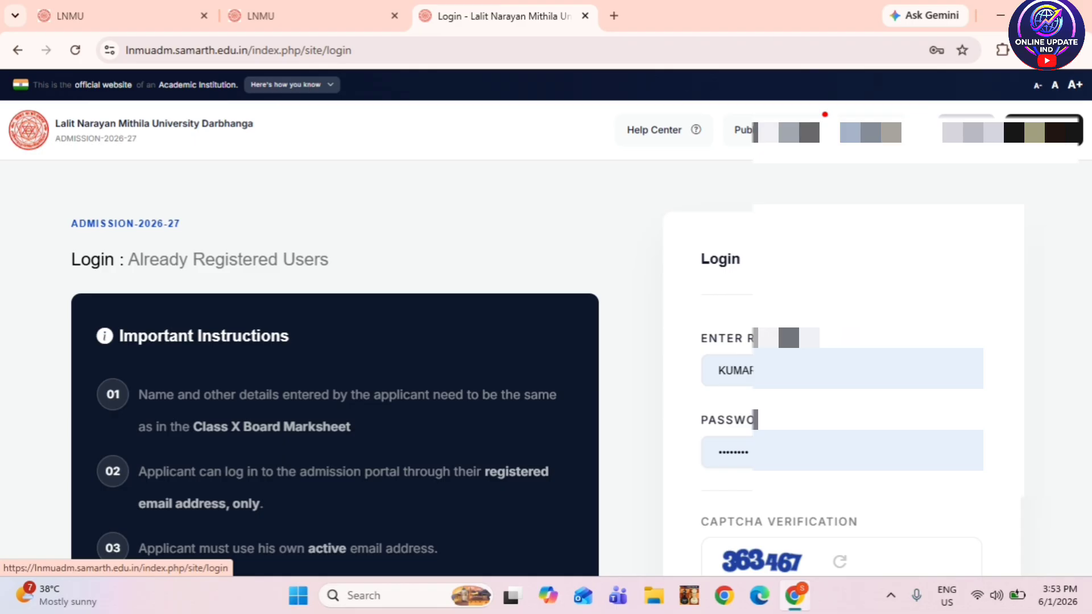
scroll(546, 364, "down", 3)
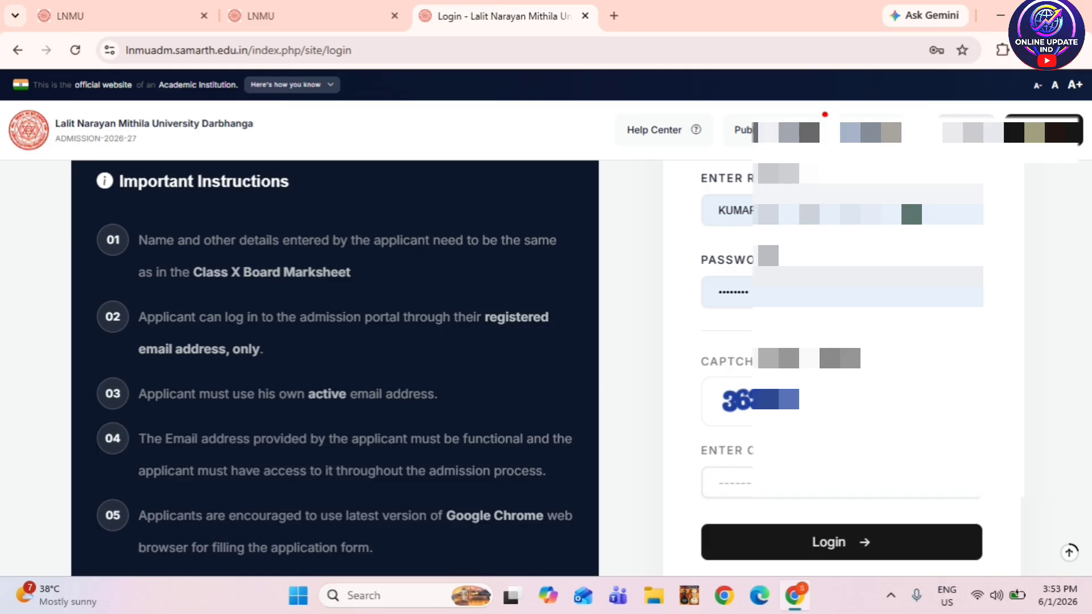
scroll(541, 365, "down", 3)
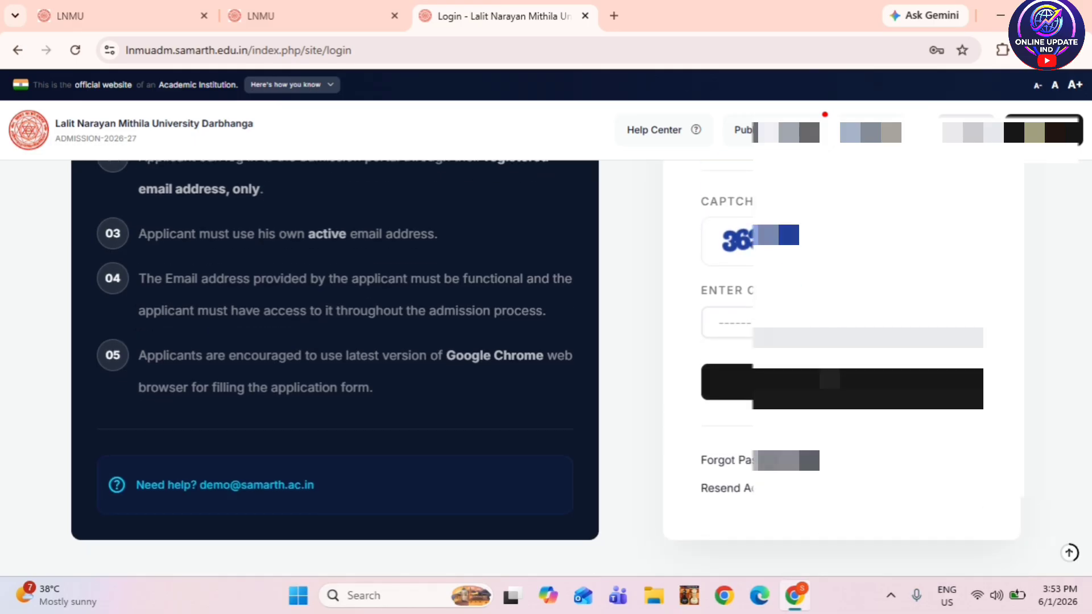
left_click(842, 324)
type("36")
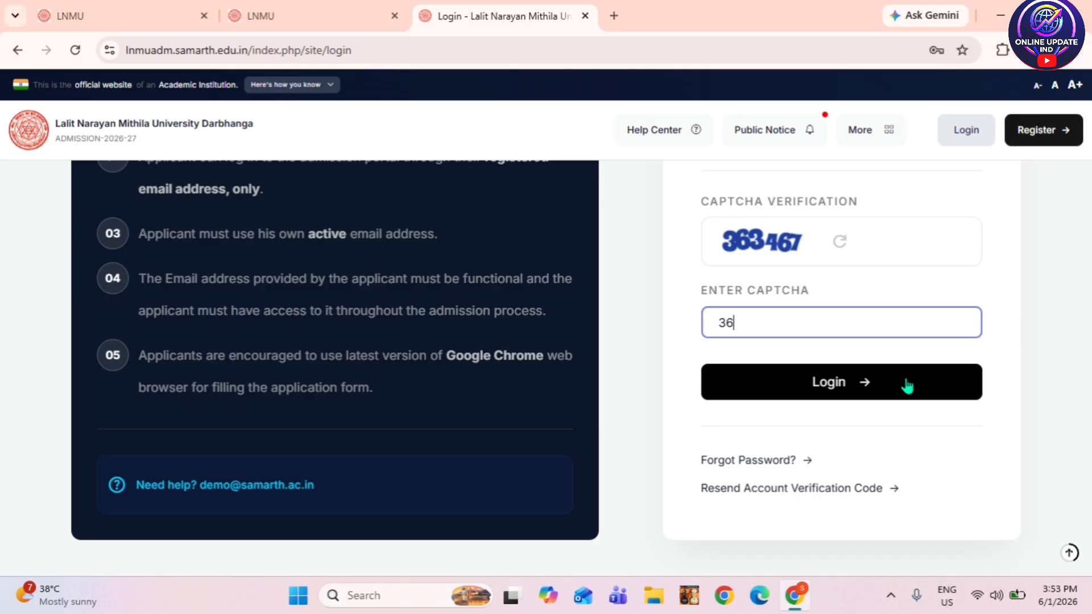
type("3467")
left_click(897, 392)
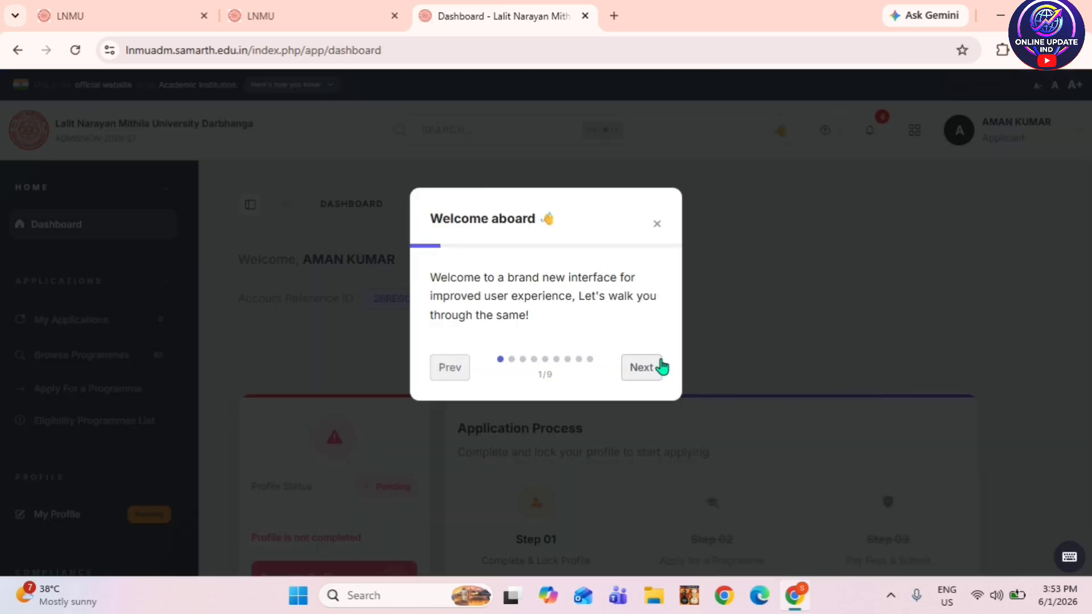
- Close the 'Welcome aboard' walkthrough tour and confirm ending it
left_click(642, 367)
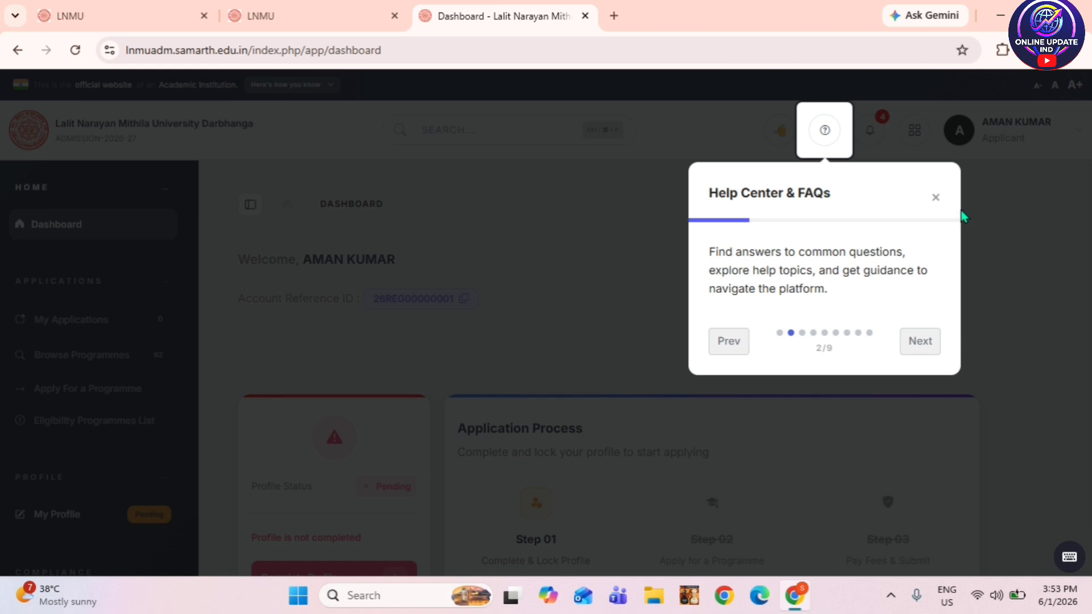
left_click(936, 198)
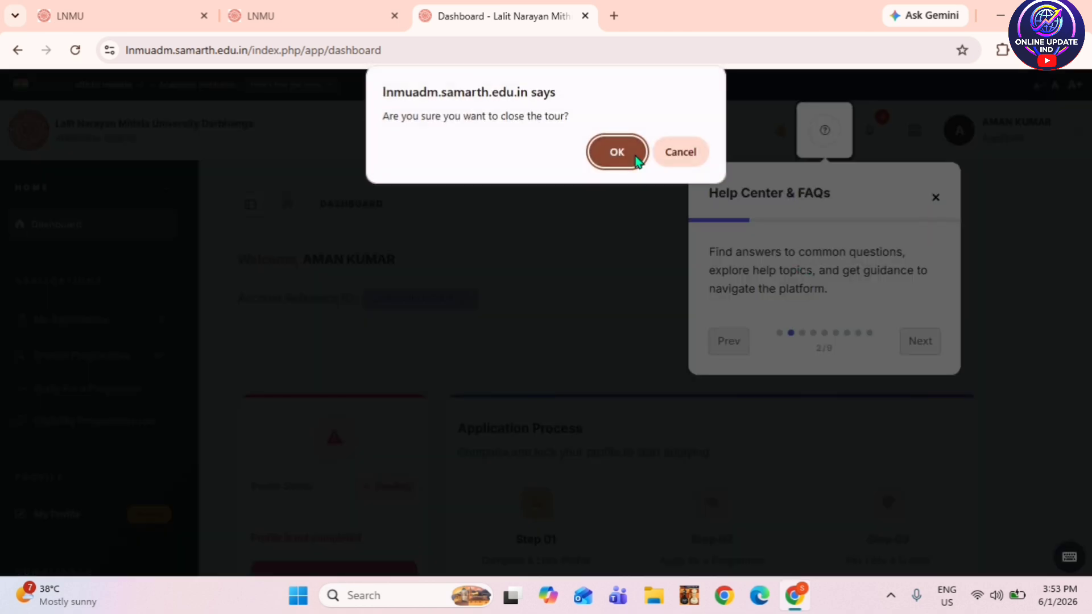
left_click(630, 151)
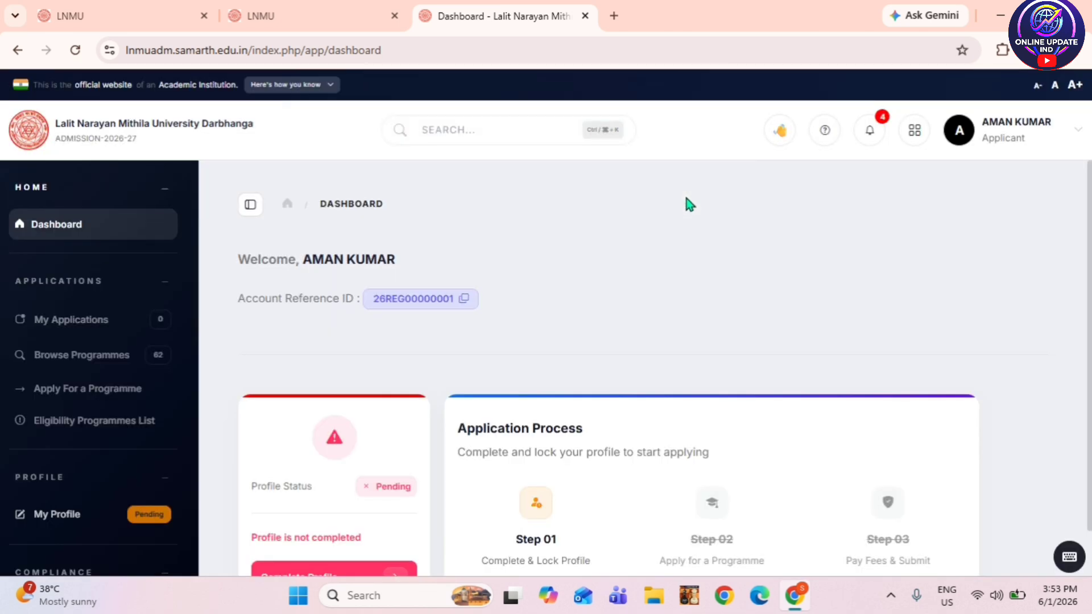
scroll(561, 353, "down", 1)
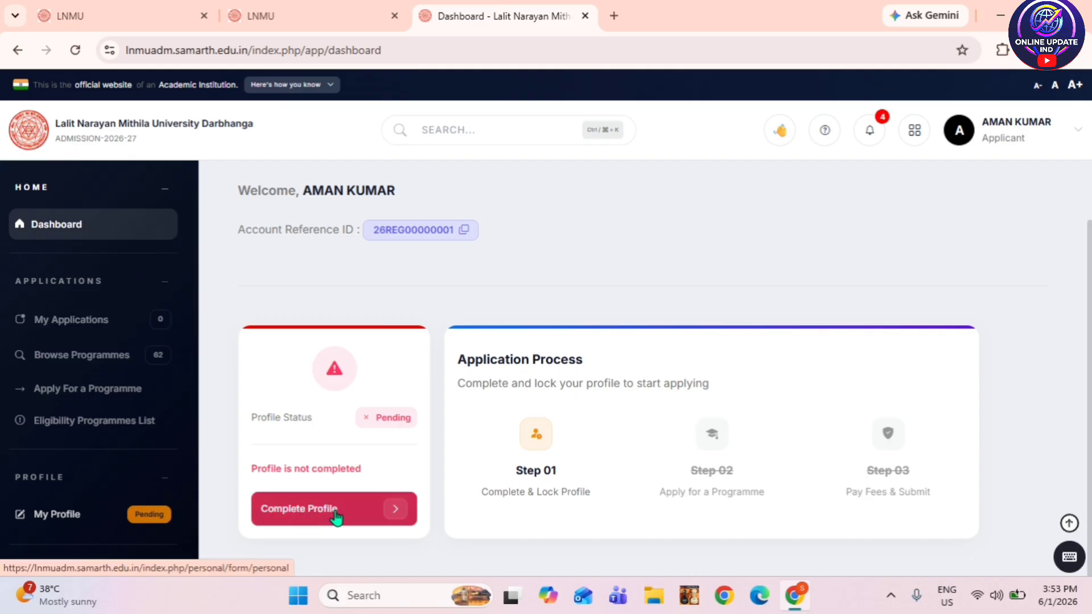
- Open Complete Profile to reach the Personal Details form
left_click(396, 519)
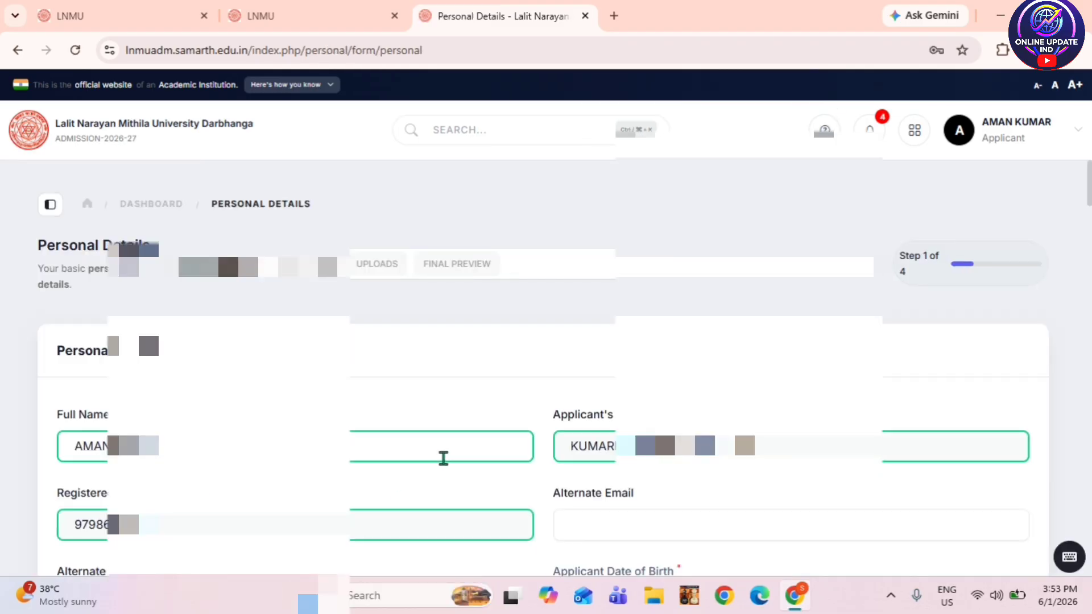
scroll(444, 458, "down", 2)
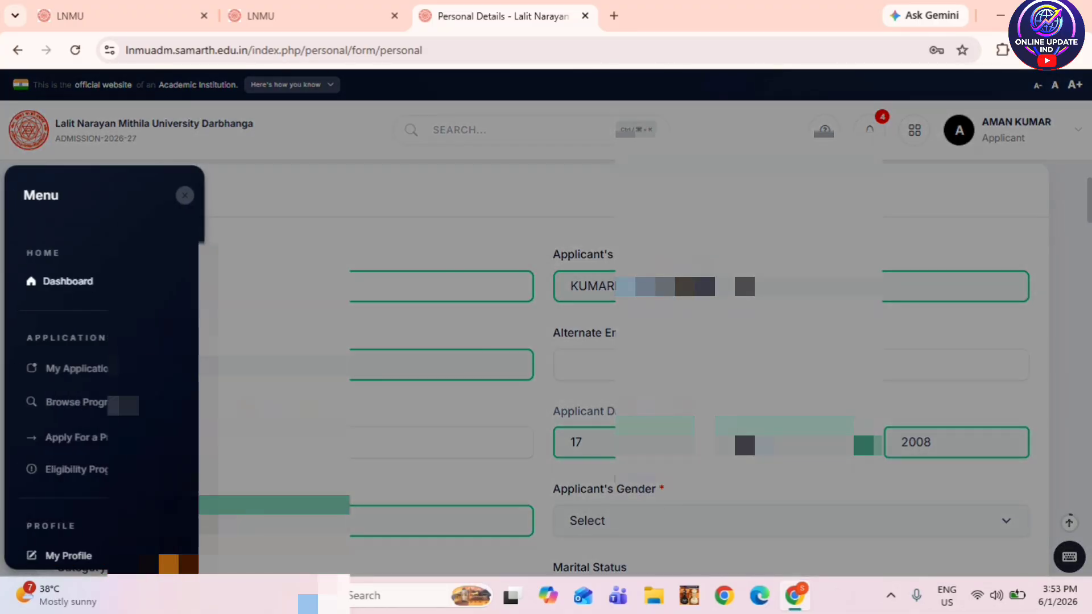
left_click(186, 196)
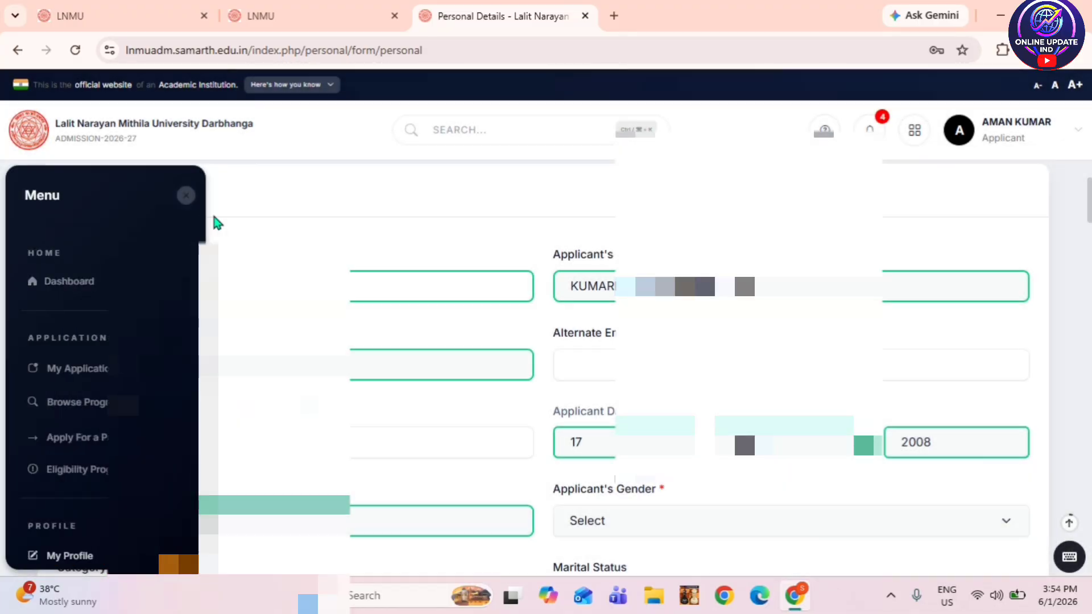
scroll(217, 223, "down", 1)
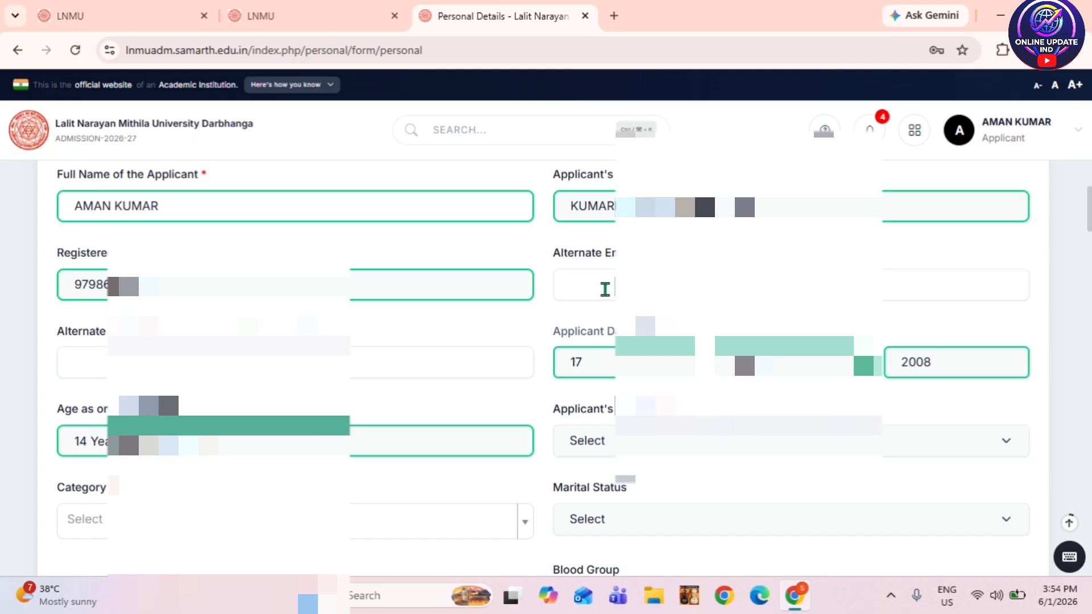
scroll(586, 308, "down", 3)
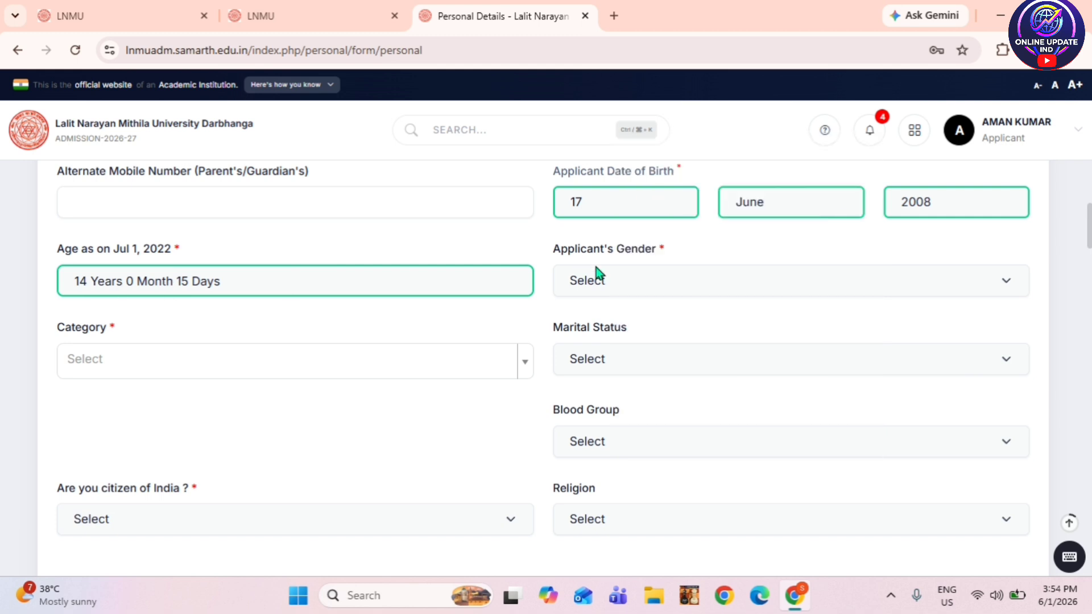
- Set the applicant's gender to Male and category to Backward Class (BC)
left_click(613, 279)
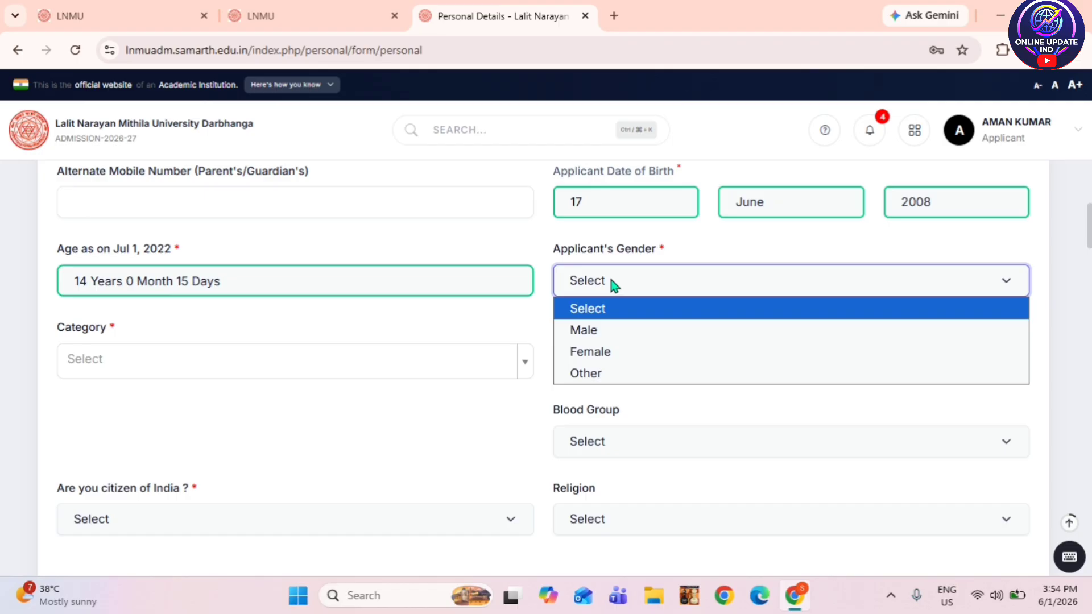
left_click(619, 339)
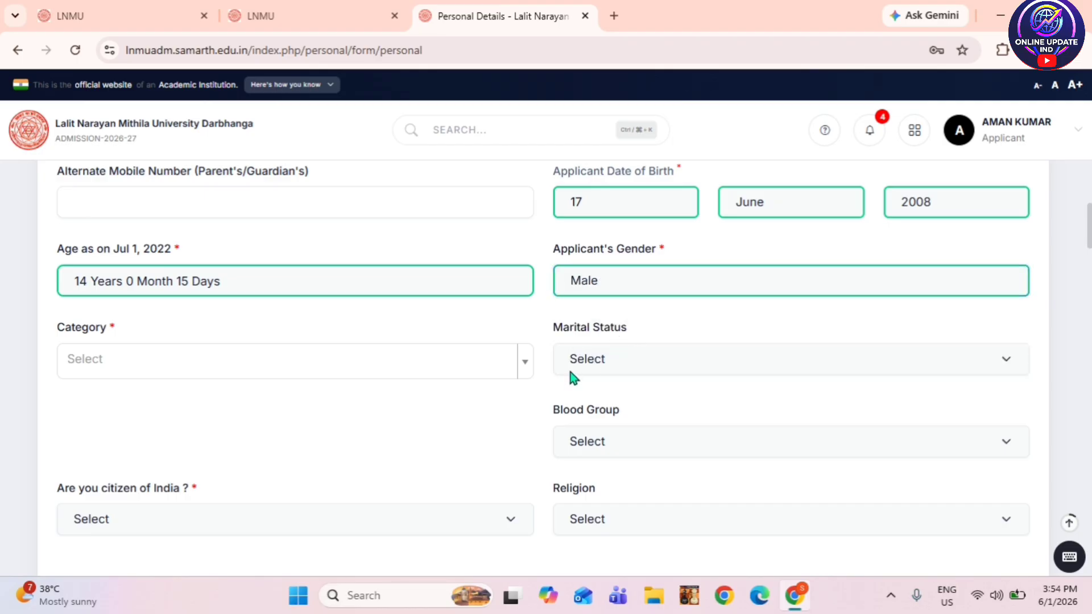
scroll(567, 367, "down", 1)
left_click(250, 280)
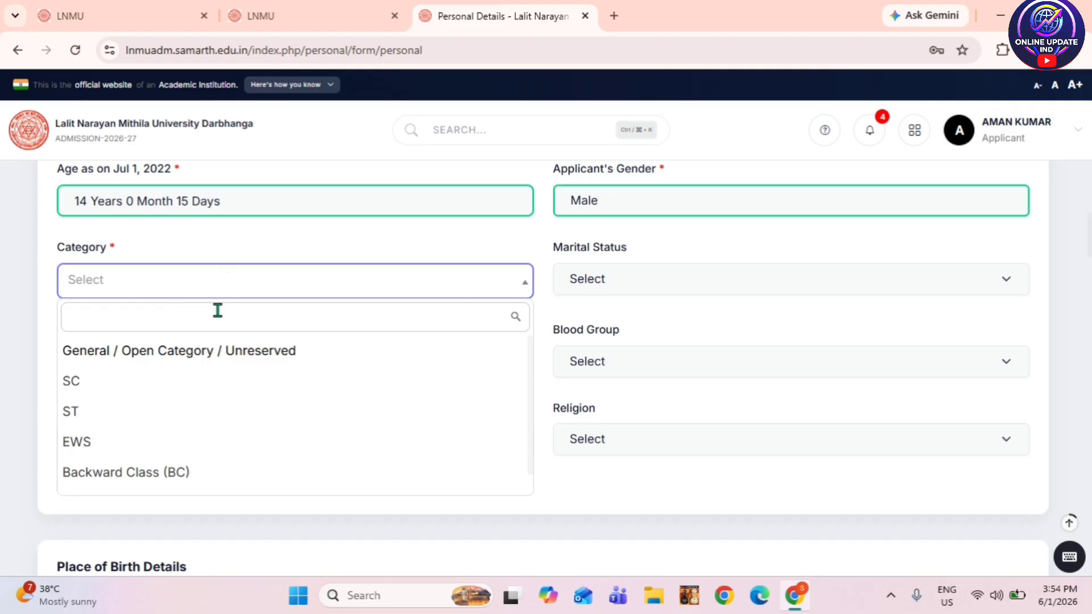
left_click(164, 475)
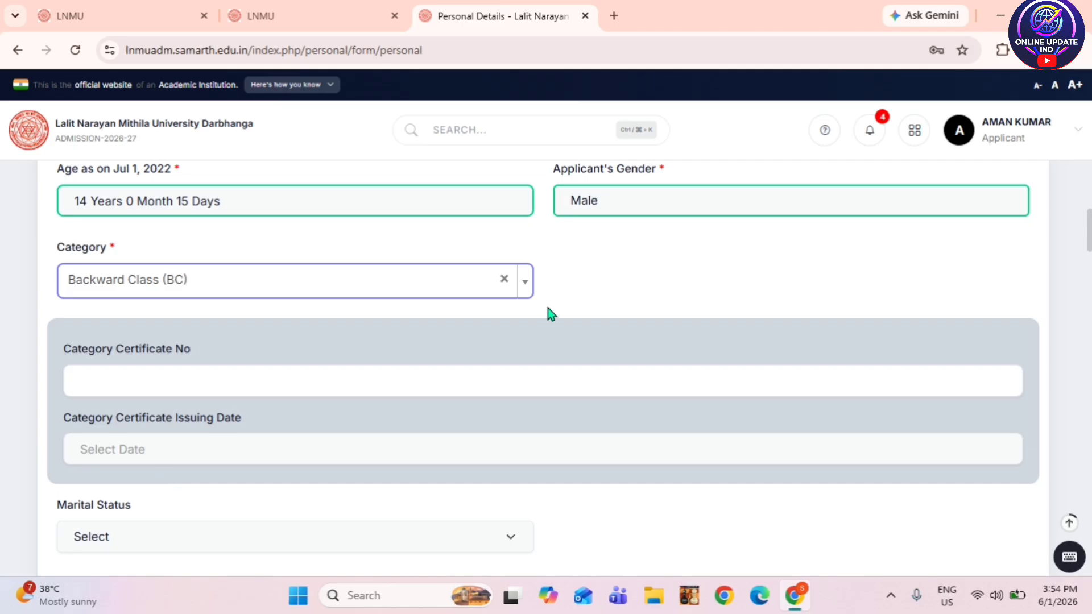
- Fill in the category certificate number and 2026-05-19 issue date, closing the Quick Heal popup
scroll(550, 312, "down", 1)
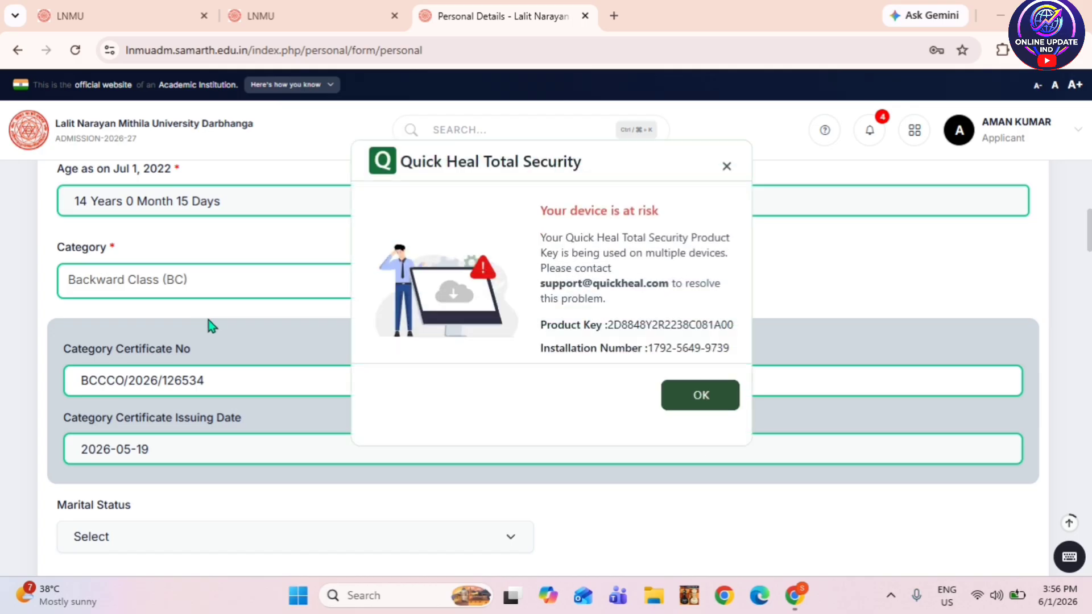
left_click(727, 167)
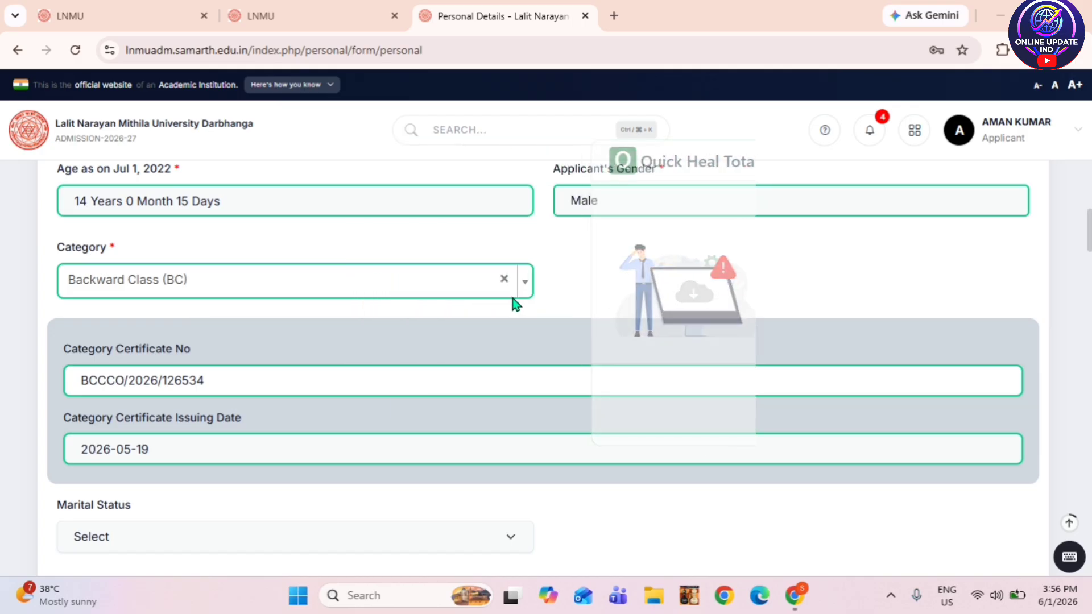
scroll(510, 302, "down", 1)
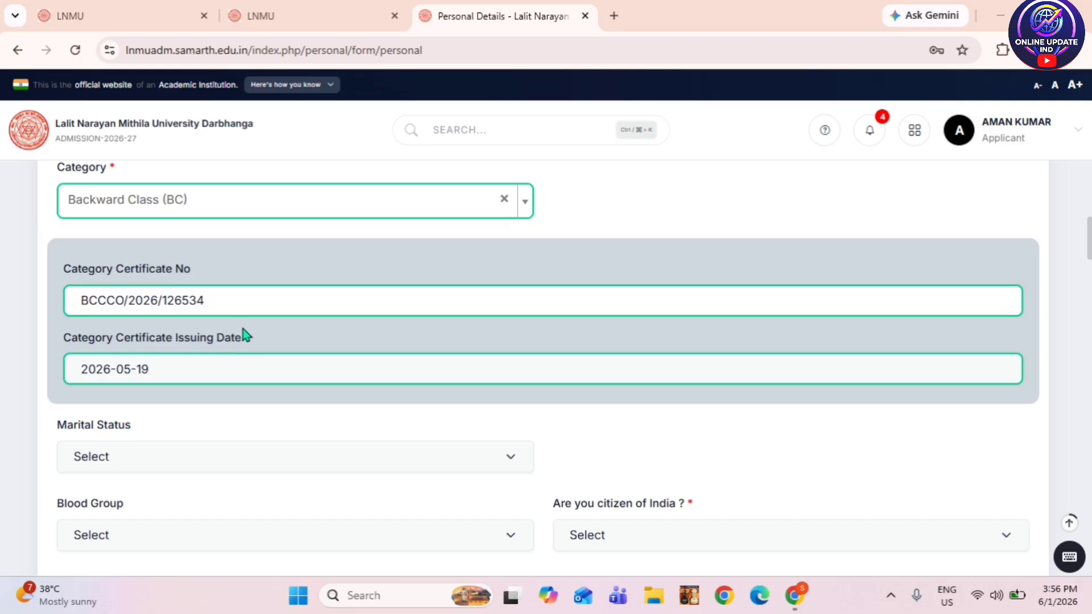
scroll(244, 330, "down", 3)
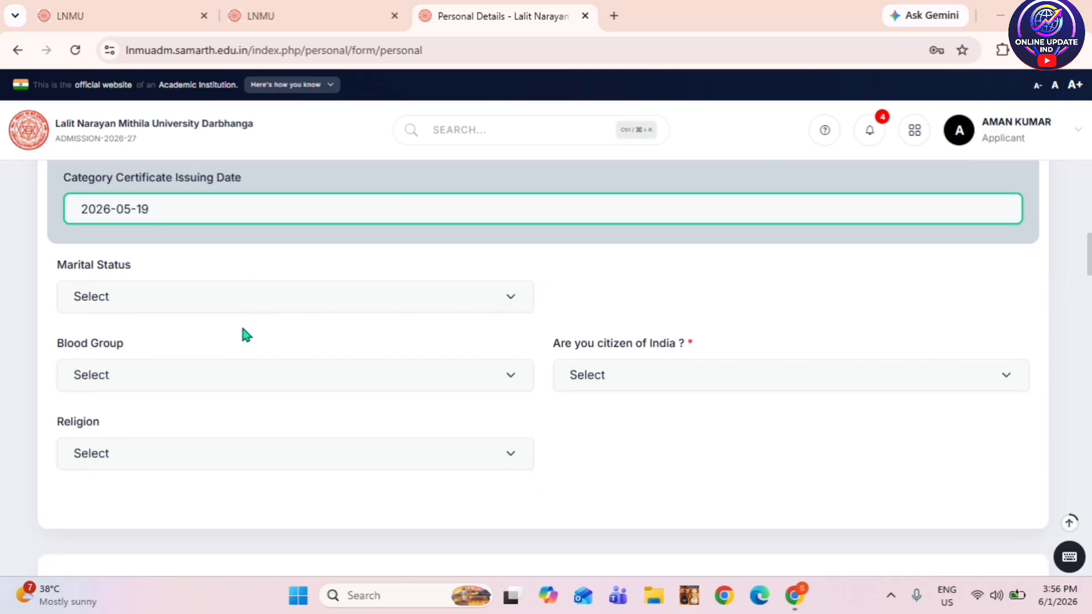
- Set Marital Status to Unmarried and citizen of India to Yes
left_click(208, 303)
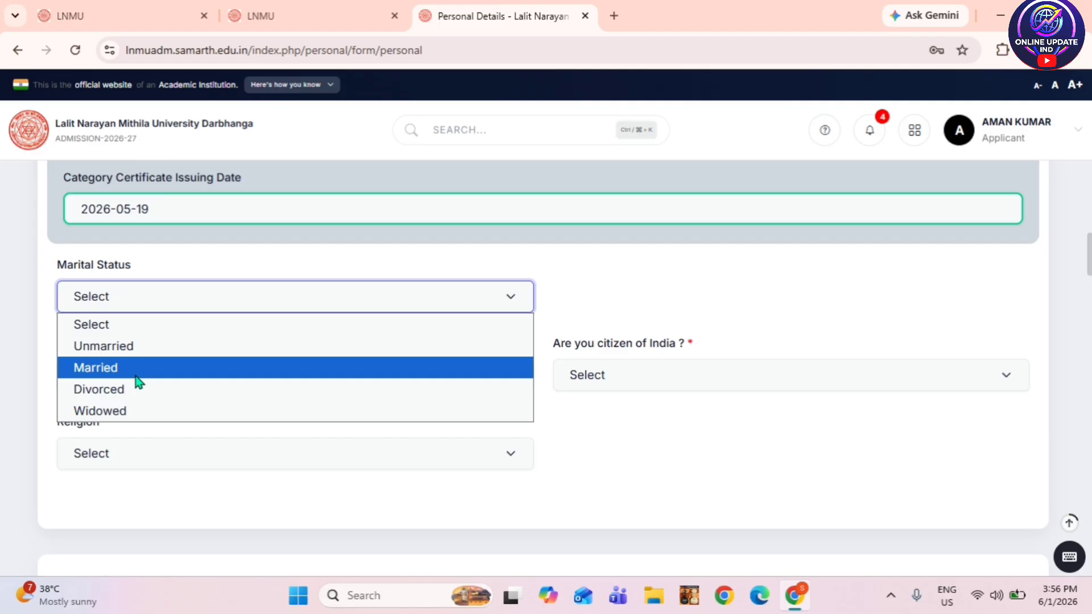
left_click(147, 346)
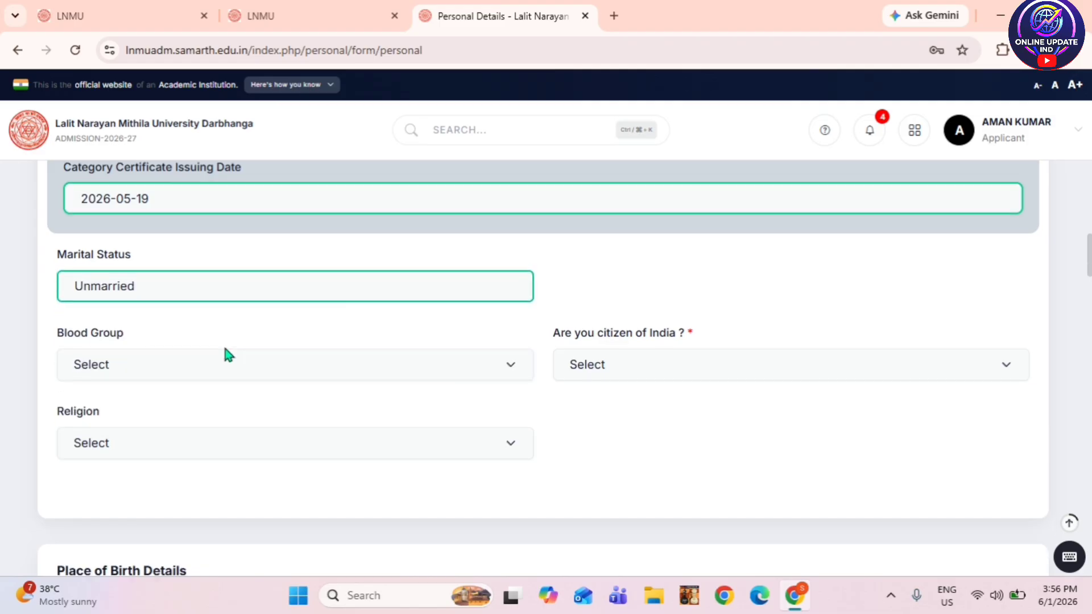
scroll(240, 333, "down", 1)
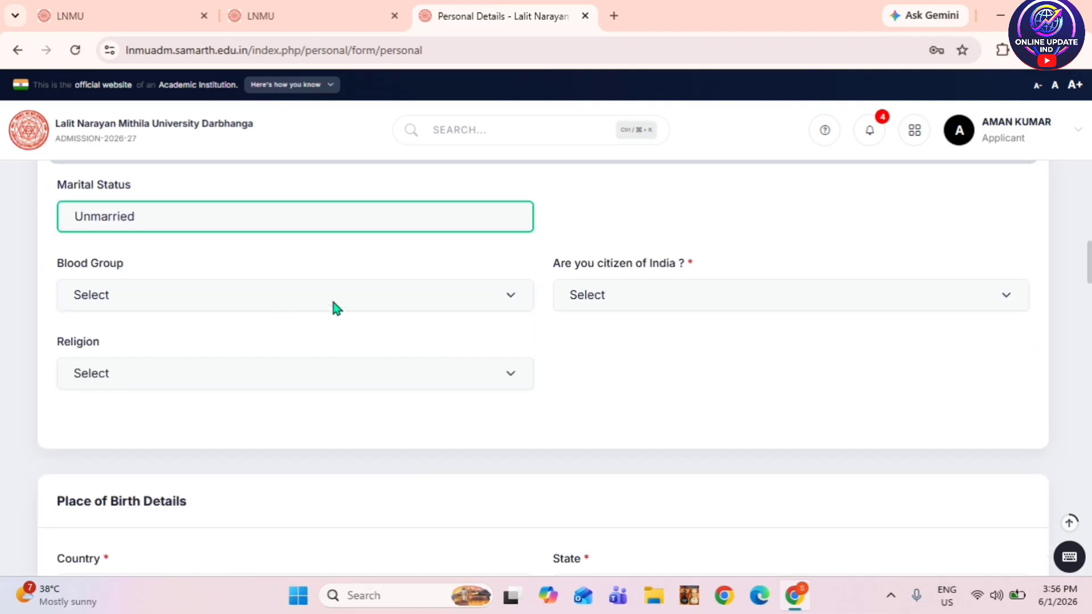
left_click(670, 305)
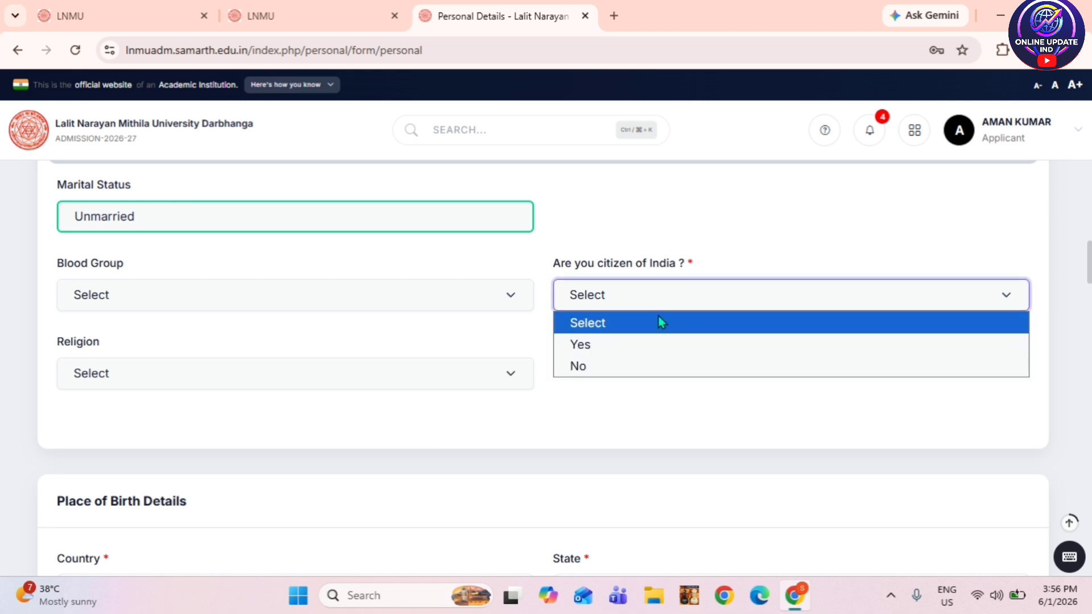
left_click(641, 344)
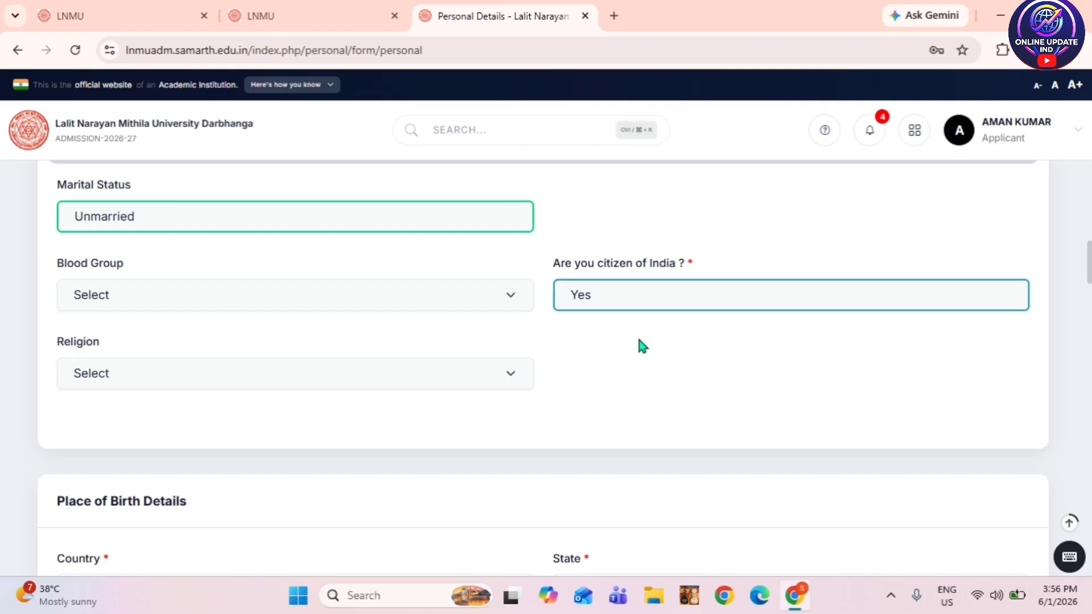
left_click(192, 369)
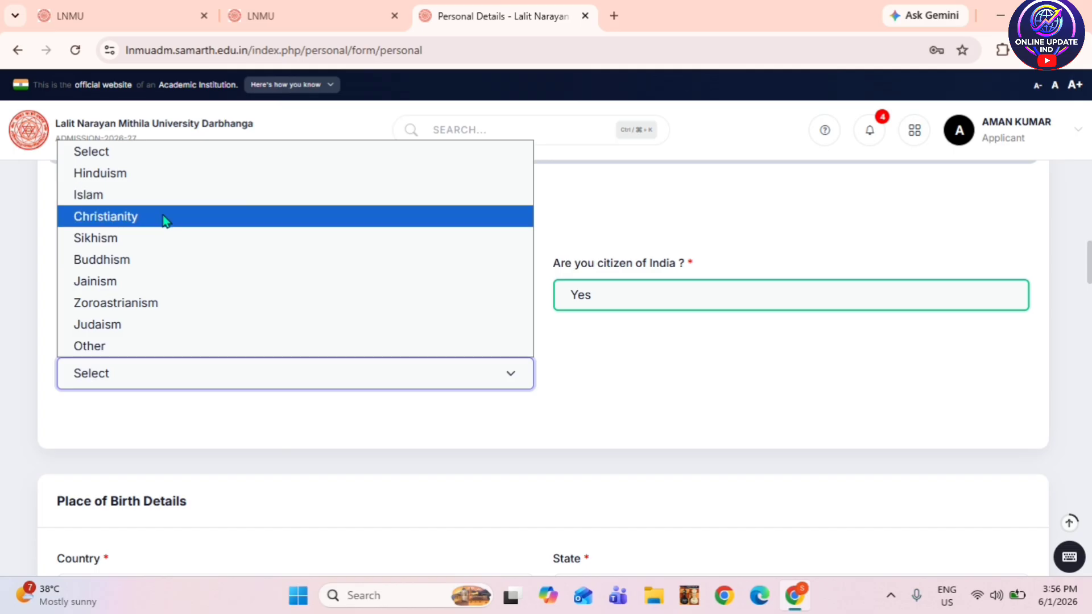
- Set religion to Hinduism and birth country and state to INDIA and BIHAR
left_click(118, 174)
scroll(216, 213, "down", 4)
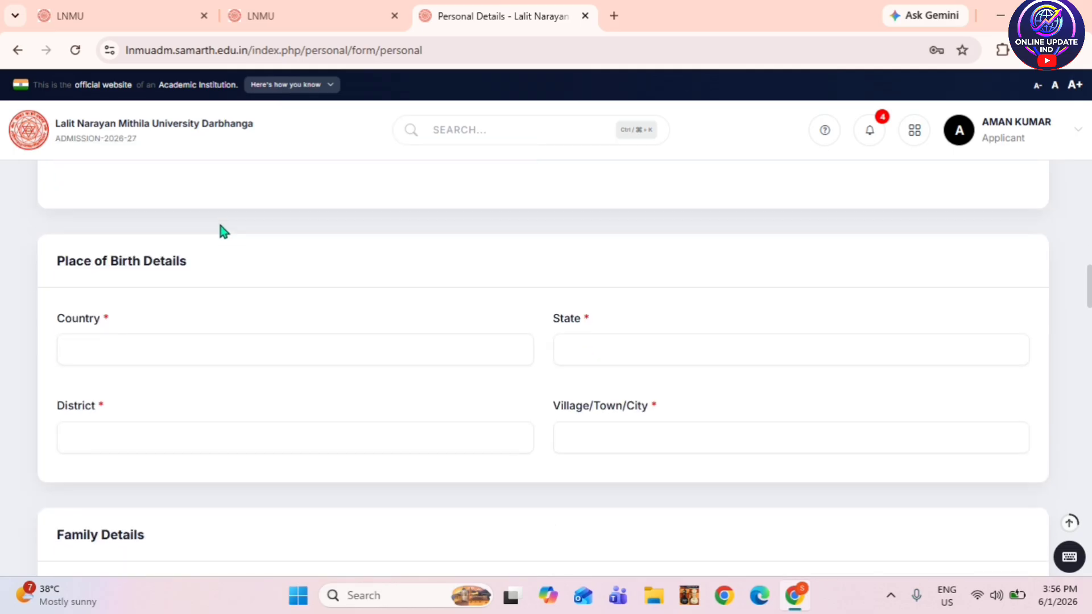
left_click(127, 342)
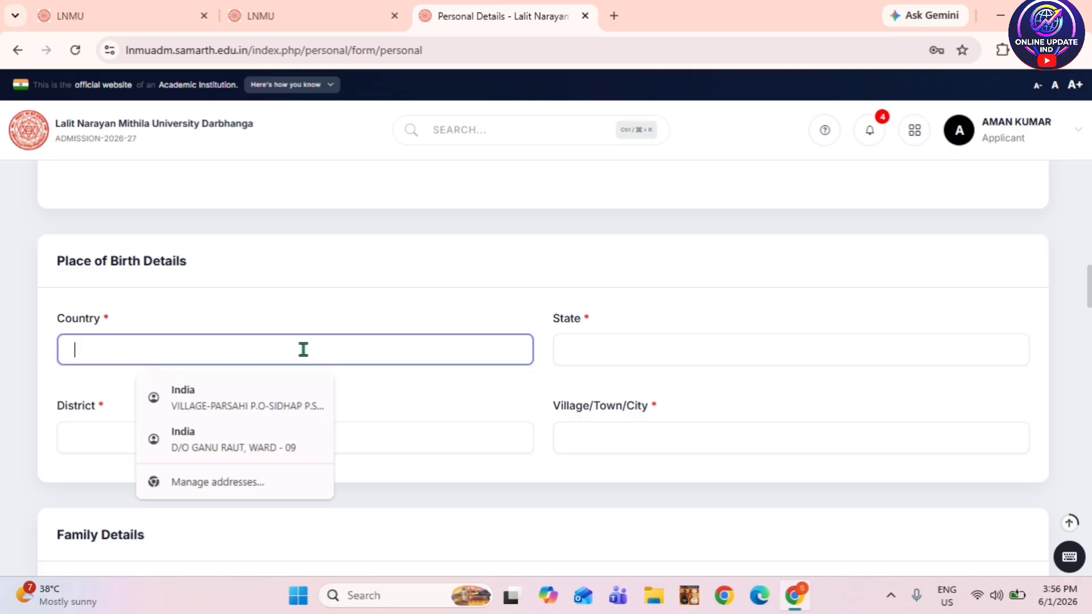
type("INDIA")
left_click(613, 349)
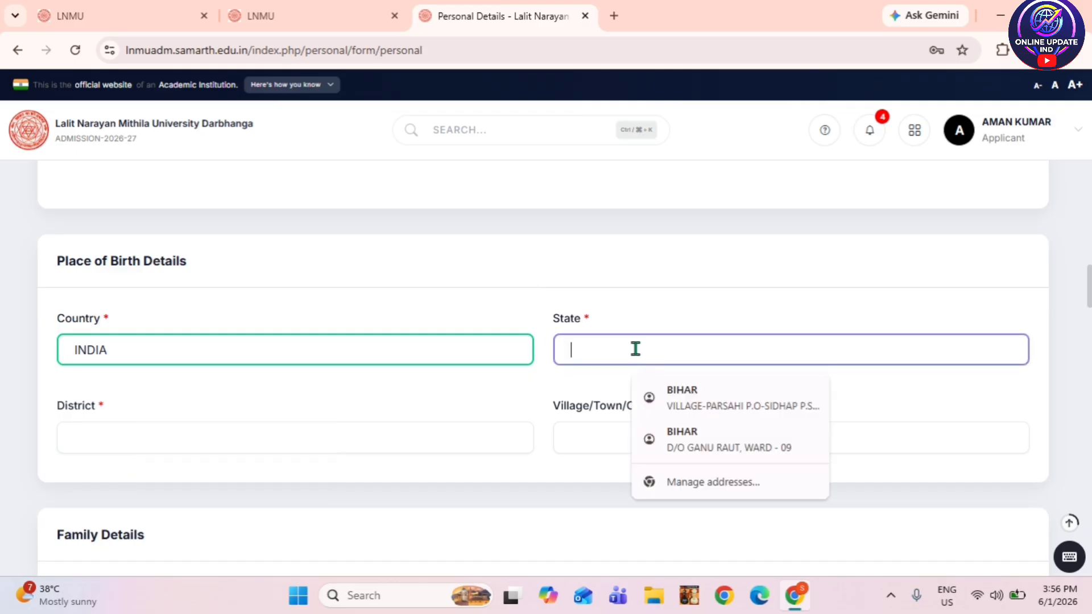
type("BIHAR")
- Enter birth district MADHUBANI and village/town SIDHAPKALA
scroll(490, 379, "down", 1)
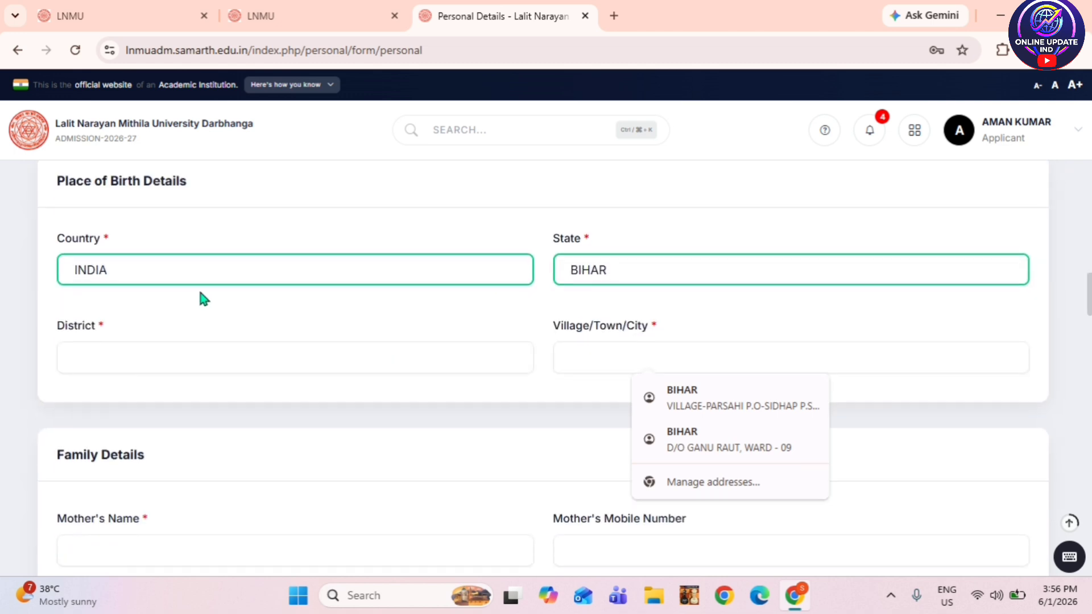
left_click(162, 358)
type("M")
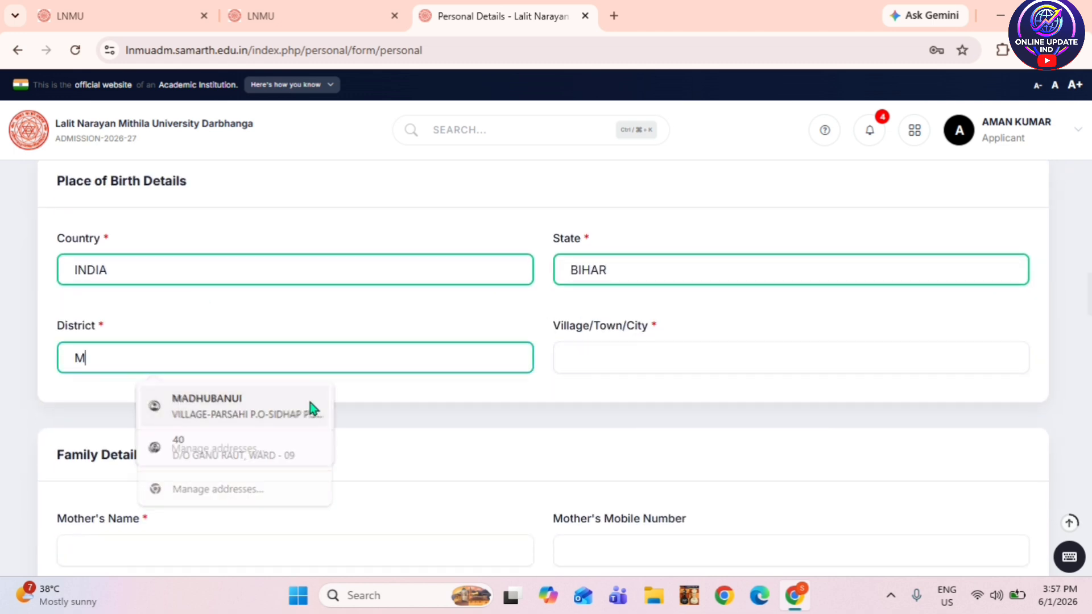
type("ADHU")
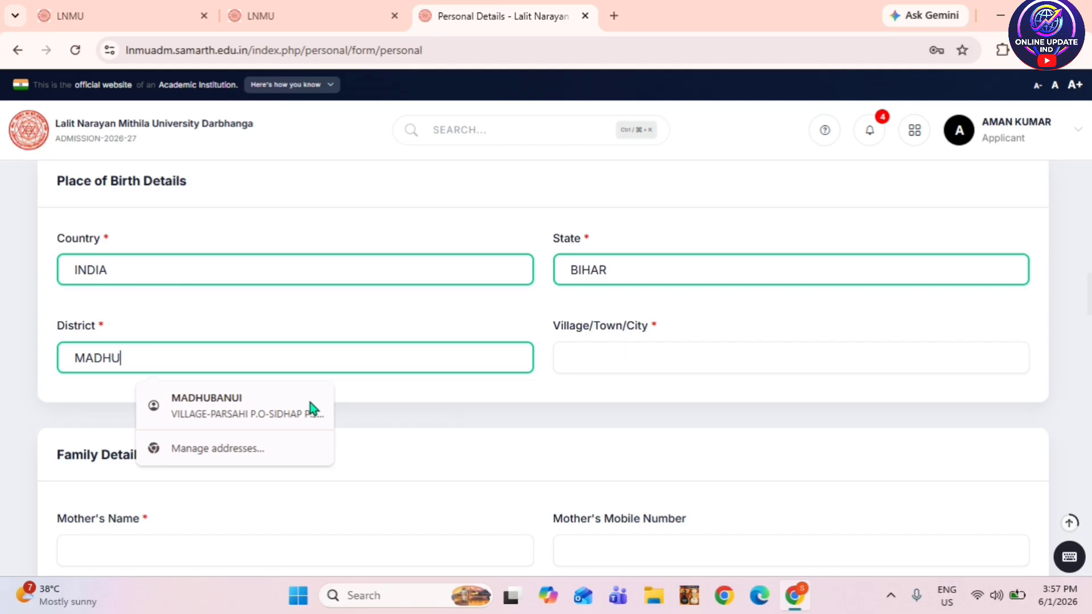
type("BANI")
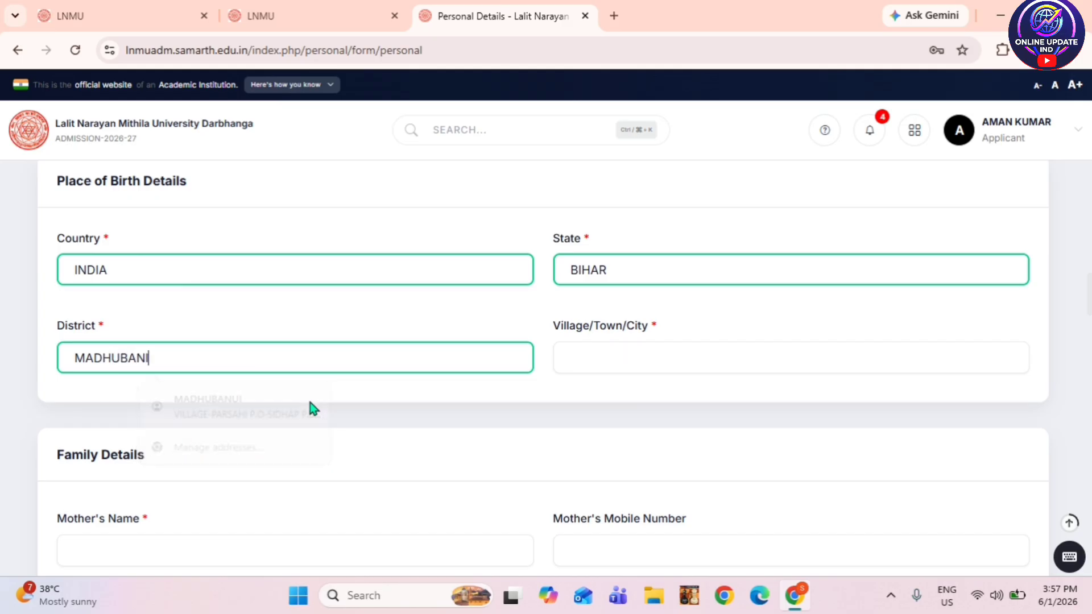
left_click(631, 357)
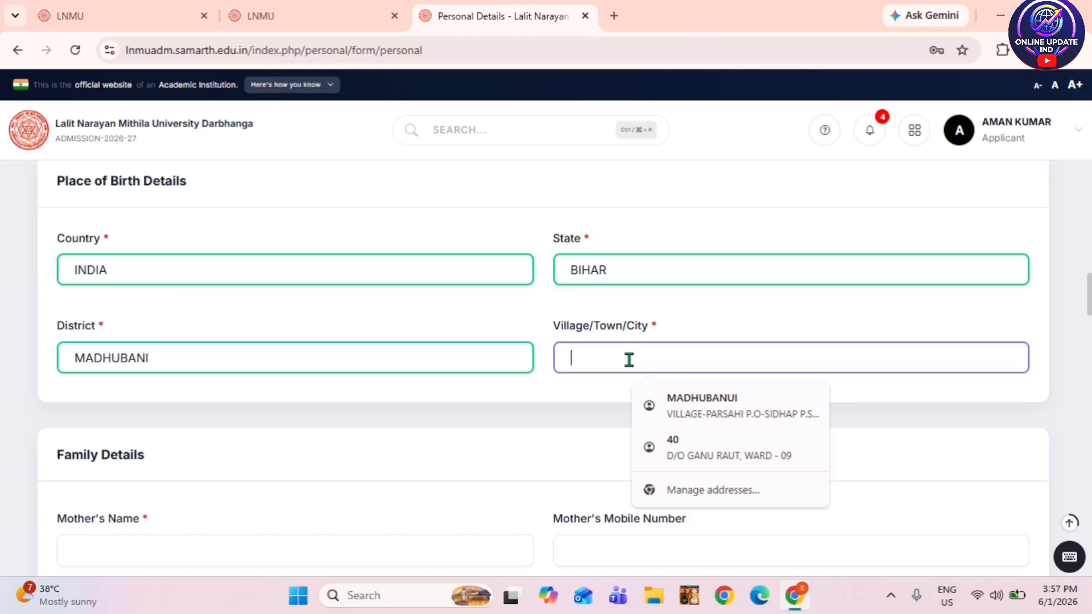
type("S")
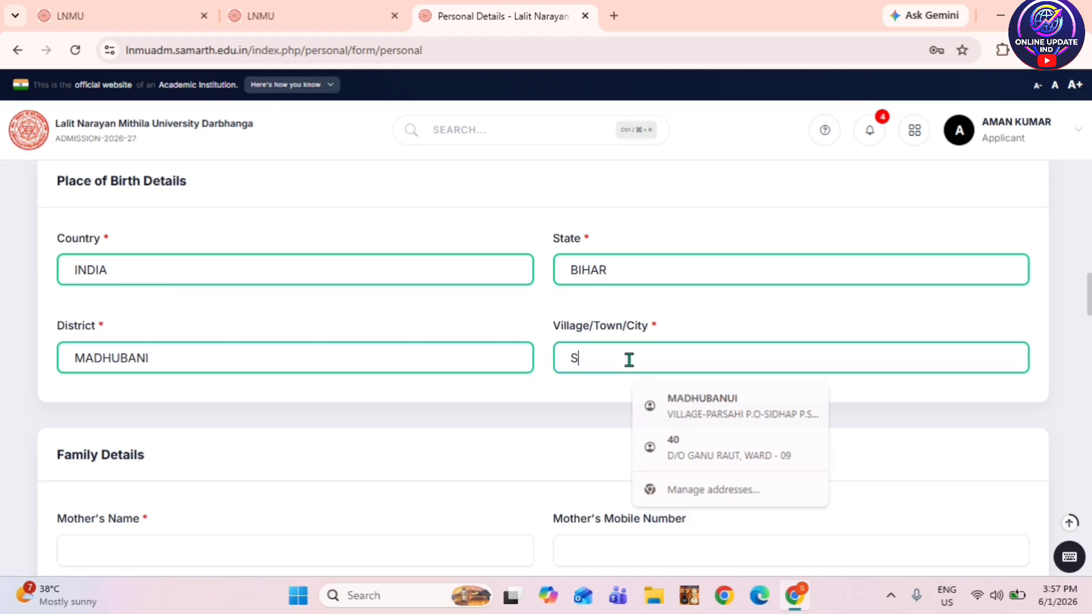
type("IDHAPP")
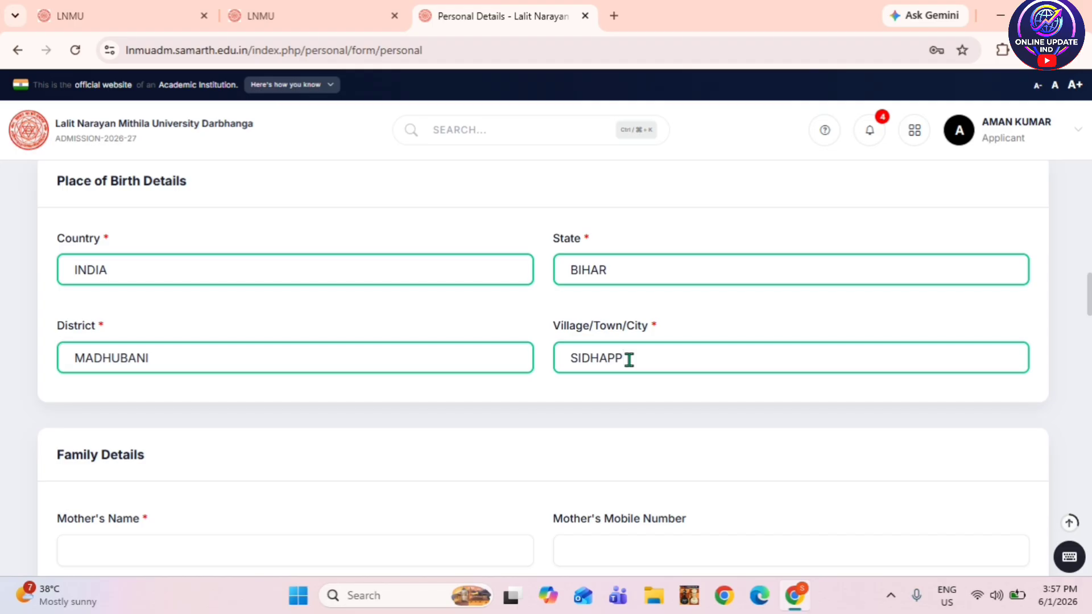
key("BackSpace")
type("KALA")
scroll(629, 358, "down", 3)
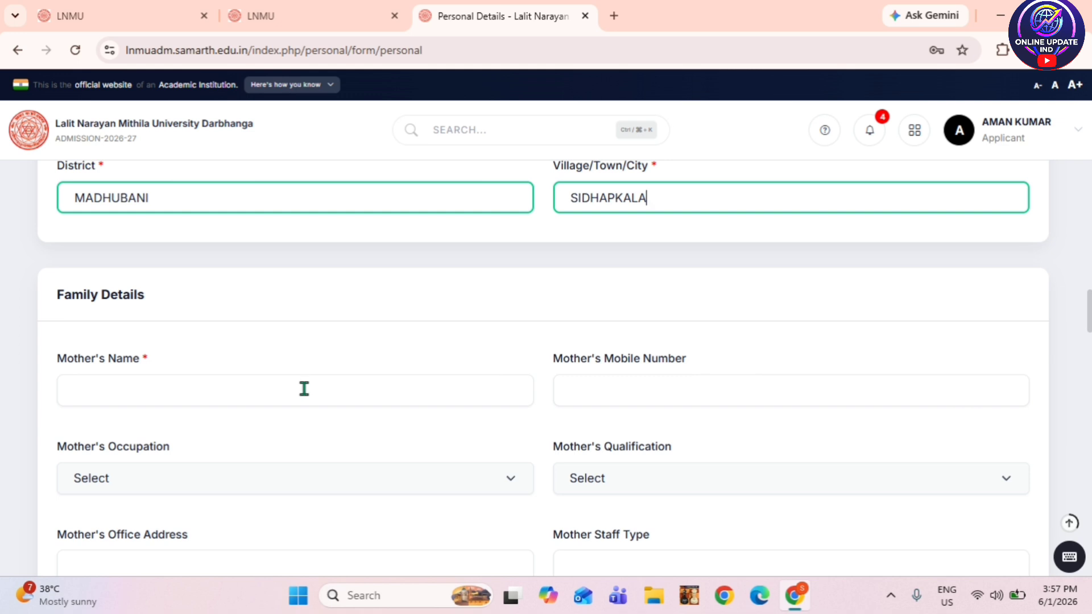
- Enter the mother's full name
scroll(304, 389, "down", 1)
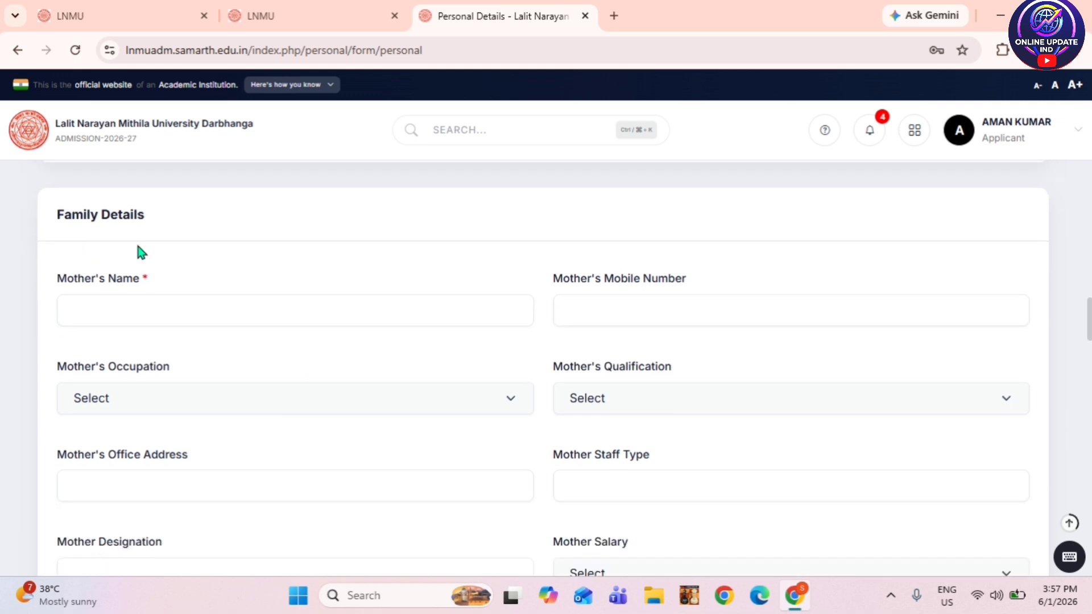
left_click(159, 312)
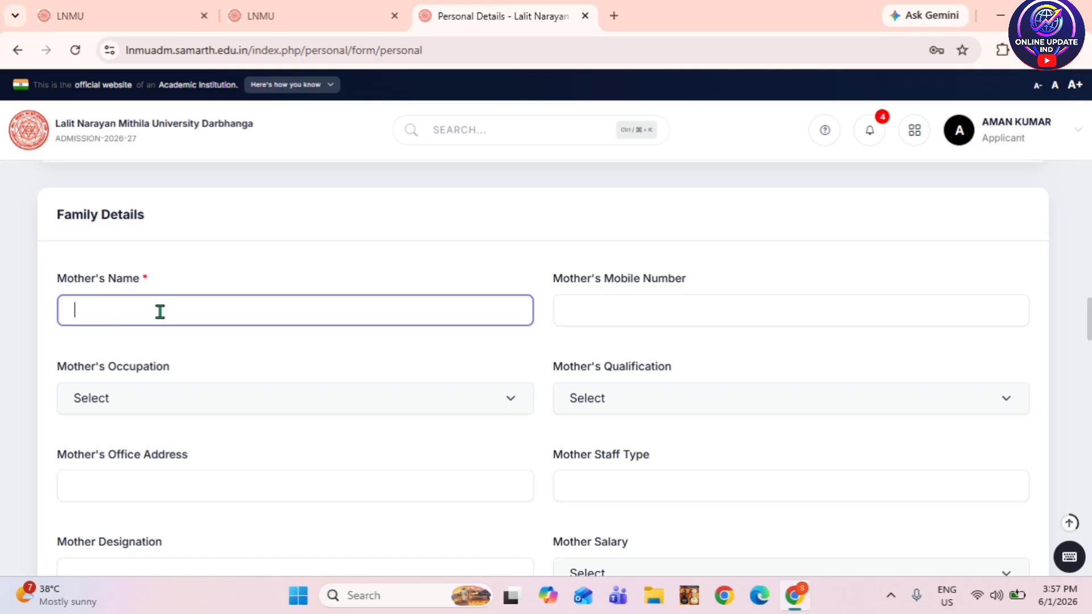
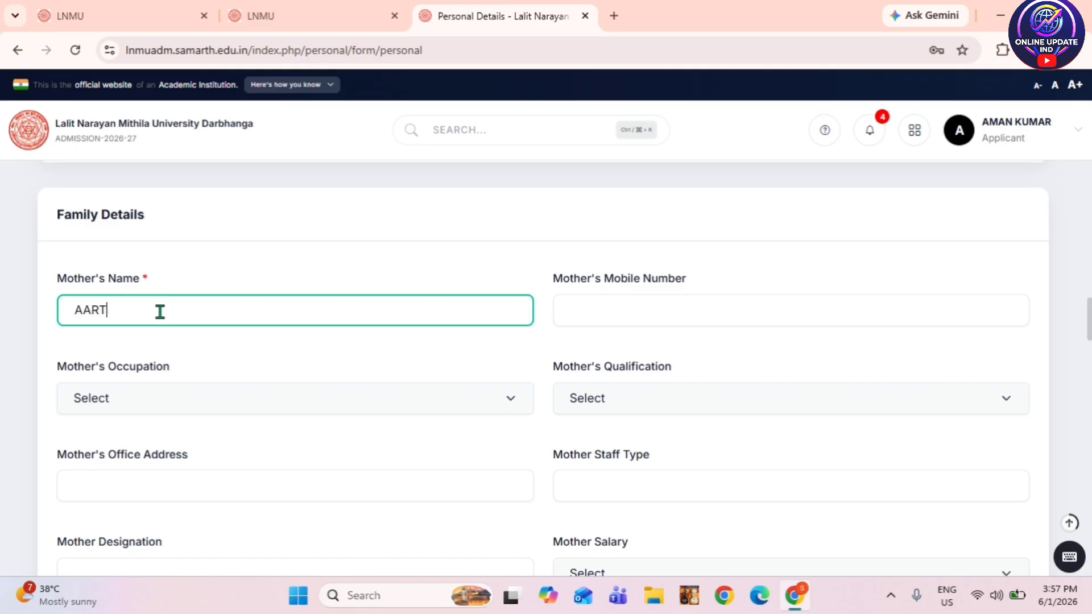
- Set mother's occupation to Not Applicable and qualification to None, leaving Office Address blank
scroll(227, 364, "down", 1)
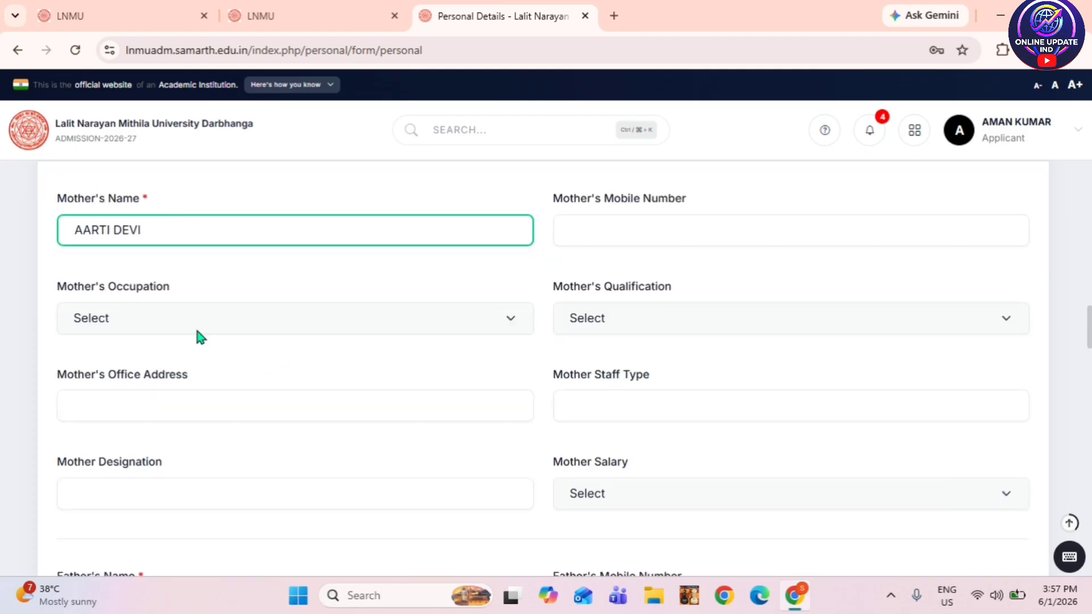
left_click(155, 323)
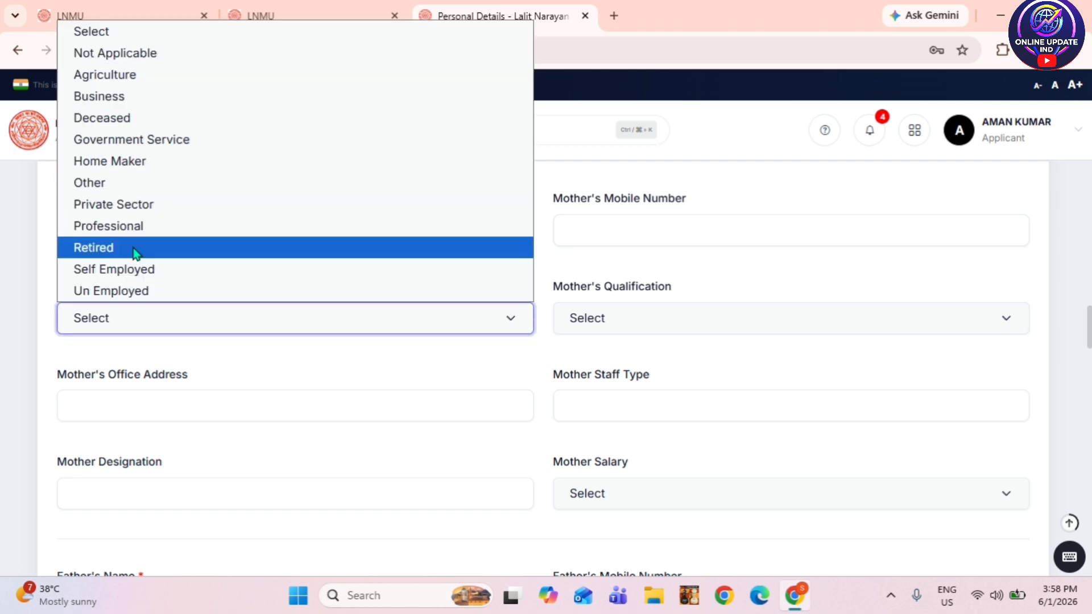
left_click(142, 57)
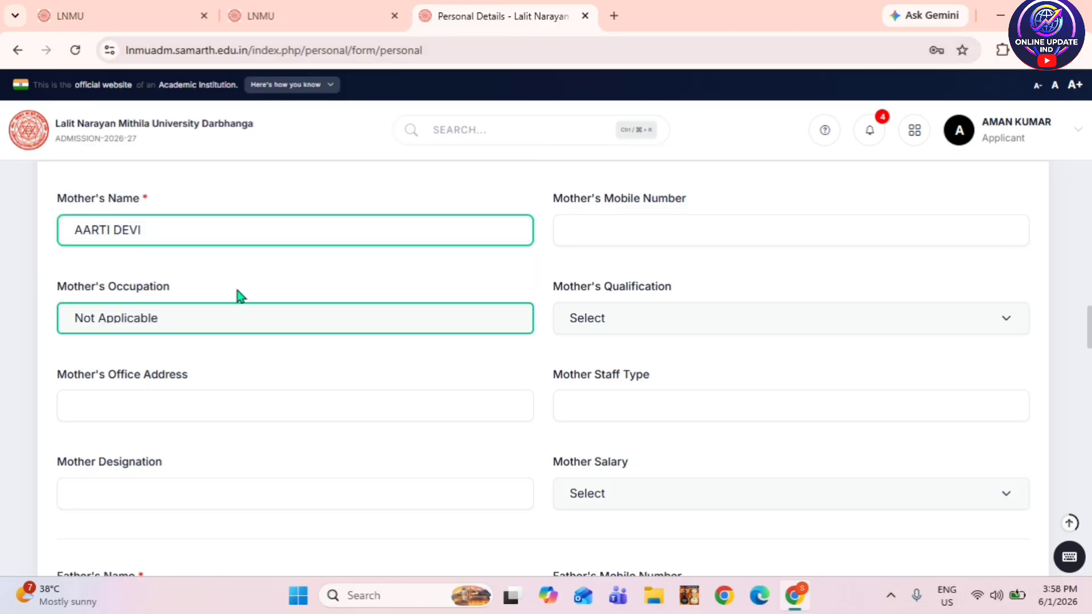
left_click(636, 319)
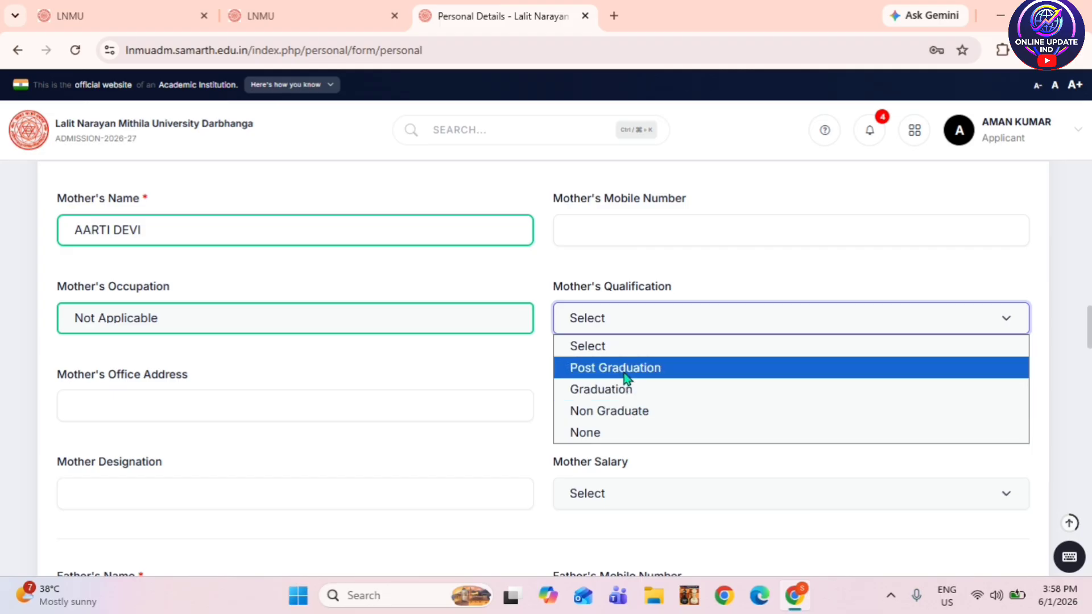
left_click(620, 435)
scroll(324, 398, "down", 1)
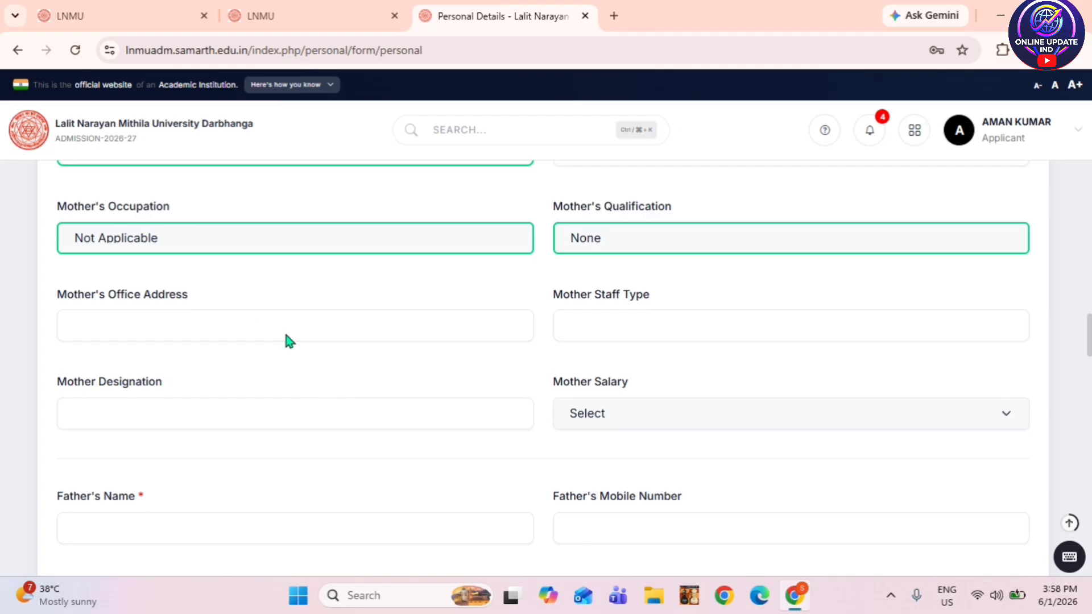
left_click(247, 327)
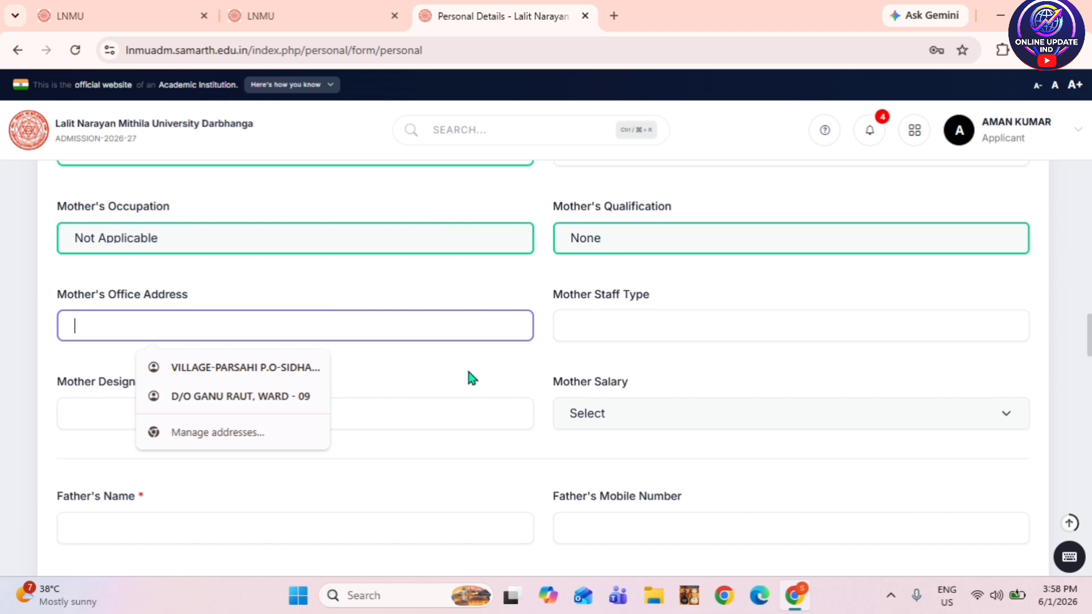
left_click(455, 272)
scroll(444, 300, "down", 3)
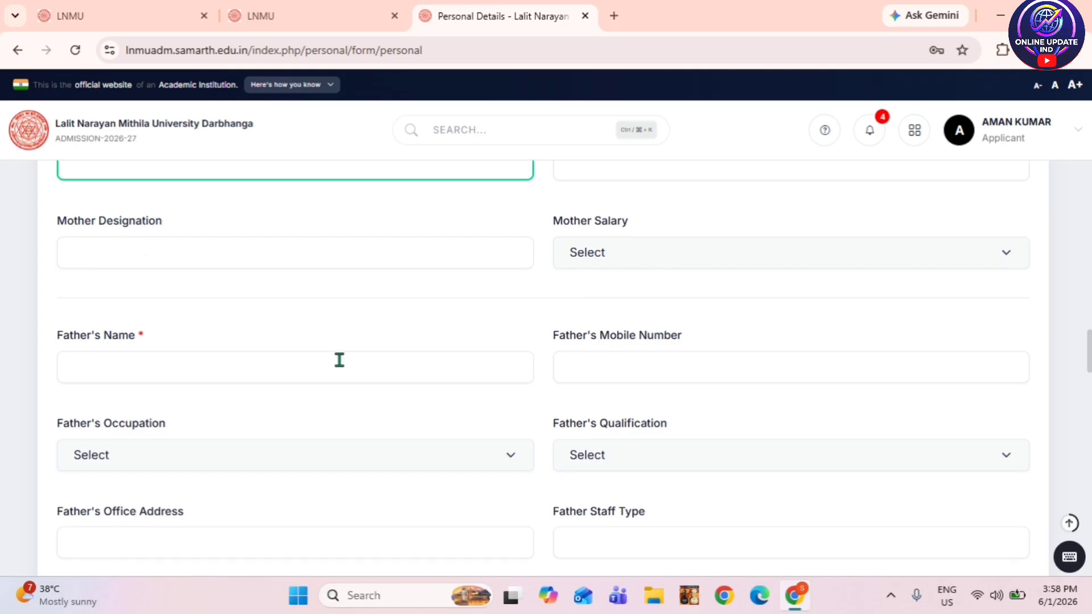
- Enter the father's name in the Father's Name field
scroll(227, 341, "down", 2)
left_click(122, 289)
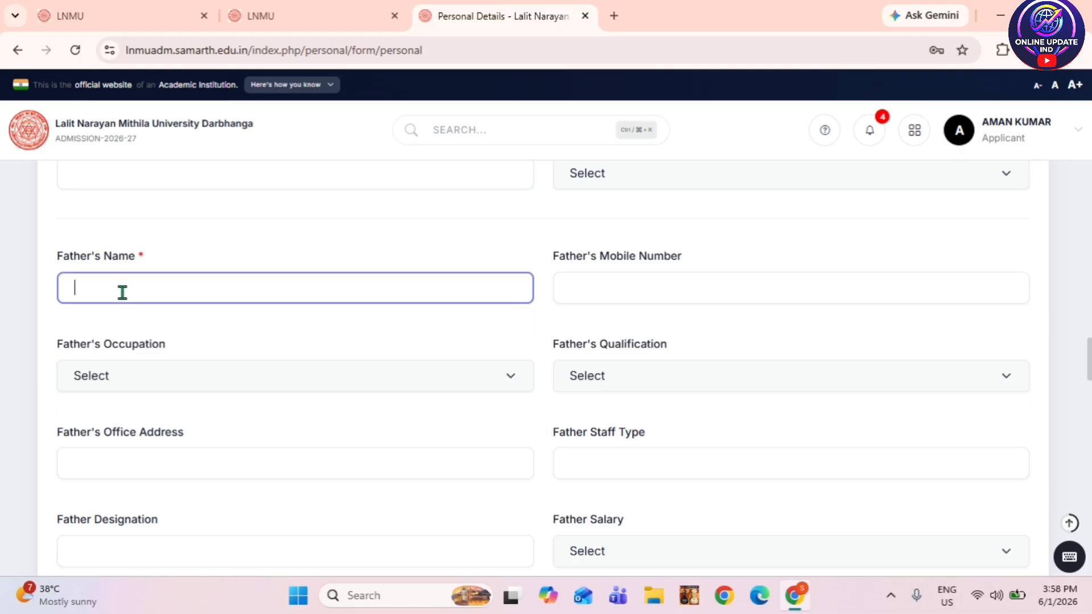
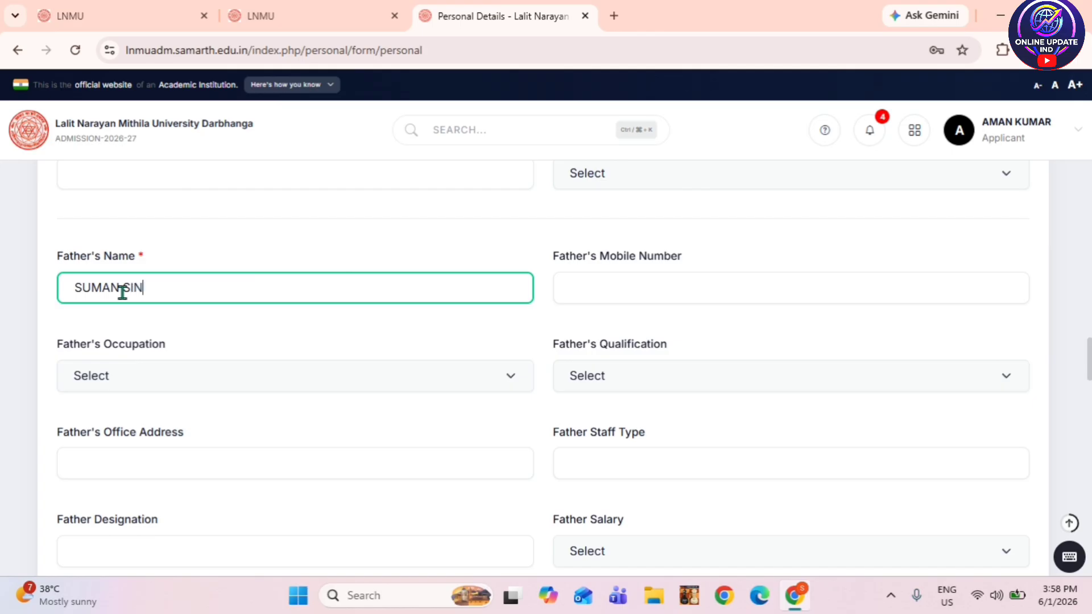
- Set father's occupation to Not Applicable and qualification to None, leaving salary unset
scroll(570, 295, "down", 1)
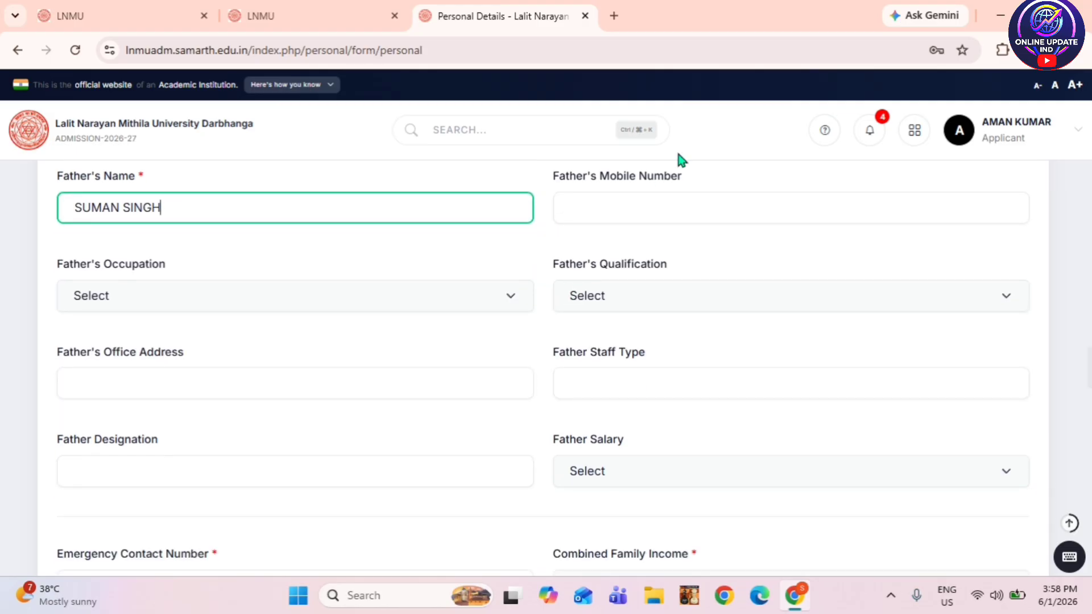
left_click(145, 297)
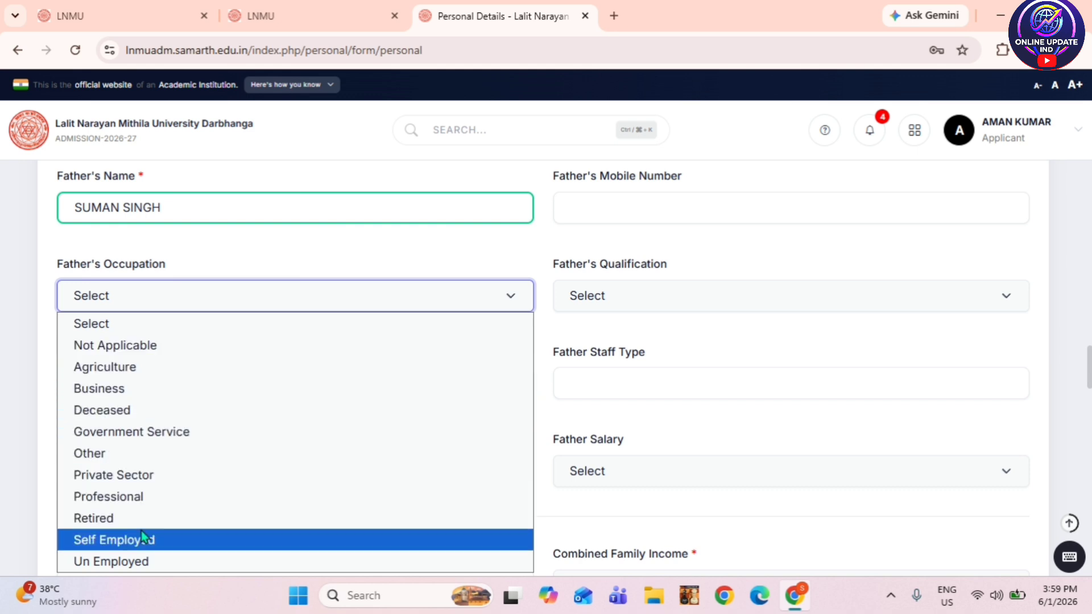
left_click(157, 346)
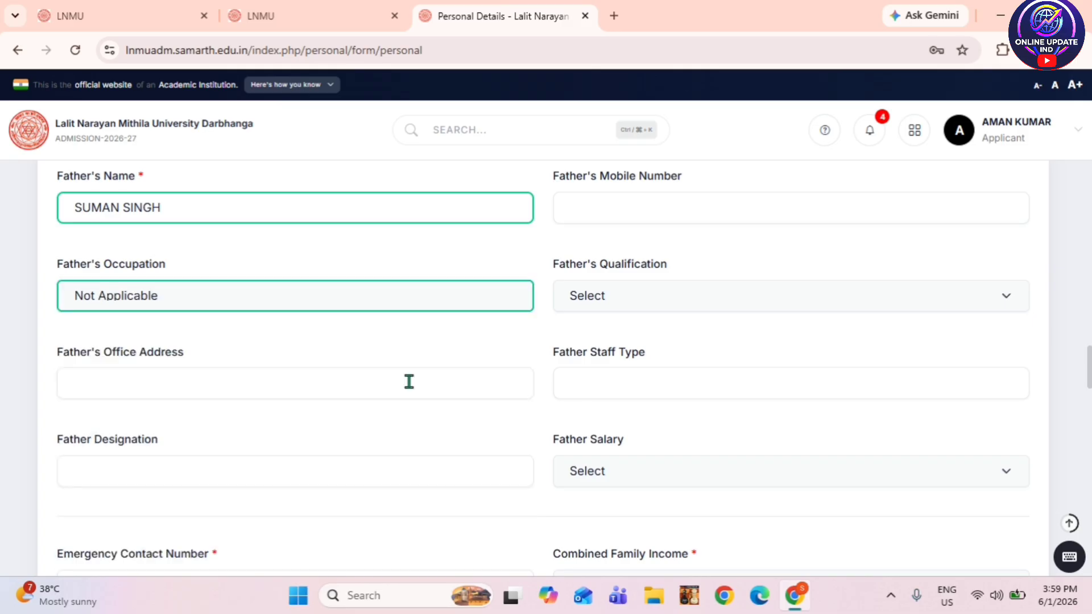
left_click(610, 314)
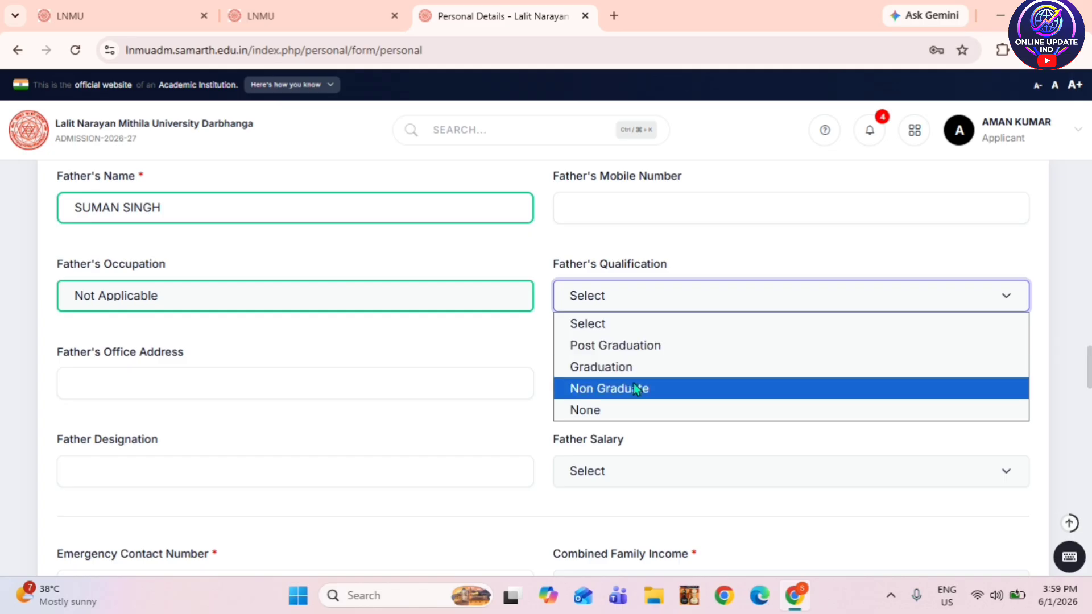
left_click(607, 412)
scroll(414, 378, "down", 1)
scroll(414, 379, "down", 1)
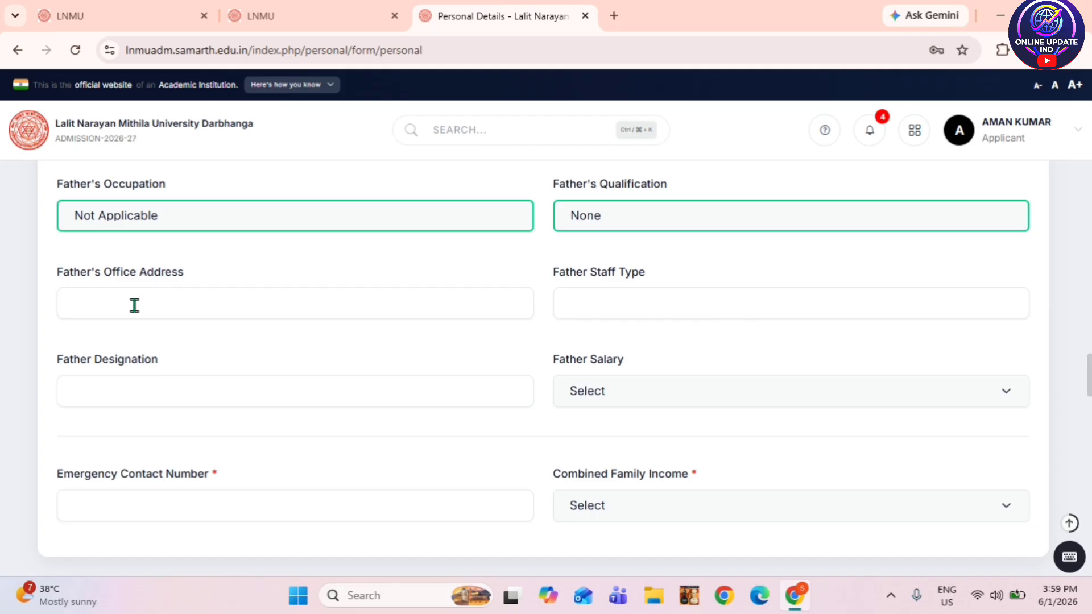
left_click(633, 215)
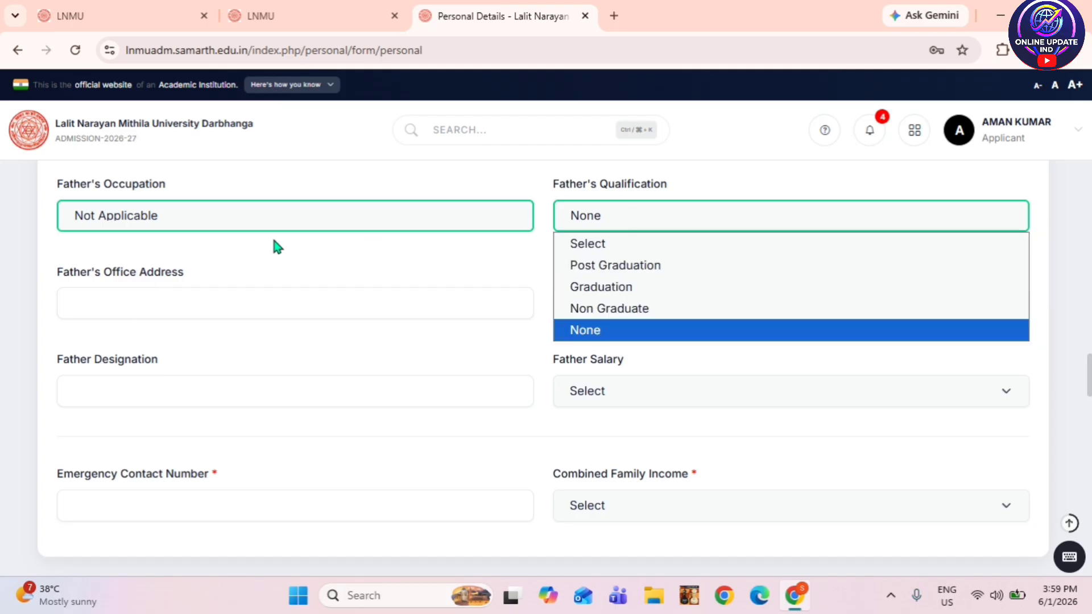
left_click(279, 217)
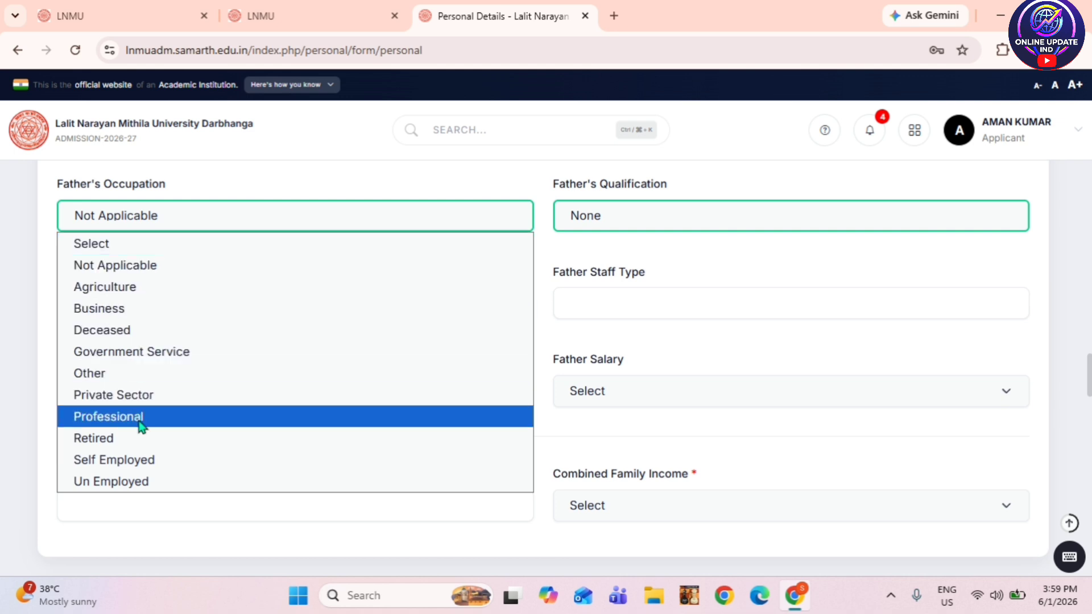
left_click(300, 214)
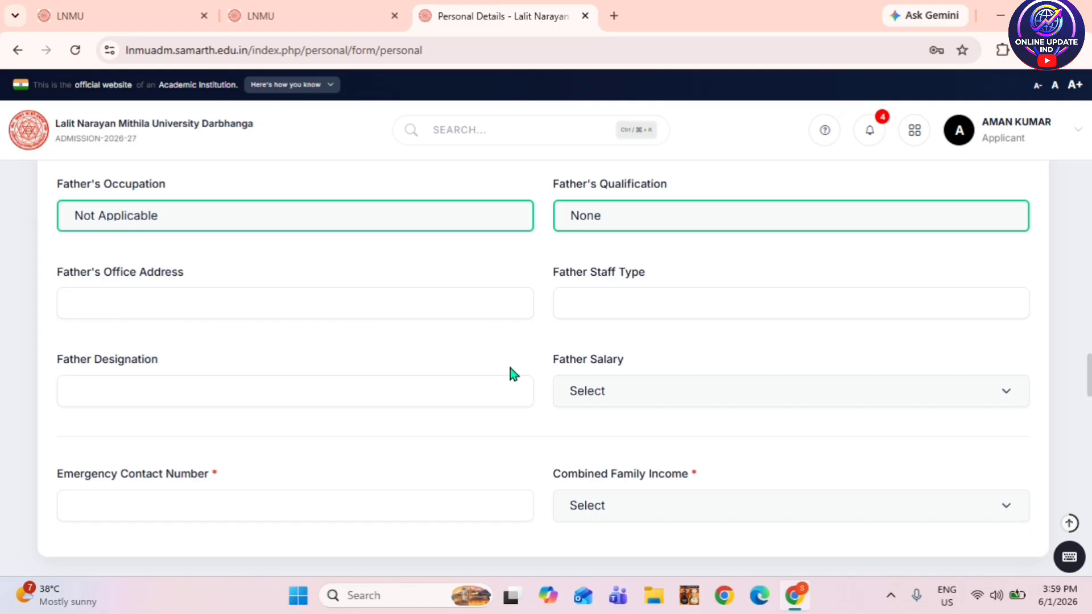
left_click(654, 390)
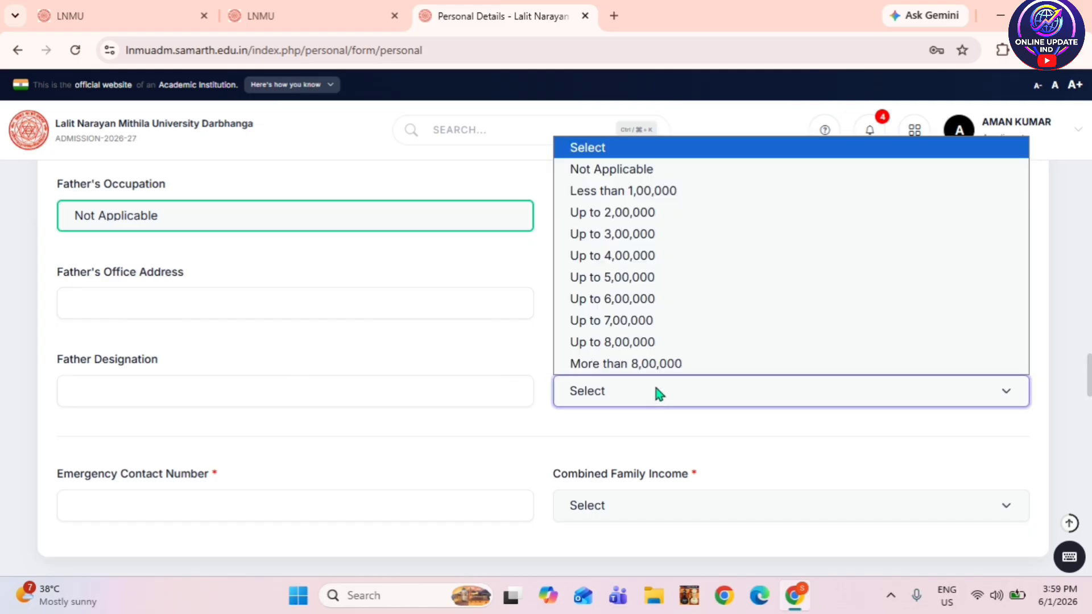
left_click(656, 389)
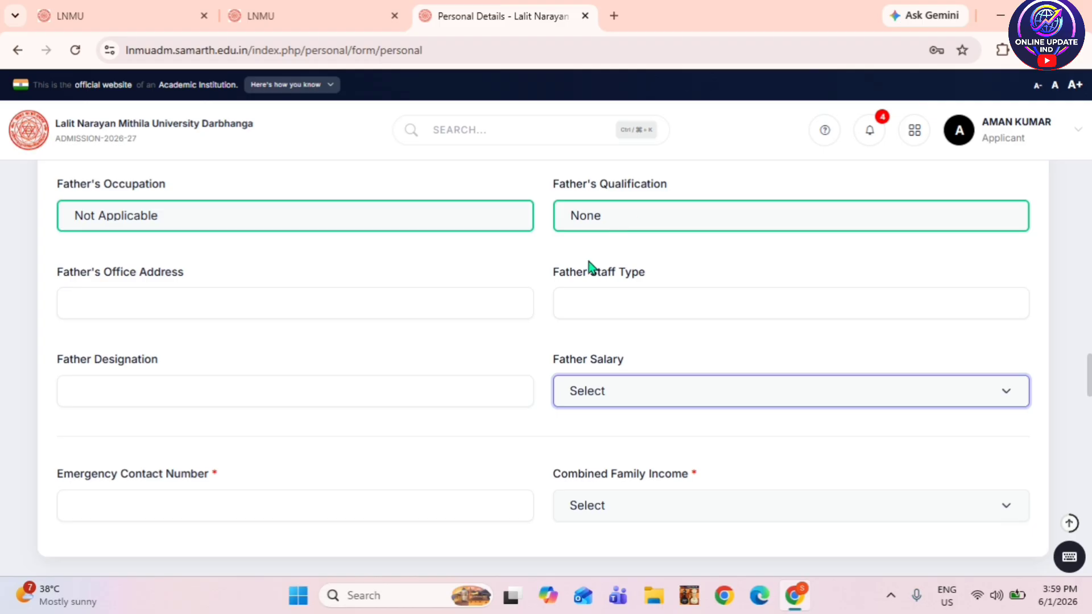
scroll(515, 307, "down", 1)
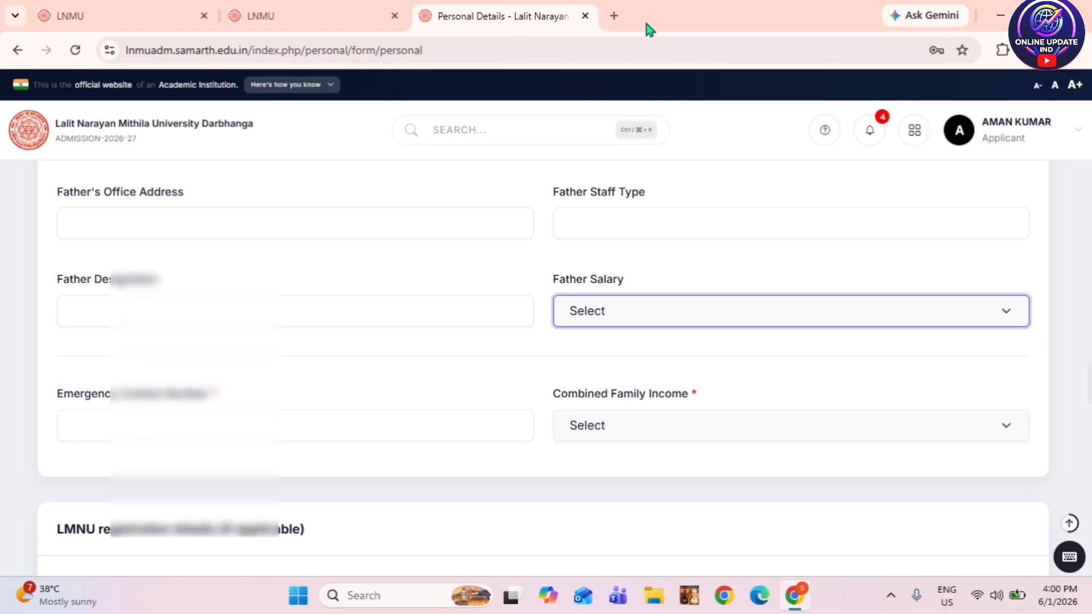
- Enter the emergency contact number, set family income Less than 1,00,000 and LNMU registration No
left_click(206, 425)
type("62033")
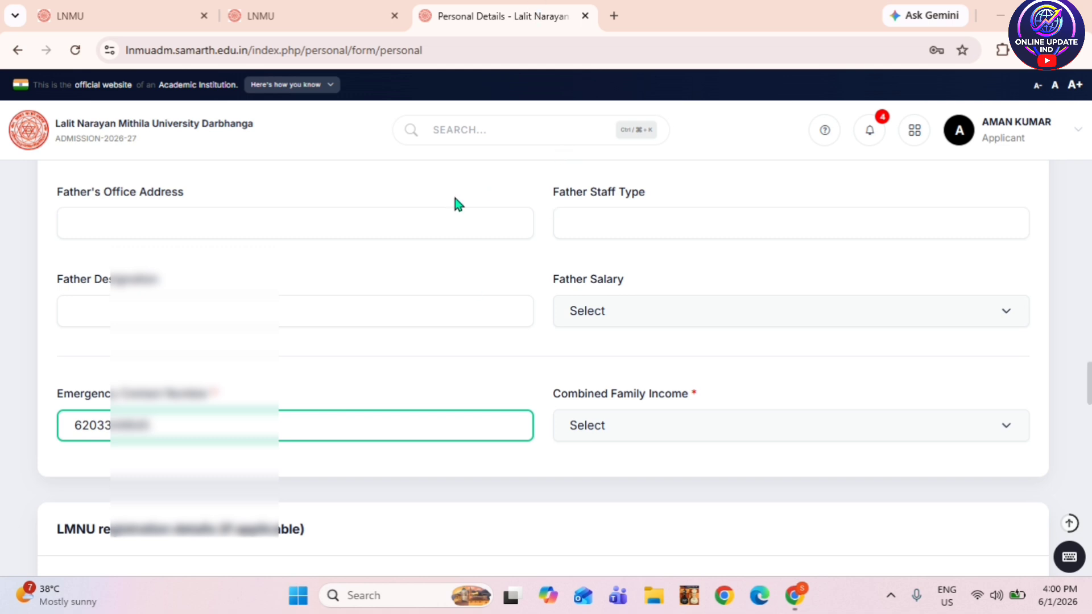
scroll(642, 280, "down", 3)
left_click(651, 274)
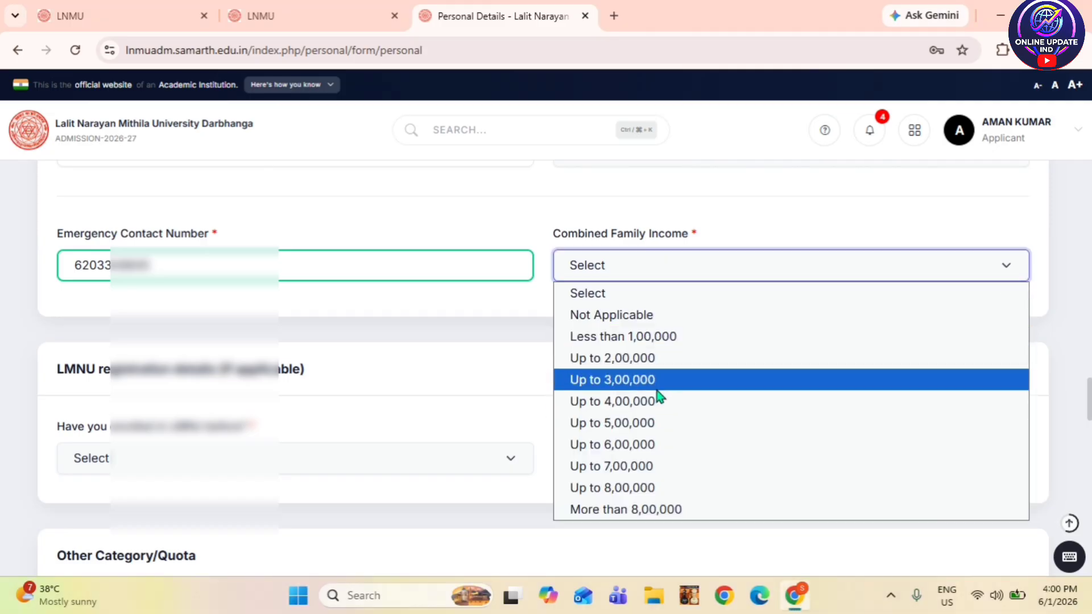
left_click(678, 340)
scroll(560, 376, "down", 1)
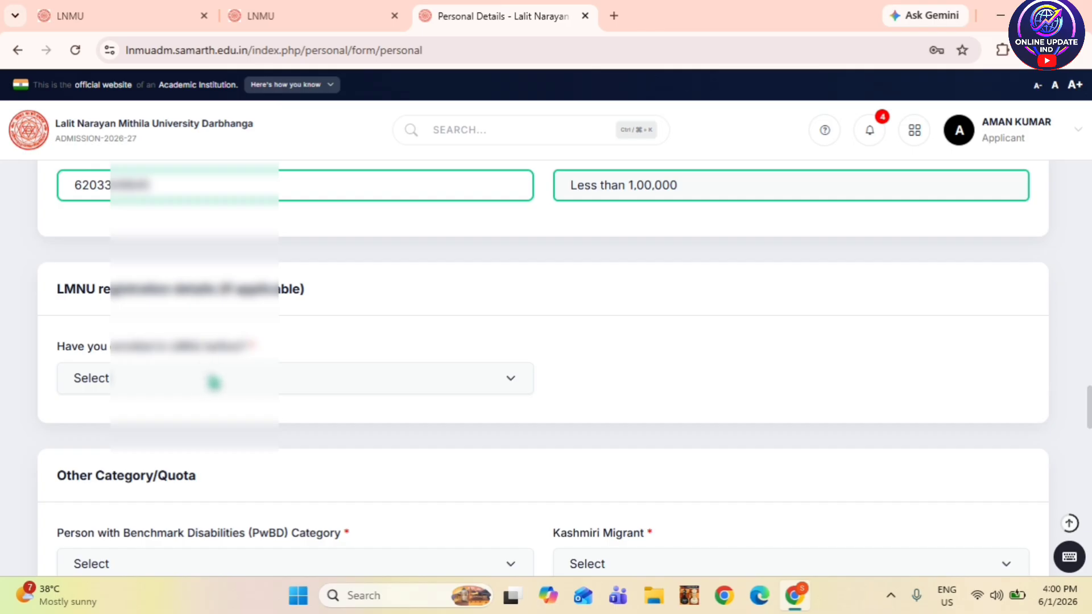
left_click(214, 381)
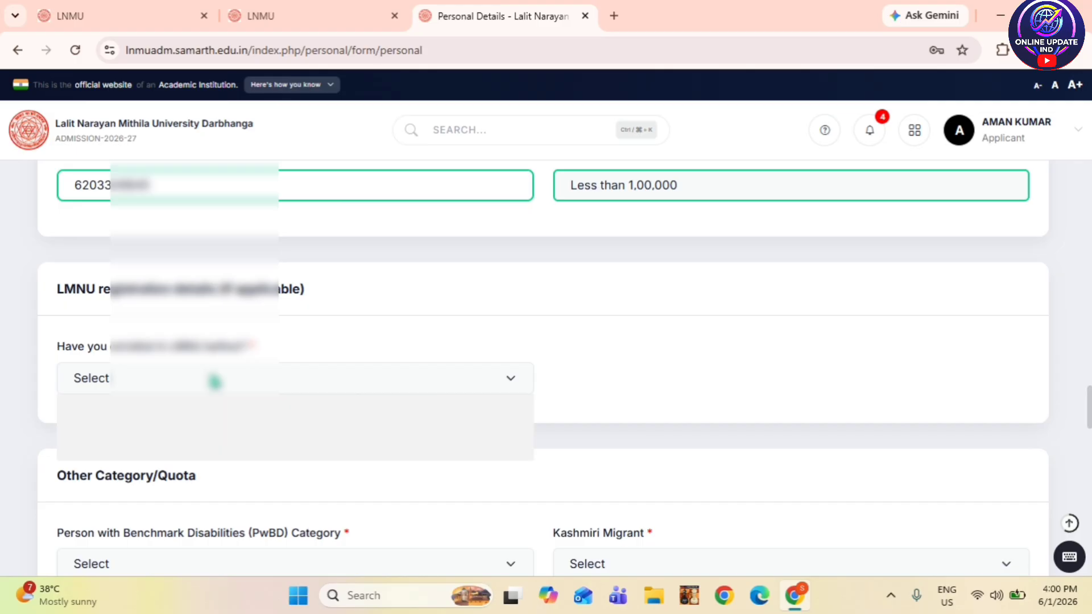
left_click(184, 428)
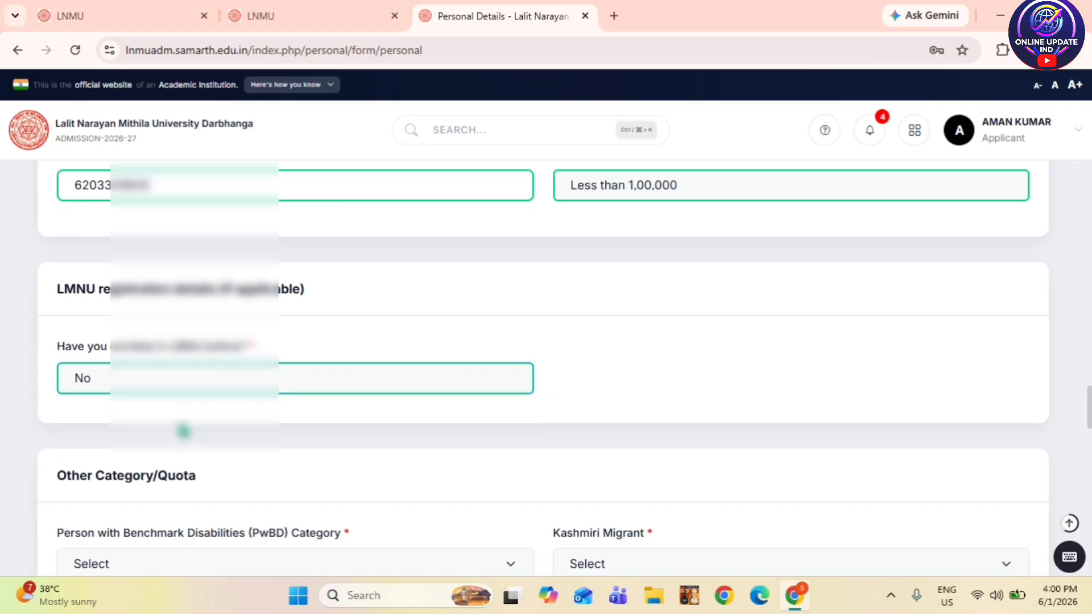
scroll(280, 357, "down", 3)
- Set PwBD category and Kashmiri Migrant both to Not Applicable
scroll(299, 333, "down", 1)
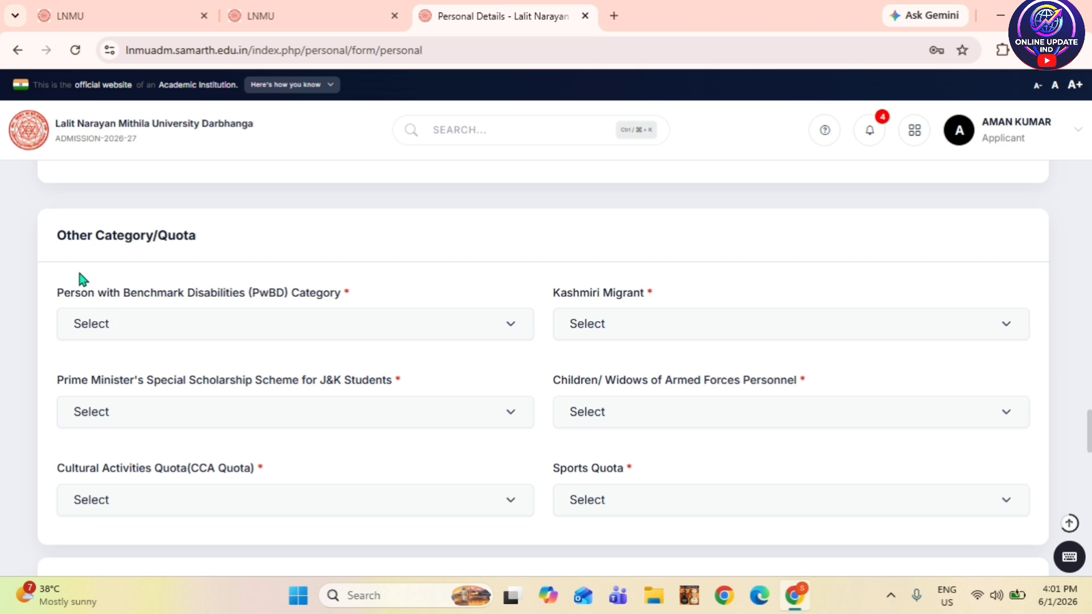
left_click(199, 324)
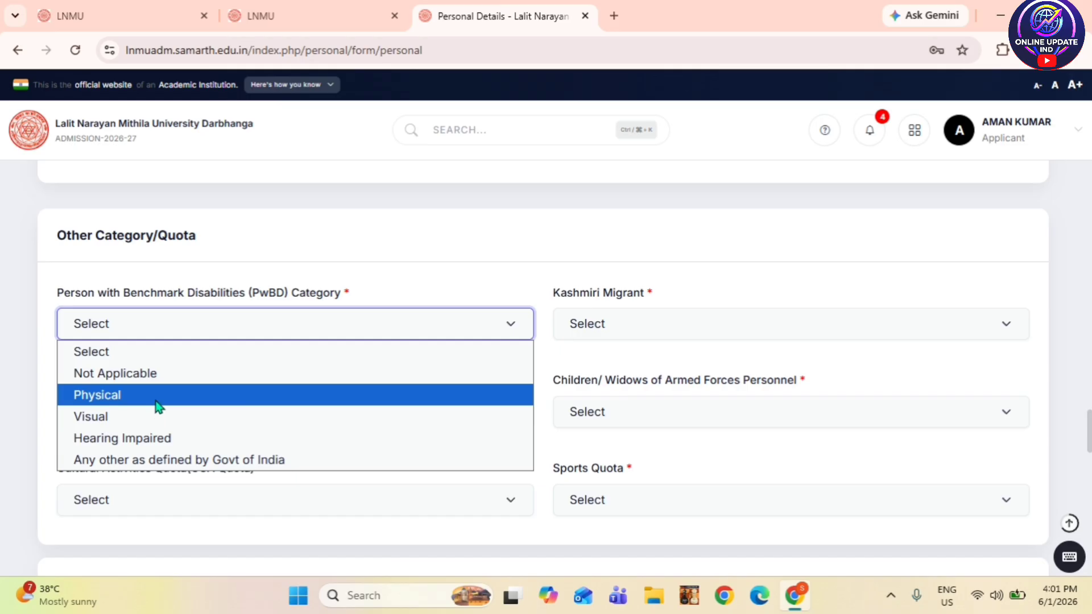
left_click(166, 380)
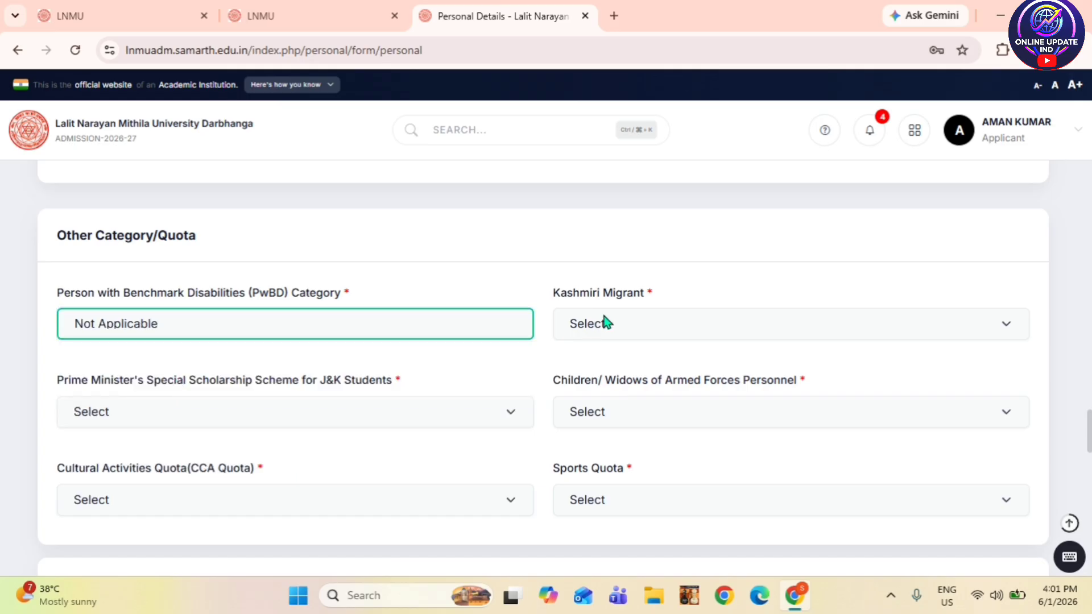
left_click(607, 323)
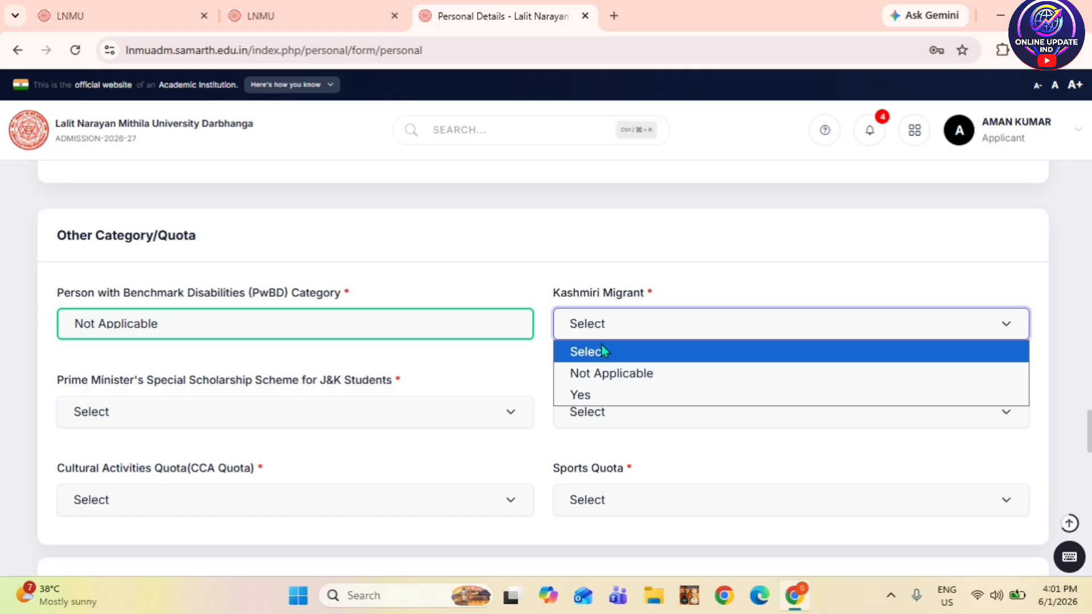
left_click(597, 375)
scroll(535, 398, "down", 3)
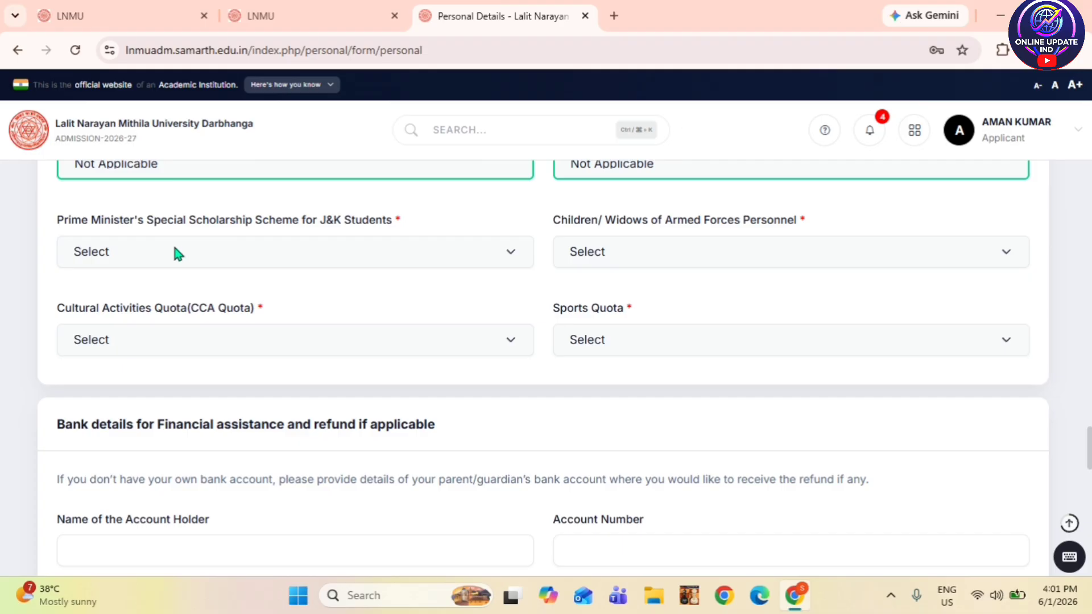
- Mark J&K scholarship, armed forces and CCA quota Not Applicable, and Sports Quota No
left_click(190, 258)
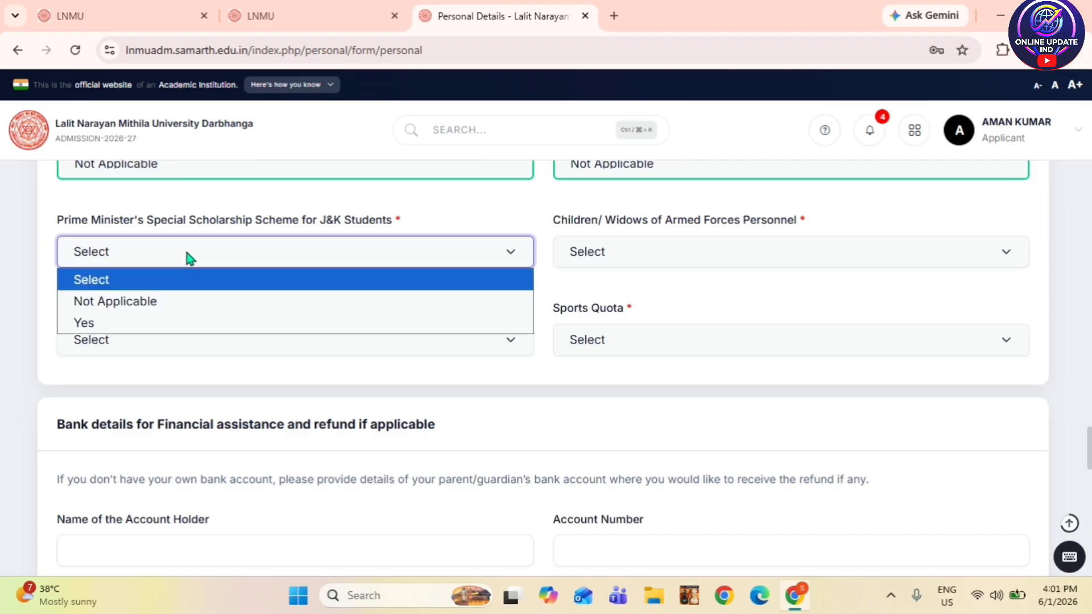
left_click(181, 305)
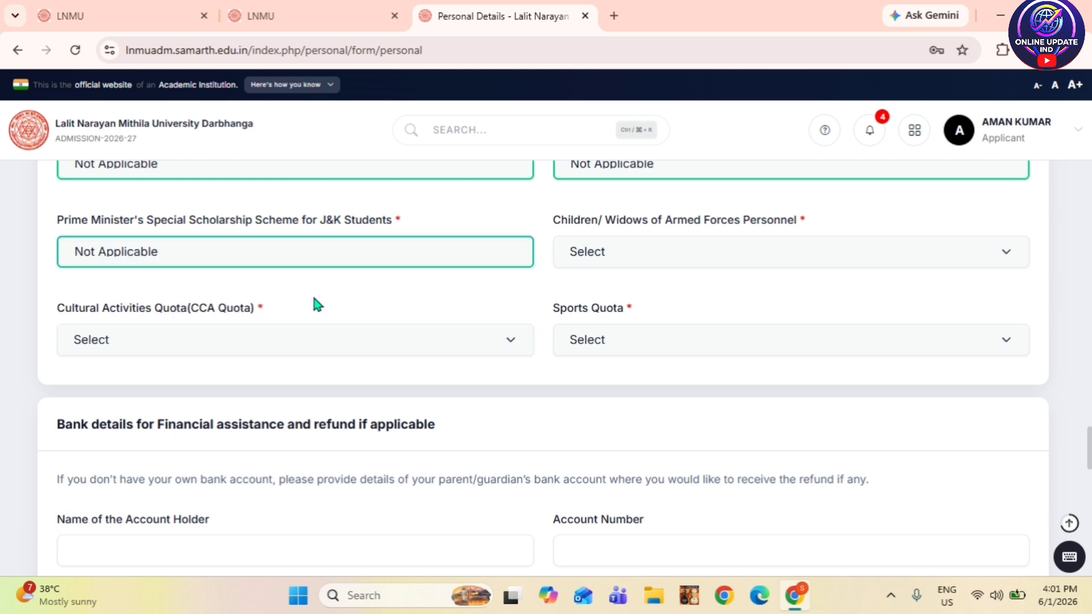
left_click(648, 259)
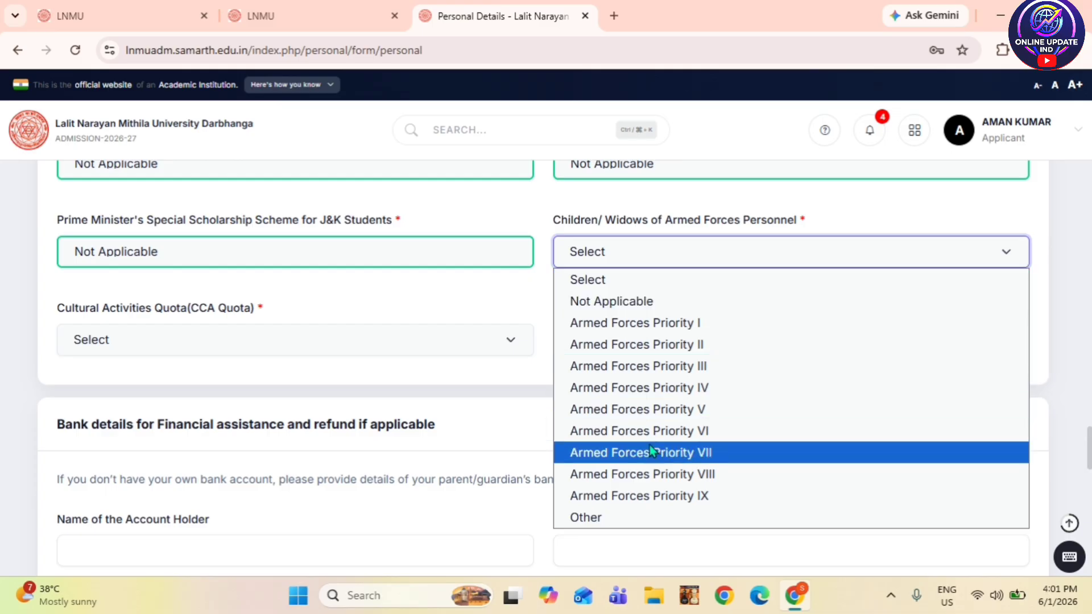
left_click(637, 302)
scroll(458, 359, "down", 1)
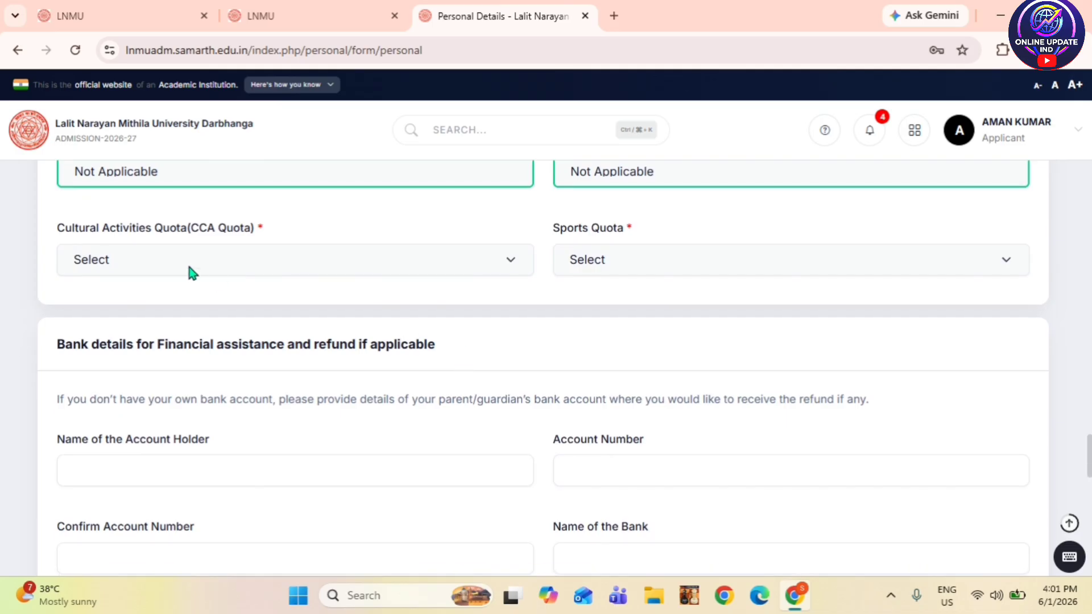
left_click(162, 262)
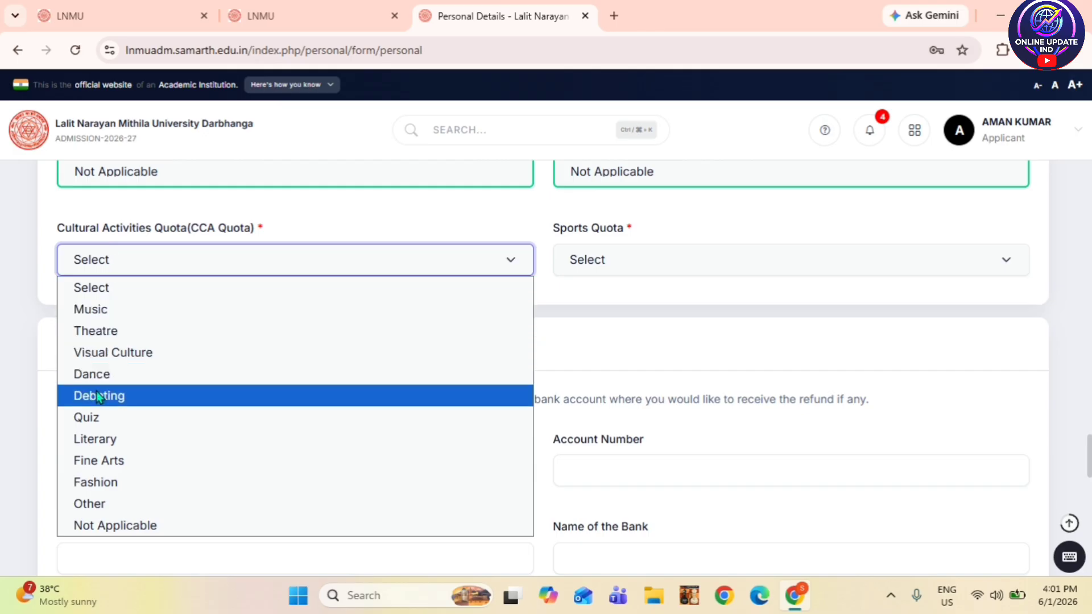
left_click(126, 526)
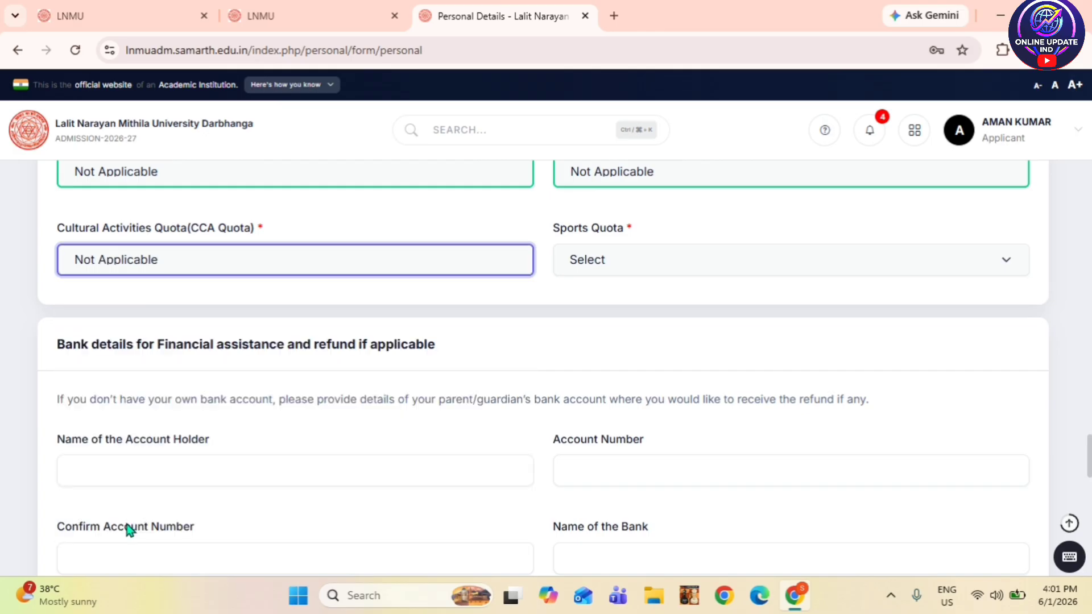
left_click(678, 261)
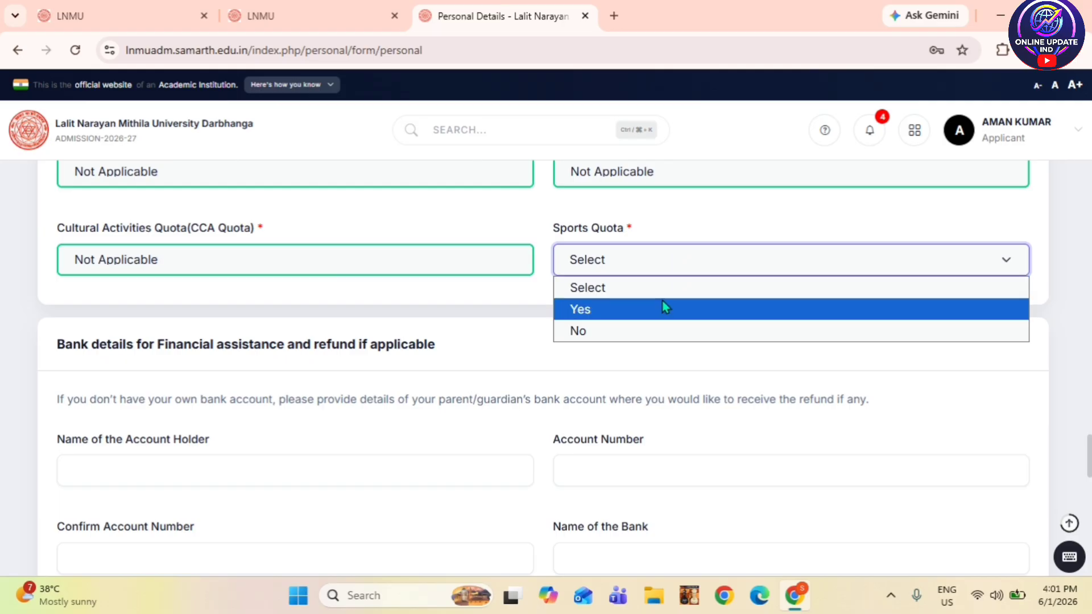
left_click(653, 333)
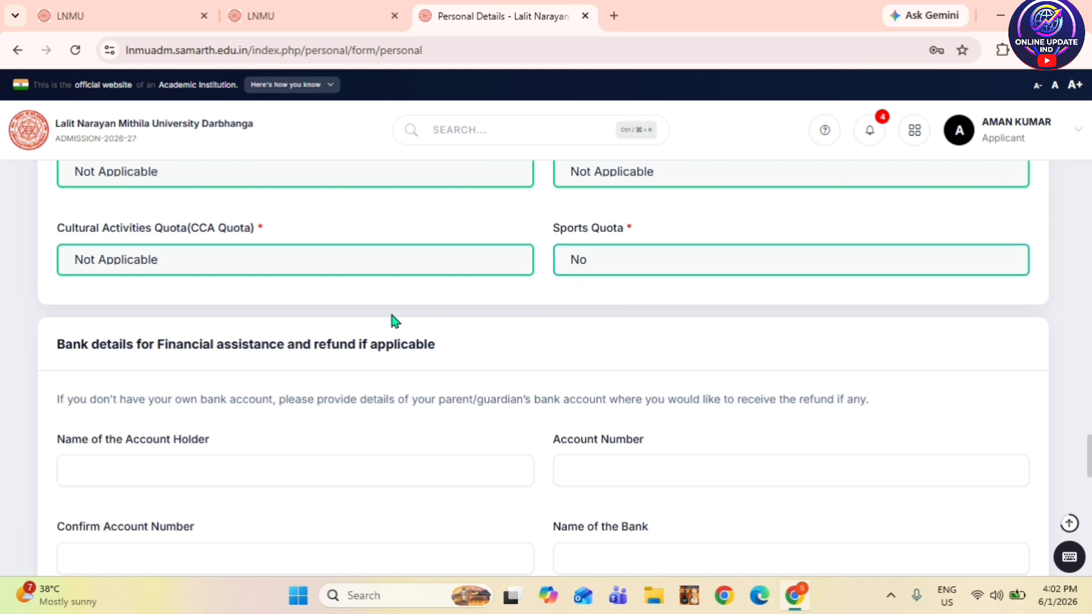
scroll(391, 315, "down", 3)
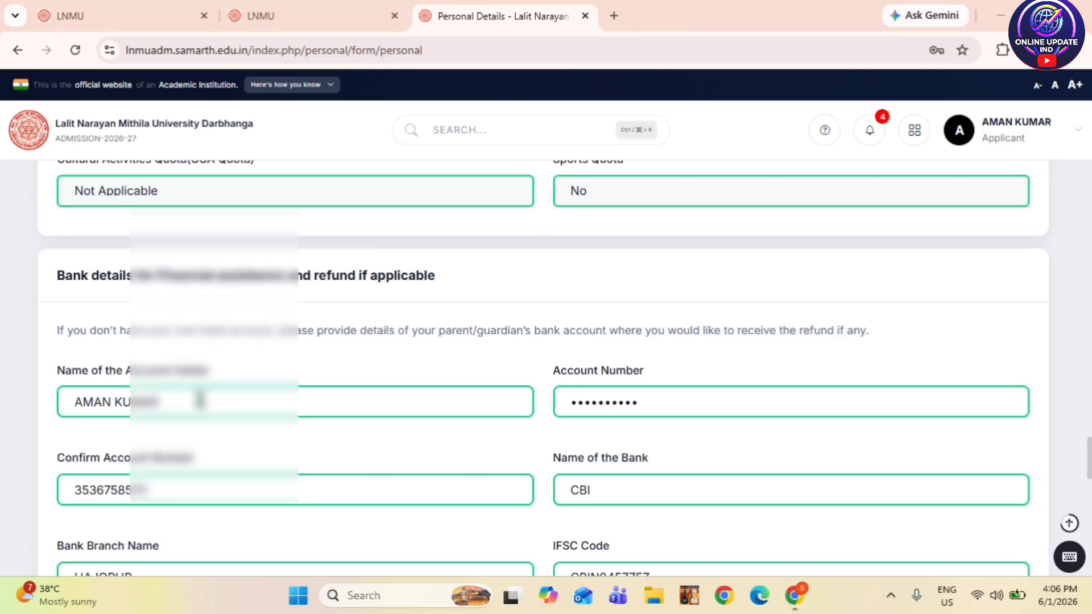
- Scroll down through the bank refund details section of the form
scroll(198, 394, "down", 1)
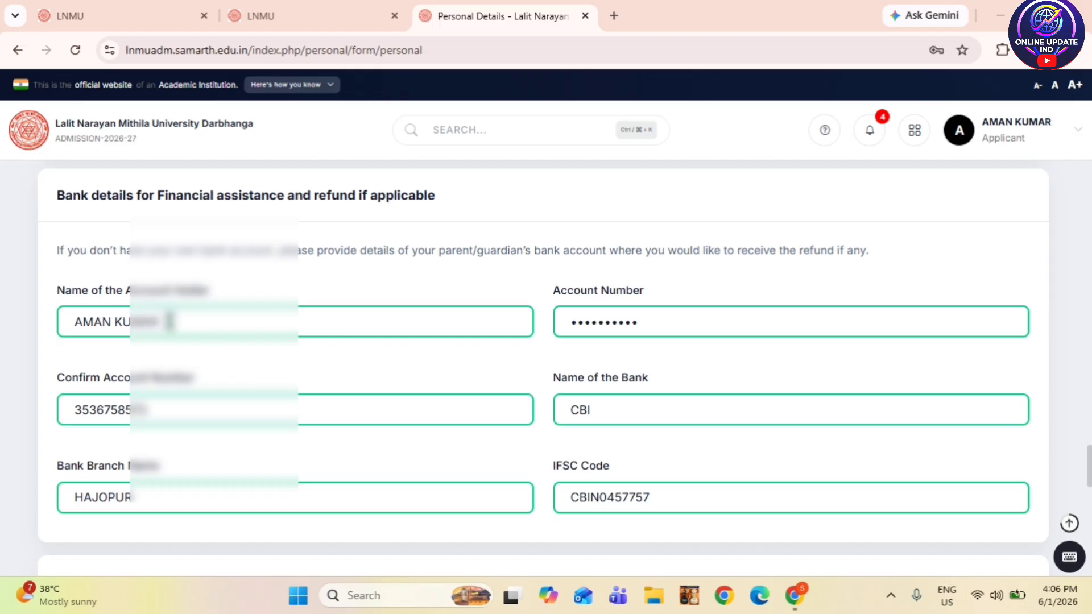
scroll(470, 360, "down", 1)
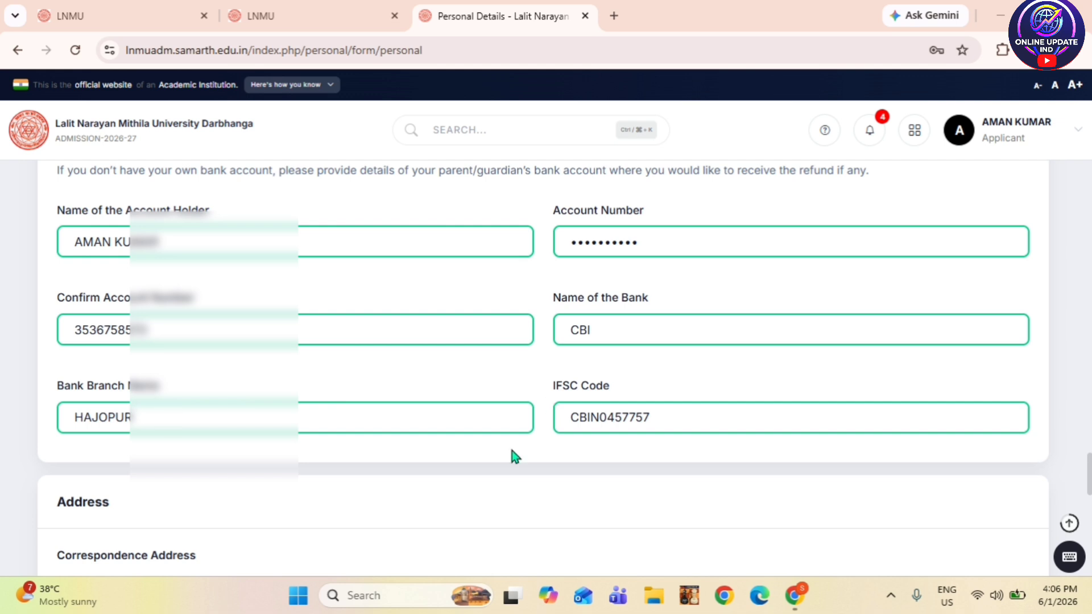
scroll(489, 458, "down", 3)
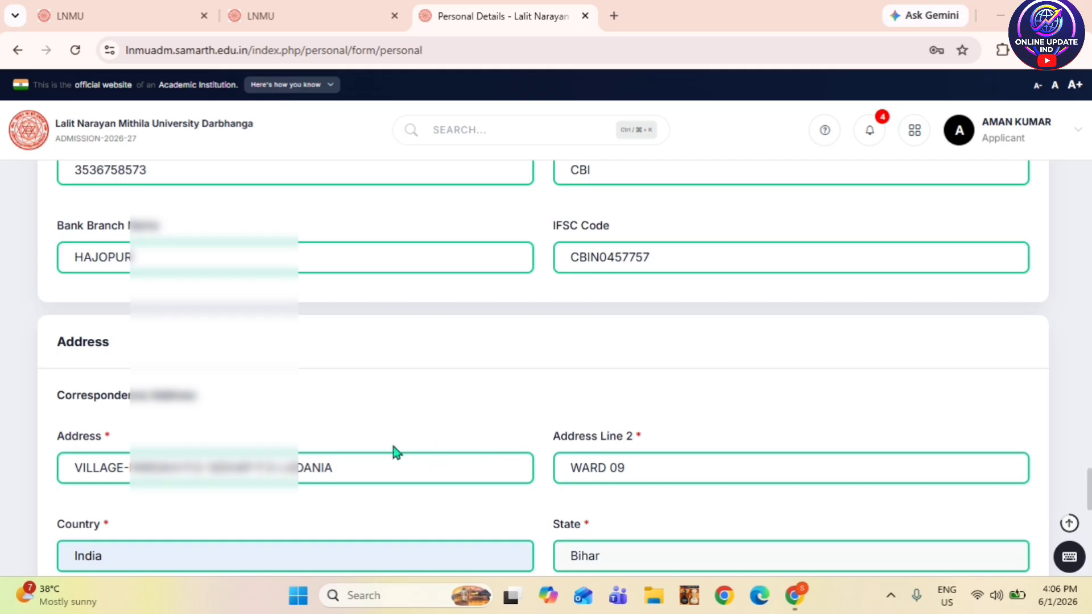
scroll(333, 381, "down", 3)
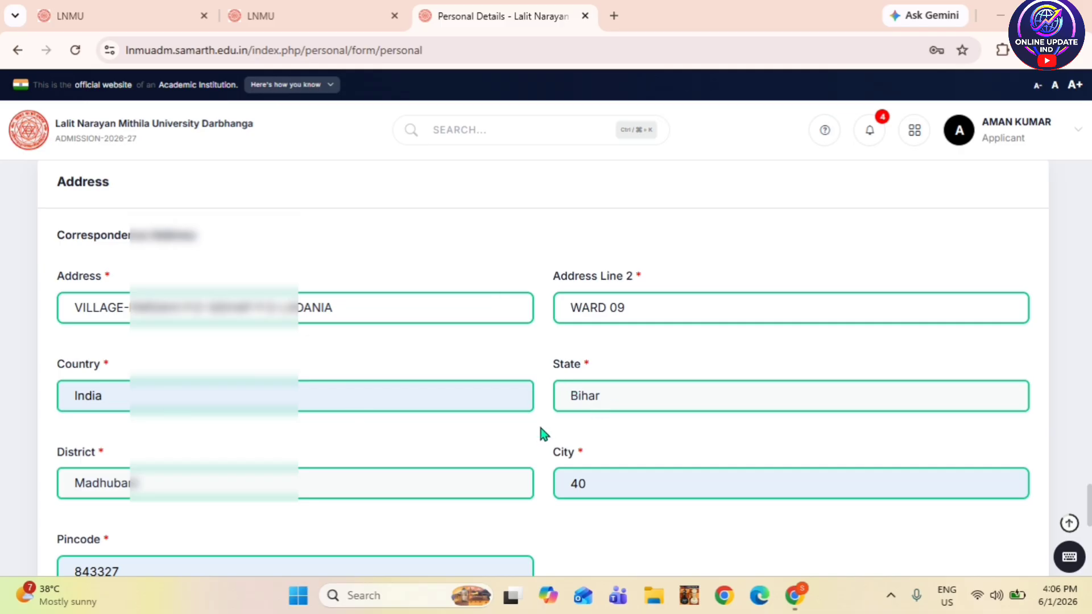
scroll(456, 439, "down", 1)
mouse_move(61, 442)
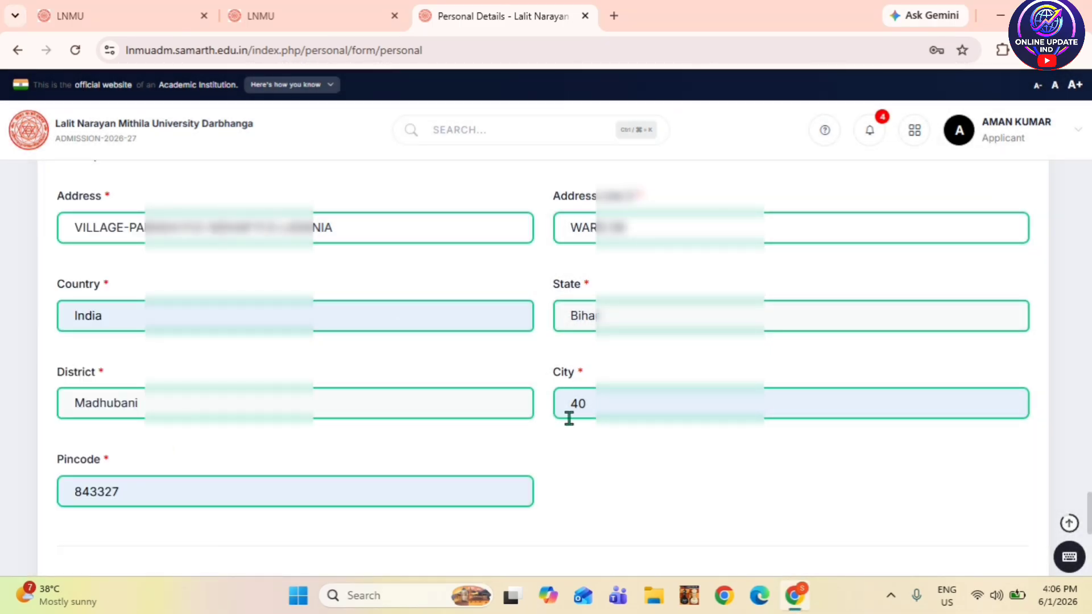
scroll(569, 419, "down", 1)
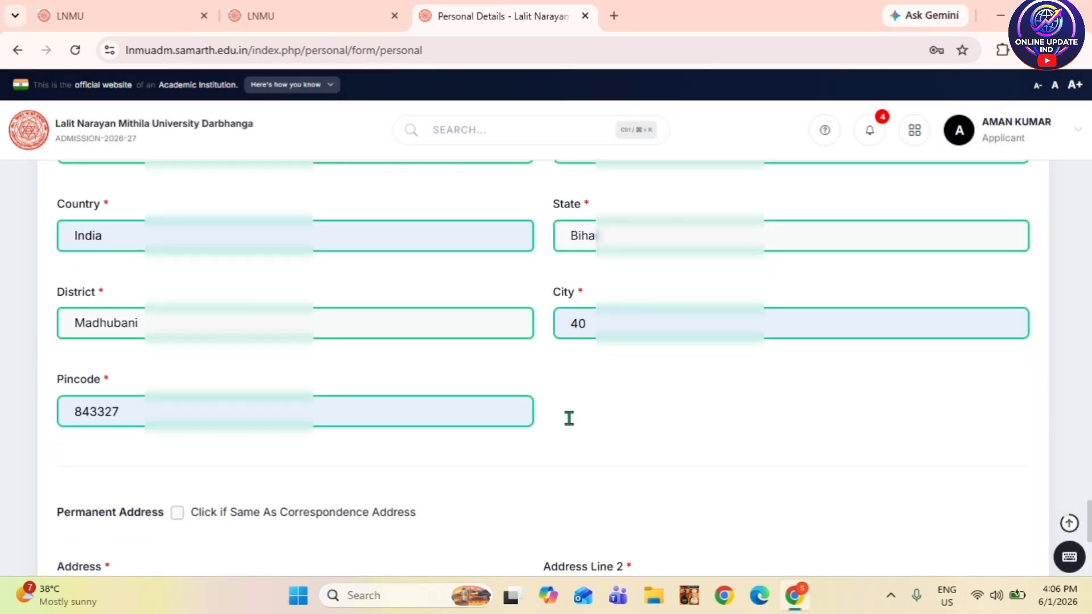
- Replace the incorrect city value 40 with the correct city name
left_click(592, 324)
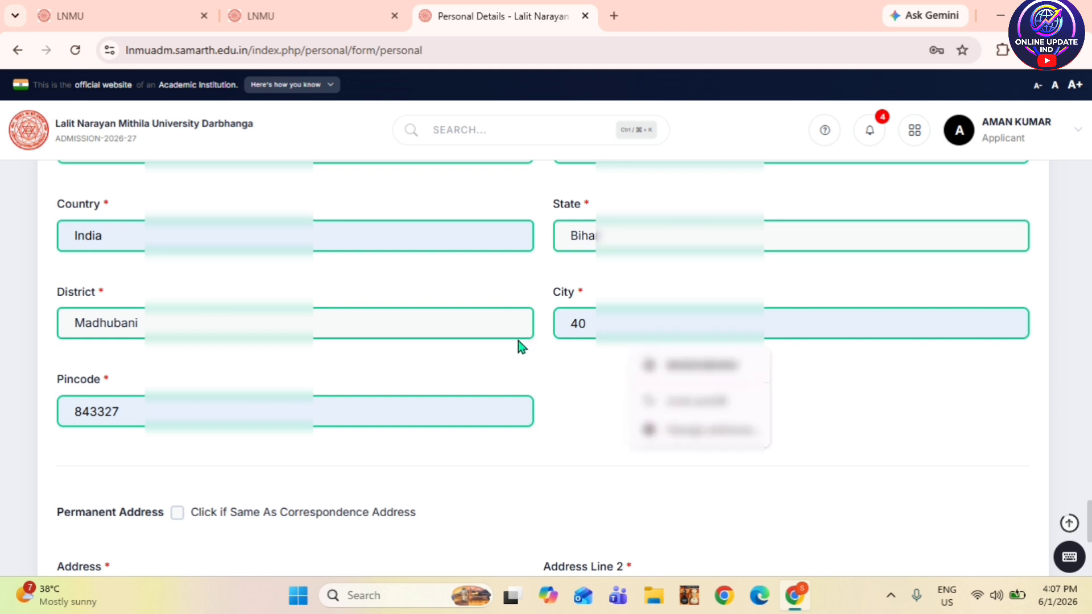
key("BackSpace")
key("BackSpace")
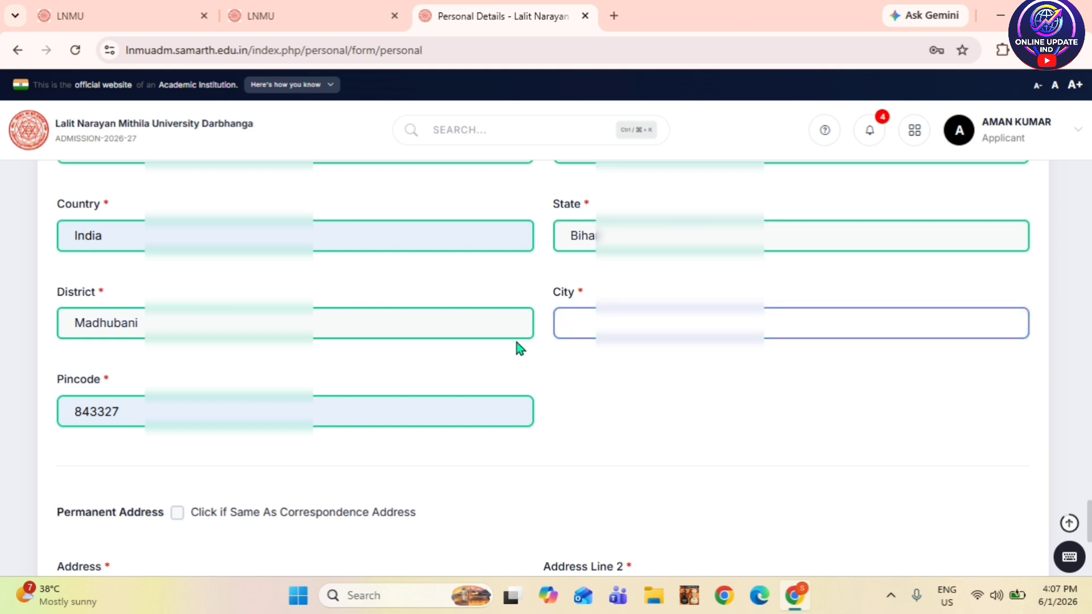
type("MA")
type("HUBANI")
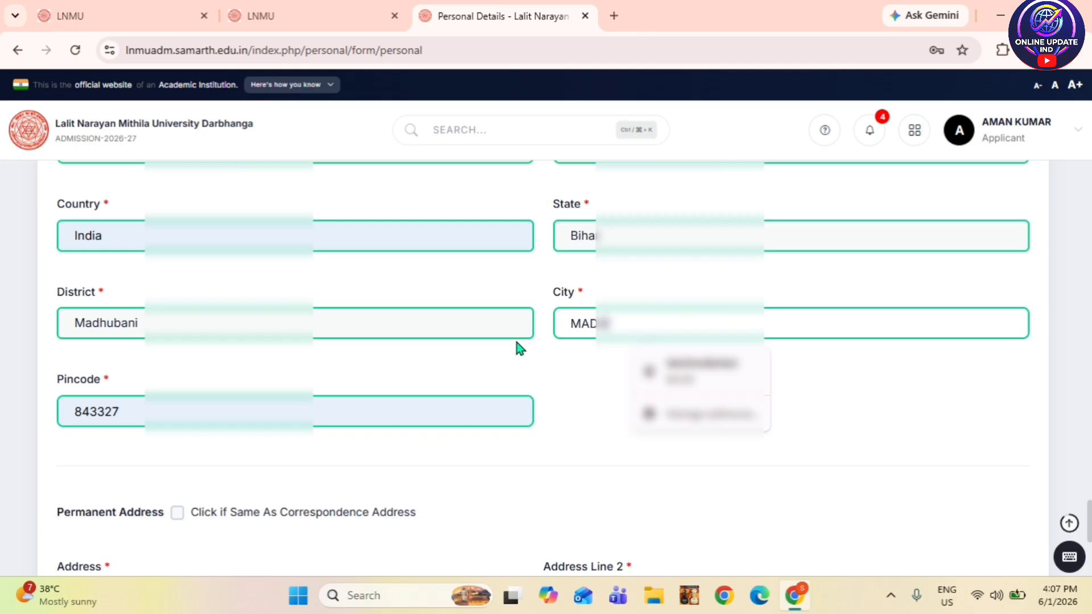
left_click(519, 348)
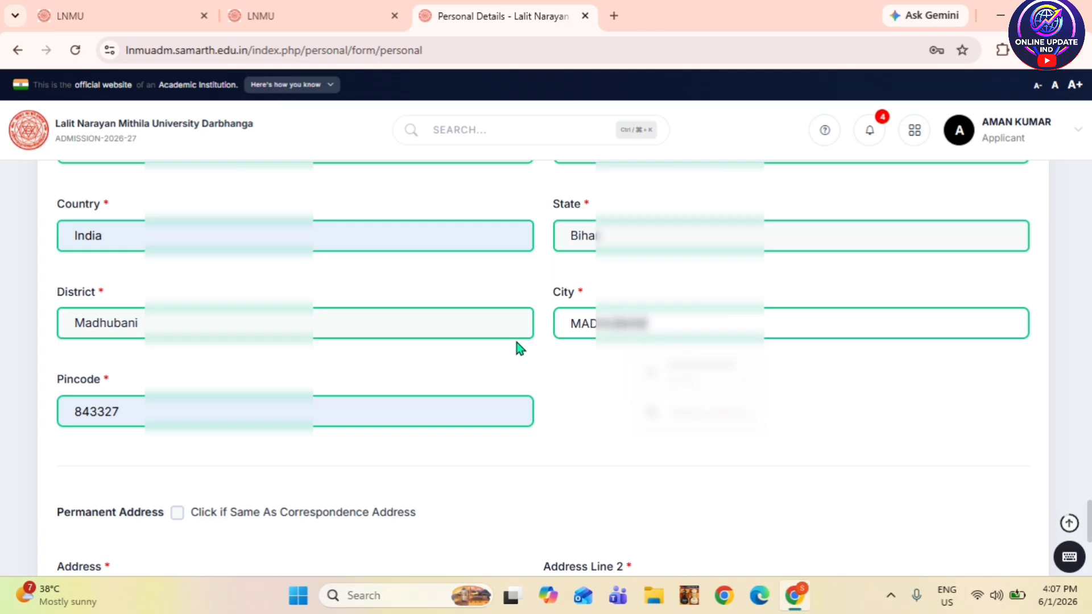
- Tick 'Click if Same As Correspondence Address' to fill the permanent address
scroll(294, 451, "down", 2)
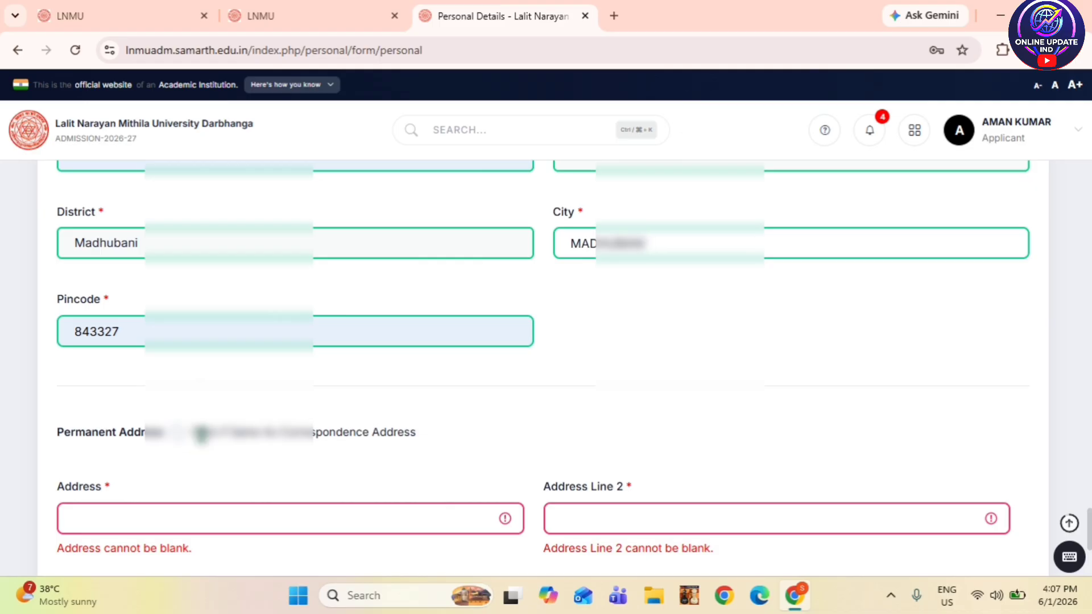
scroll(251, 276, "up", 4)
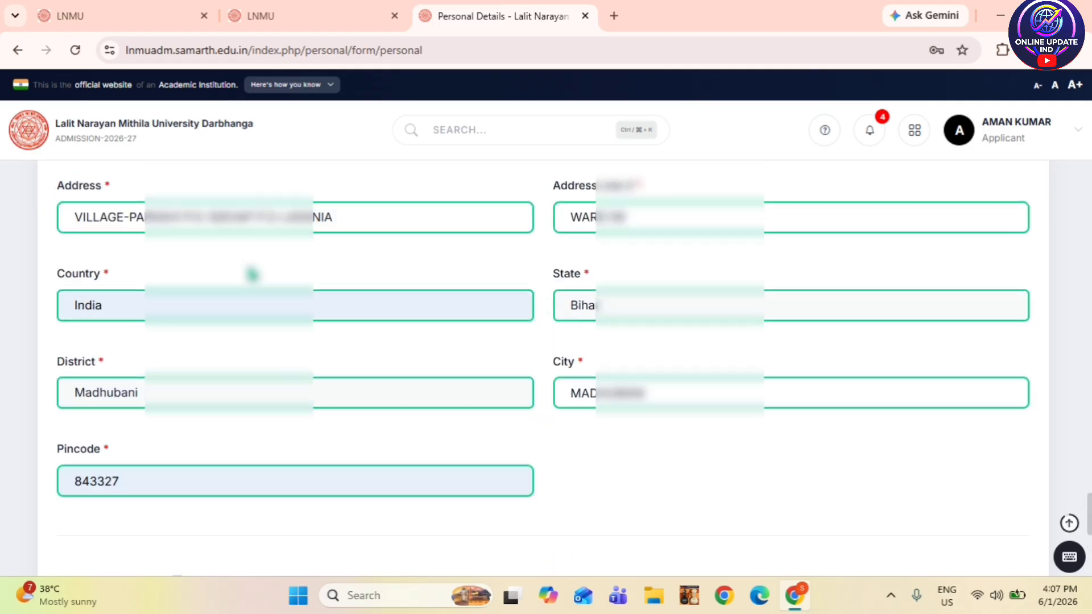
scroll(251, 275, "down", 4)
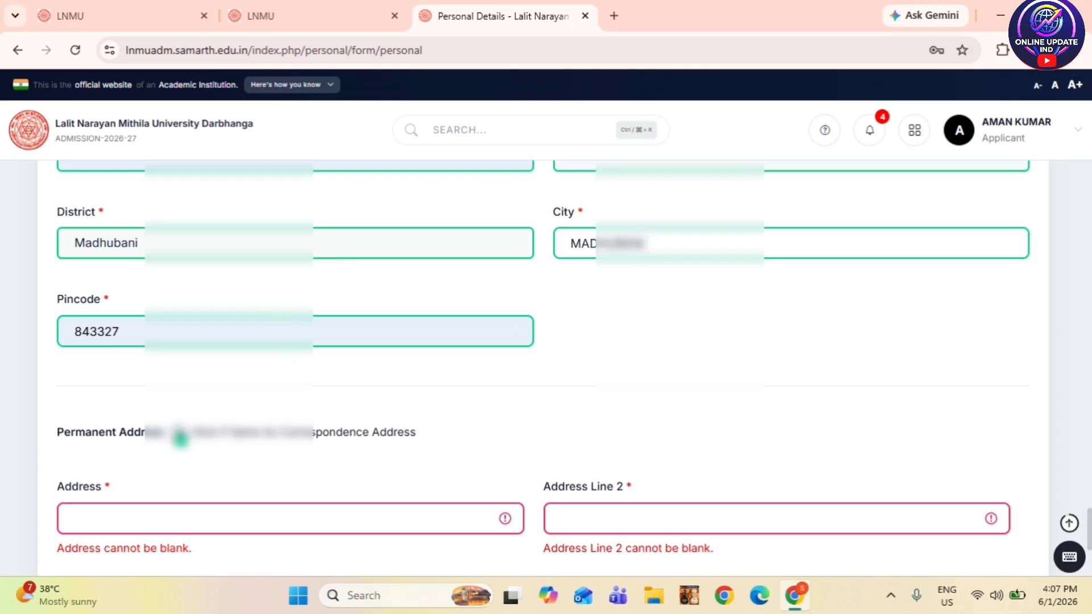
left_click(178, 432)
scroll(260, 425, "down", 4)
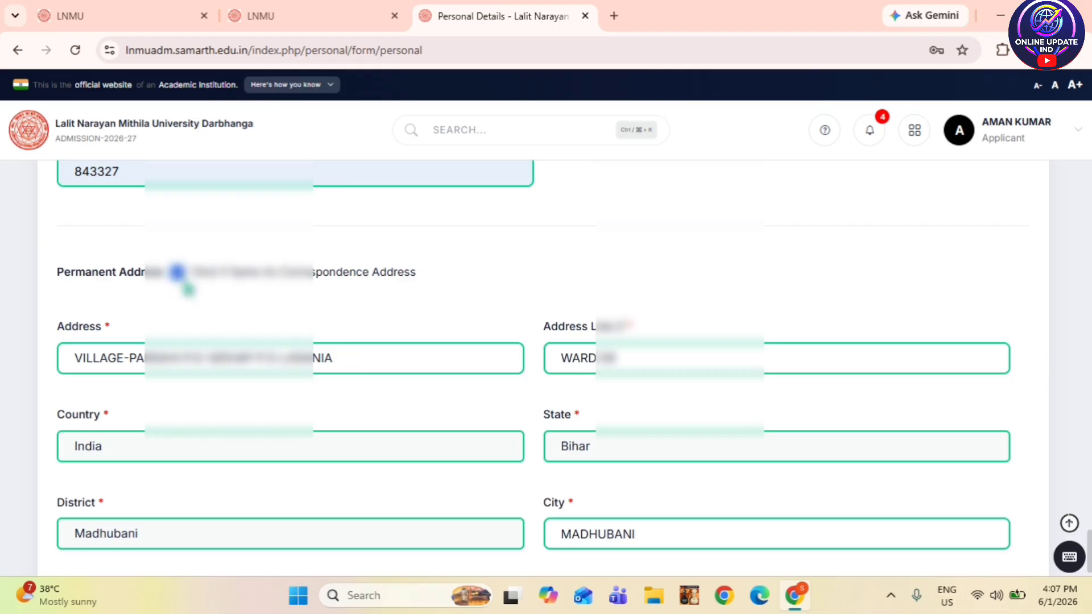
scroll(207, 319, "down", 3)
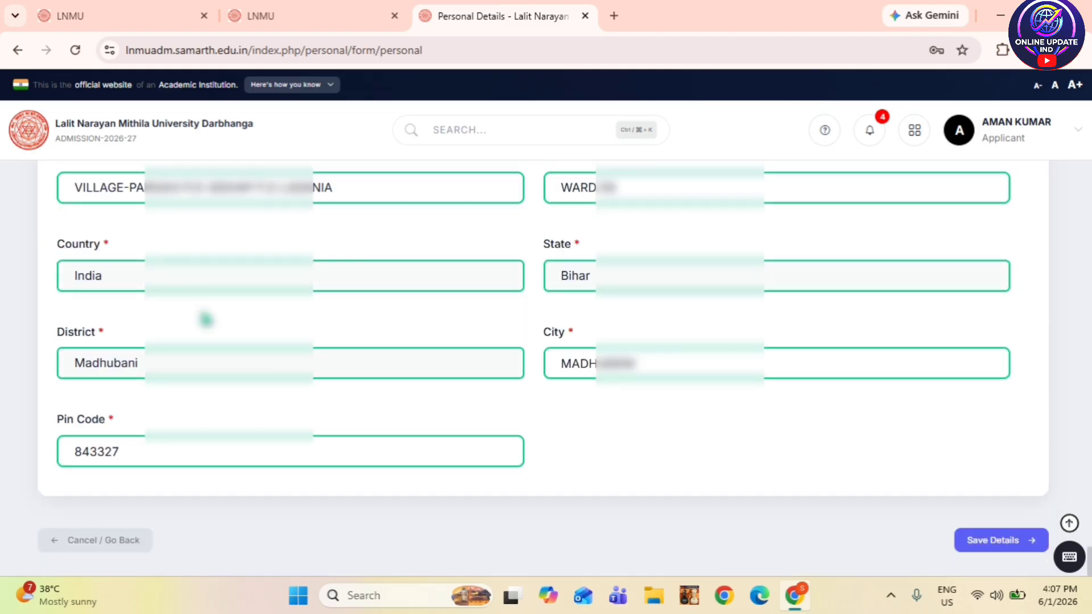
- Save and confirm the personal details, declining the browser's save-address and password prompts
left_click(998, 545)
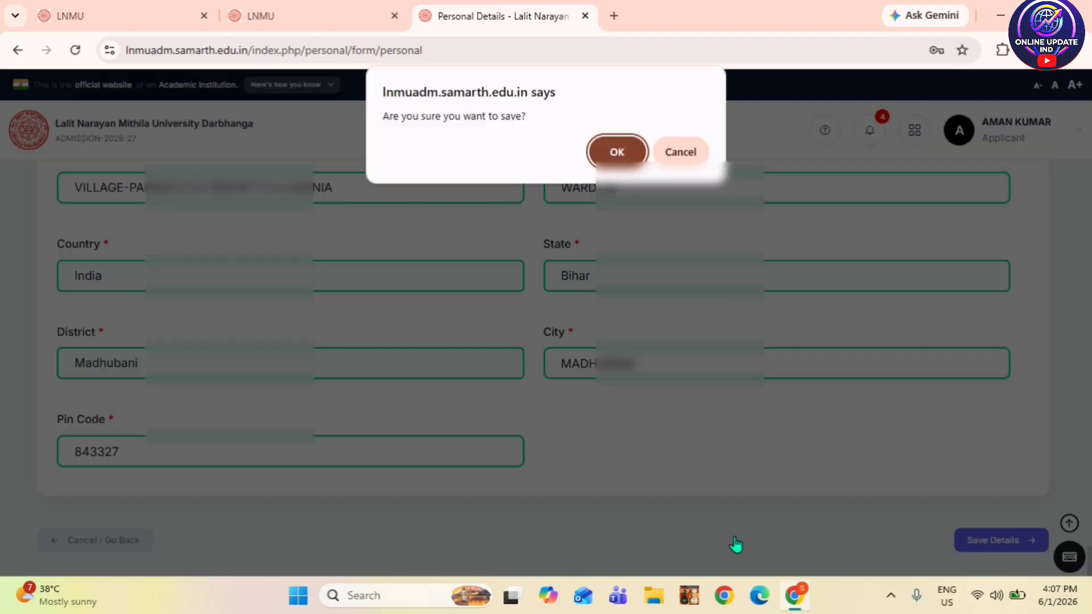
left_click(616, 150)
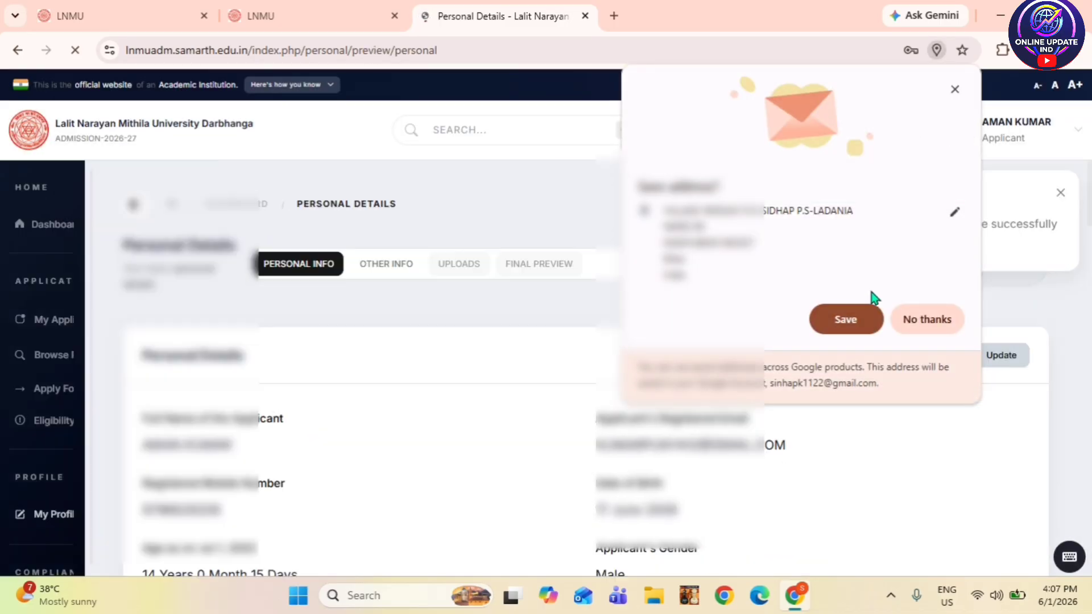
left_click(910, 313)
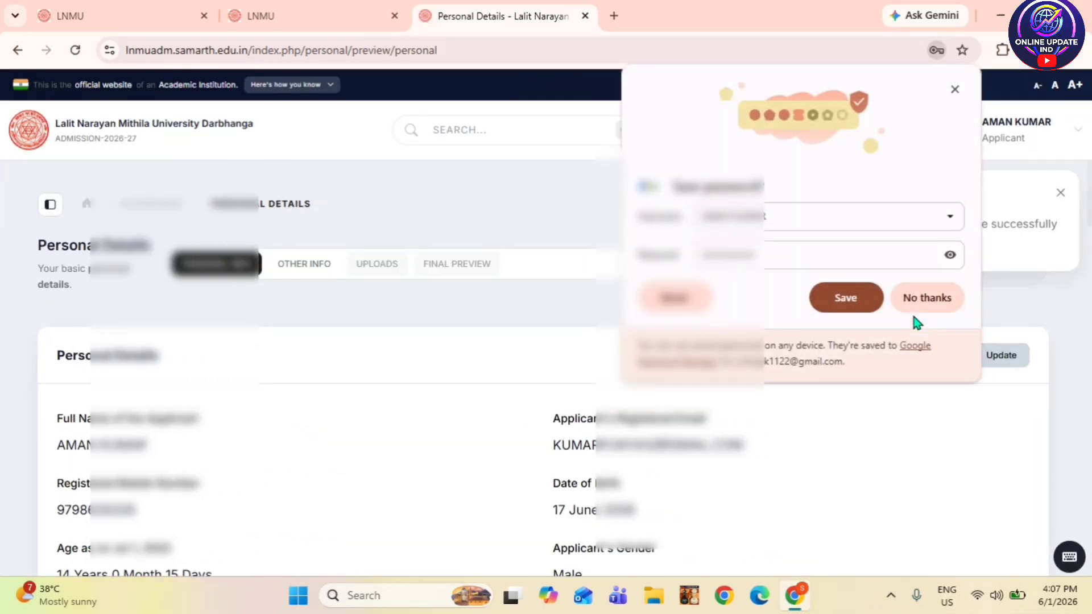
left_click(915, 307)
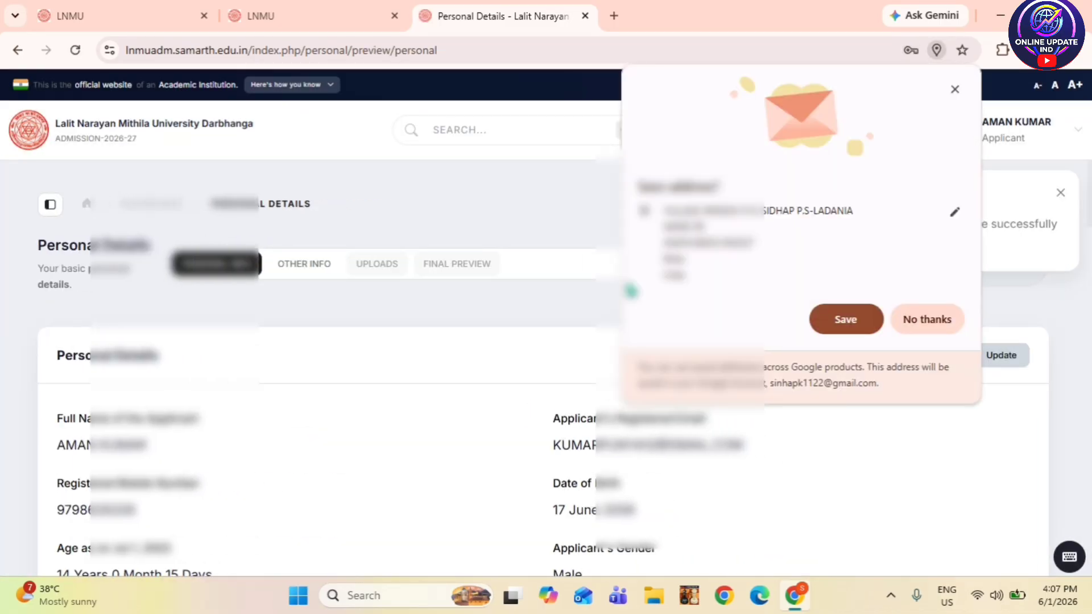
left_click(927, 321)
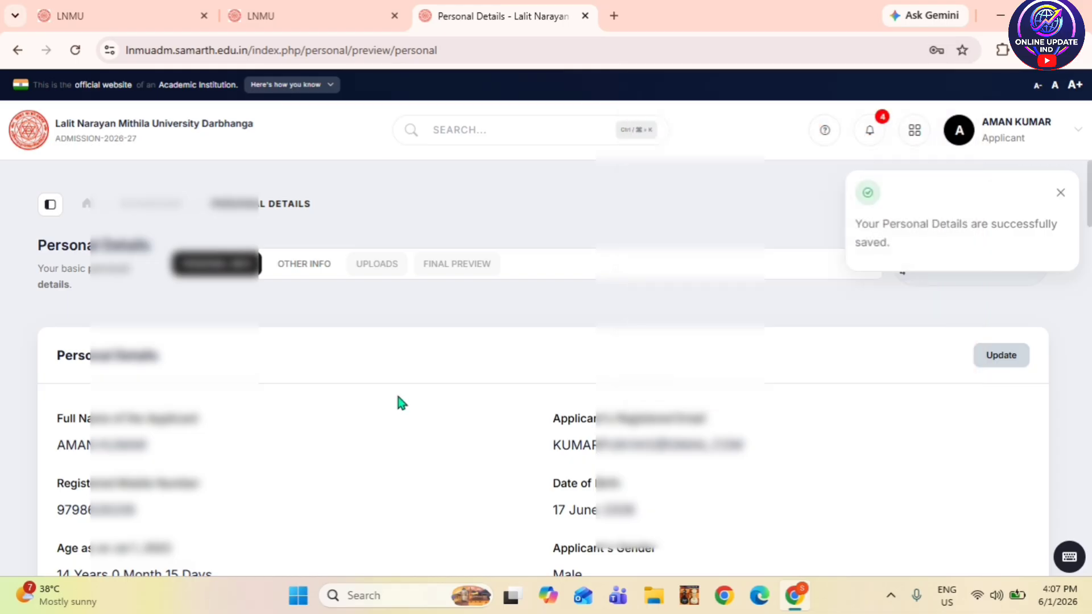
- Close the saved notice and review the preview down to Other Category/Quota Details
scroll(287, 327, "down", 5)
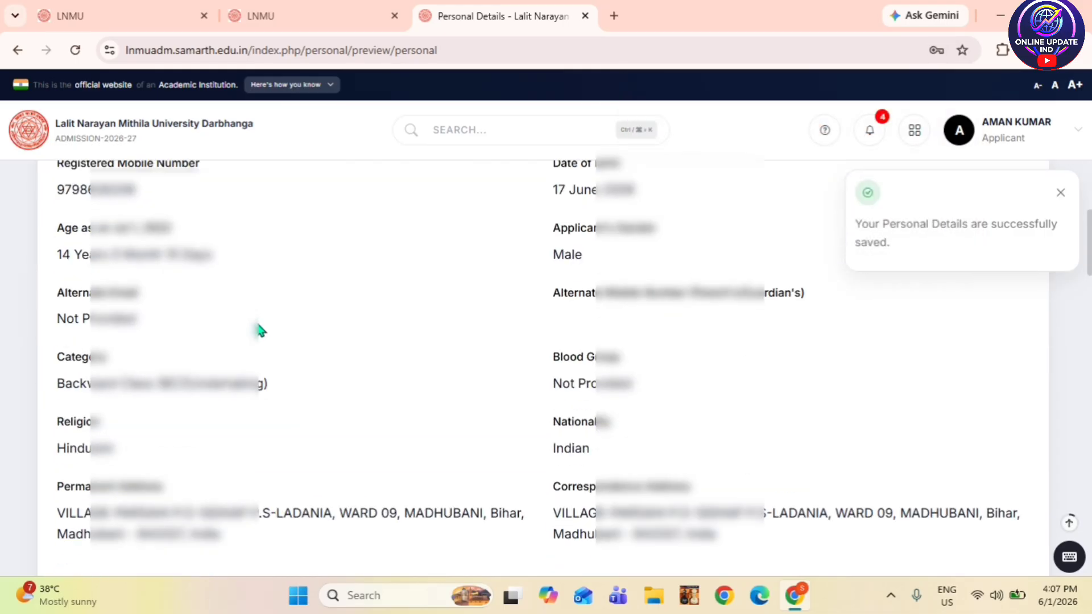
scroll(260, 330, "up", 4)
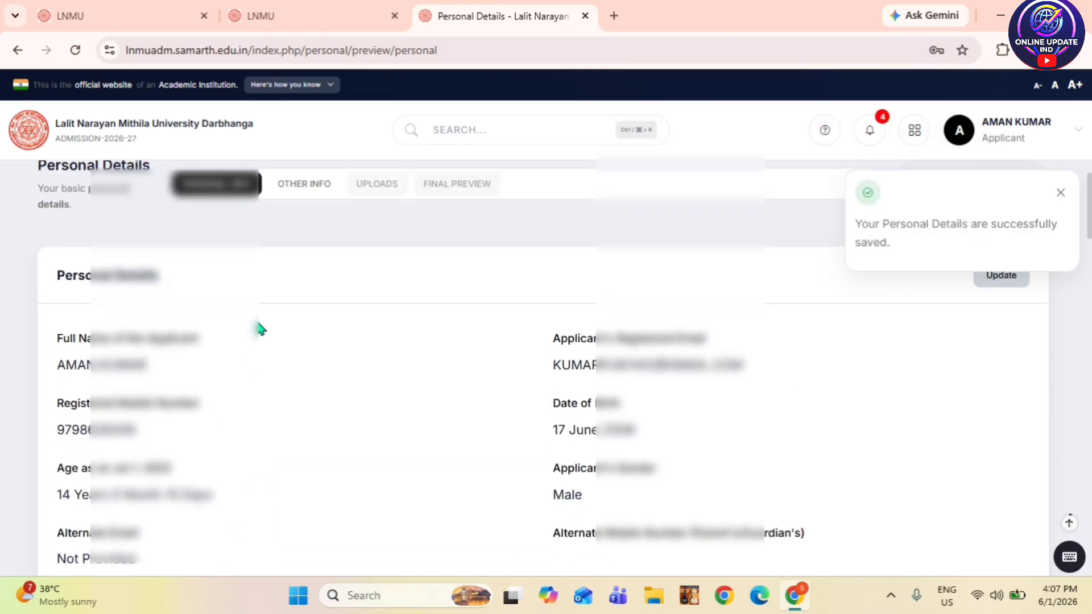
scroll(260, 329, "down", 5)
scroll(260, 329, "down", 5)
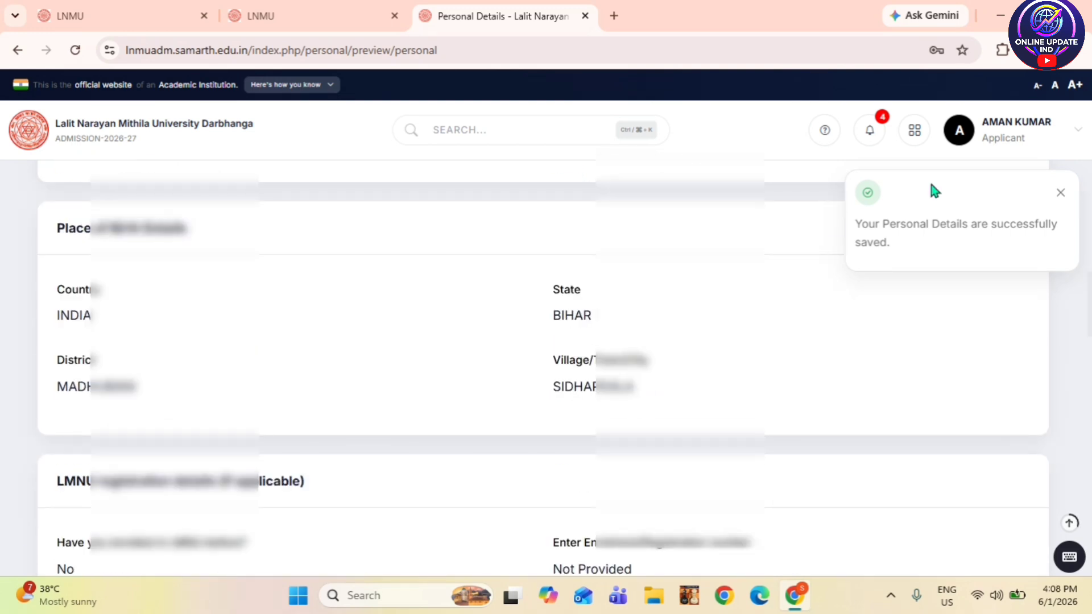
left_click(1061, 193)
scroll(564, 387, "down", 3)
scroll(564, 386, "down", 20)
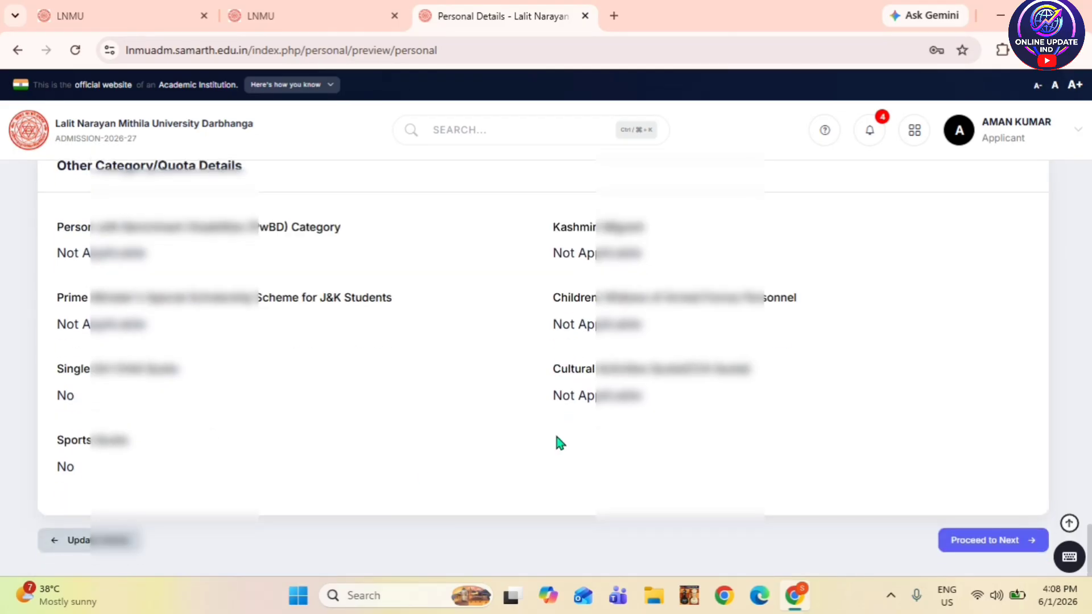
scroll(554, 430, "up", 20)
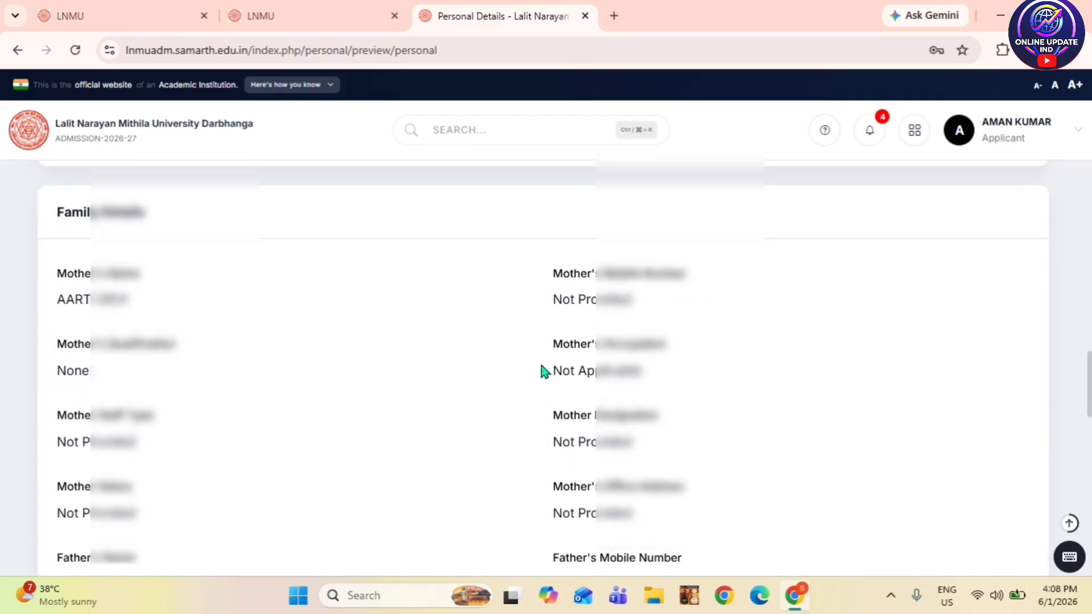
scroll(545, 367, "up", 5)
scroll(545, 358, "down", 15)
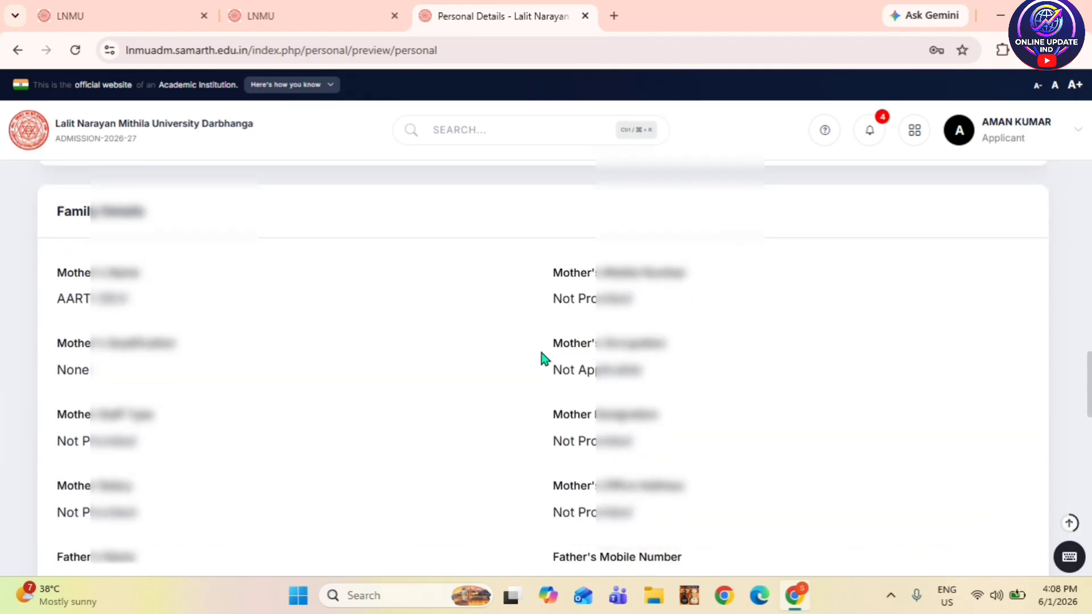
scroll(541, 355, "down", 10)
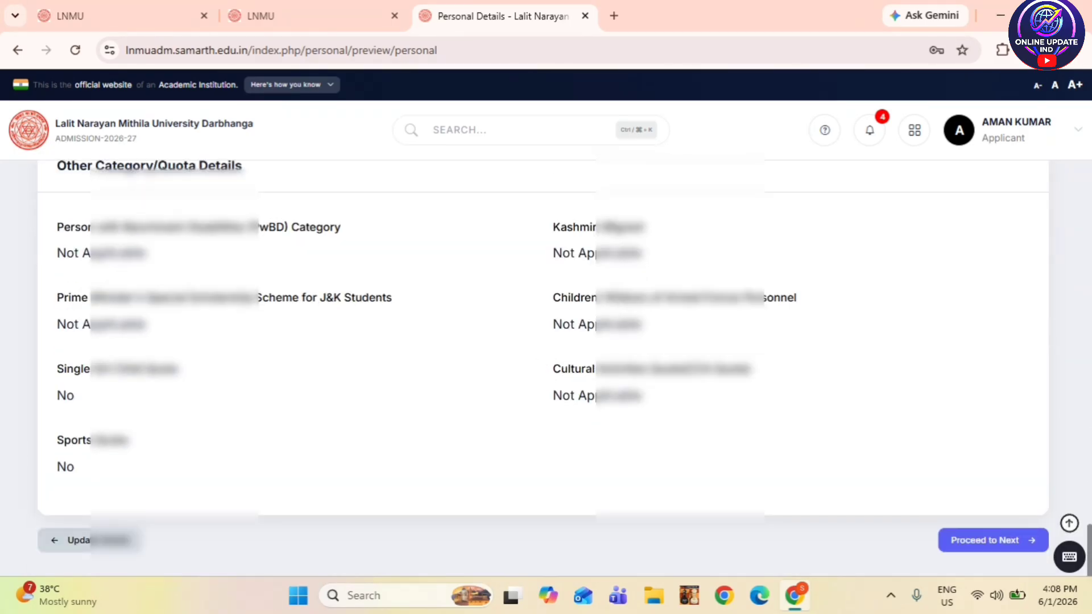
- Proceed to the Other Info form and answer No for the NCC certificate
left_click(985, 547)
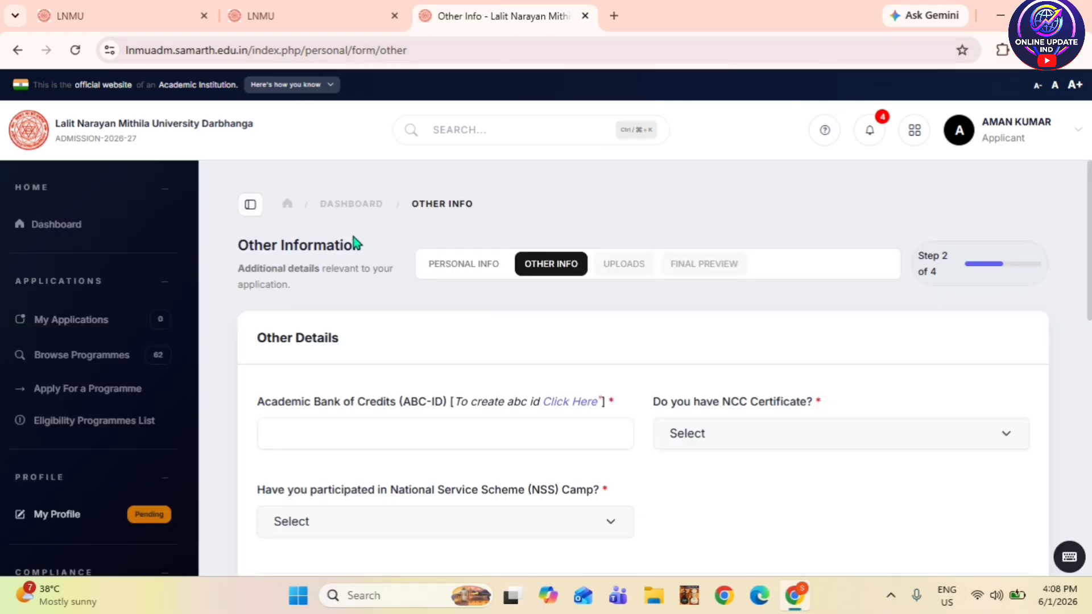
scroll(380, 349, "down", 1)
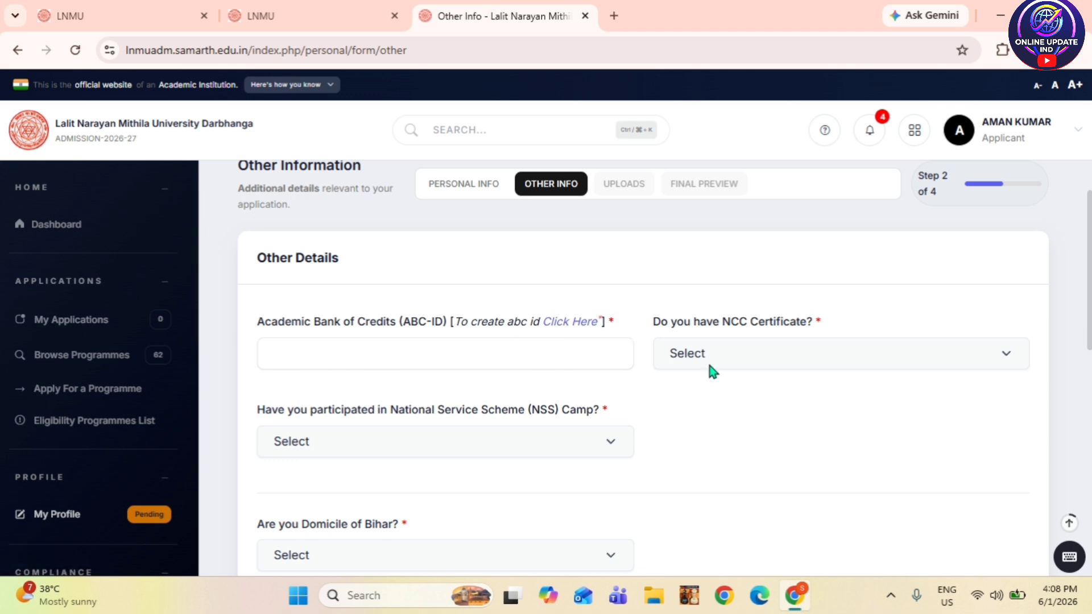
left_click(760, 345)
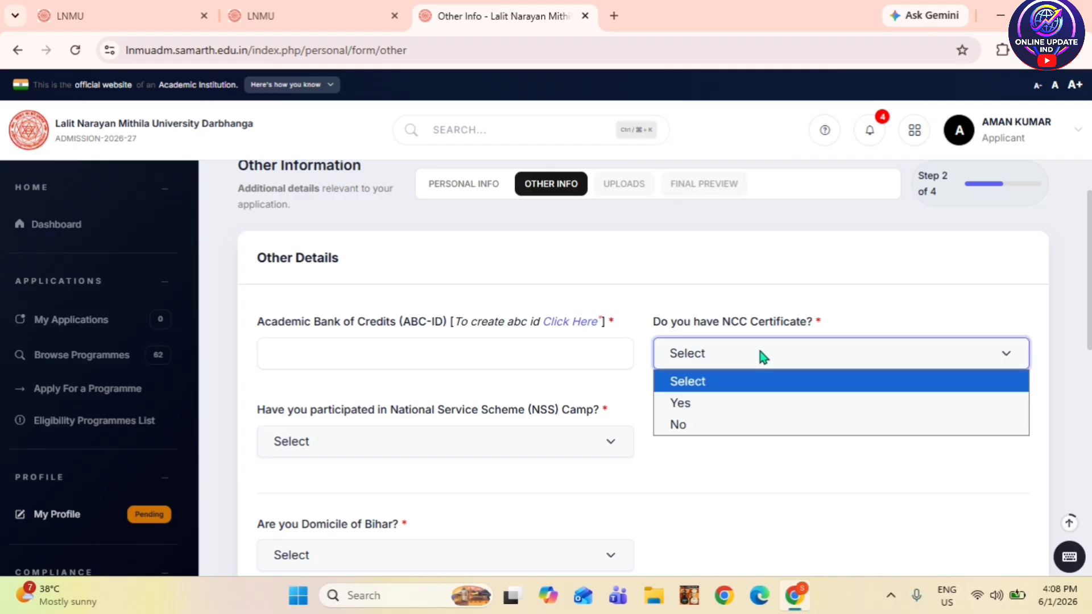
left_click(717, 432)
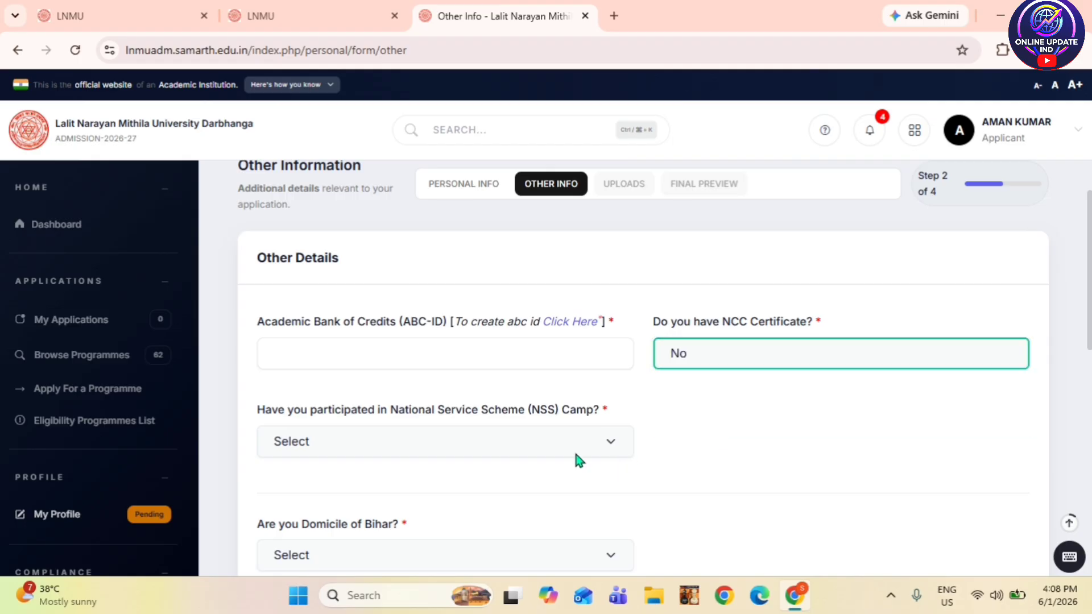
- Answer No for NSS camp participation and Yes for Domicile of Bihar
scroll(577, 460, "down", 3)
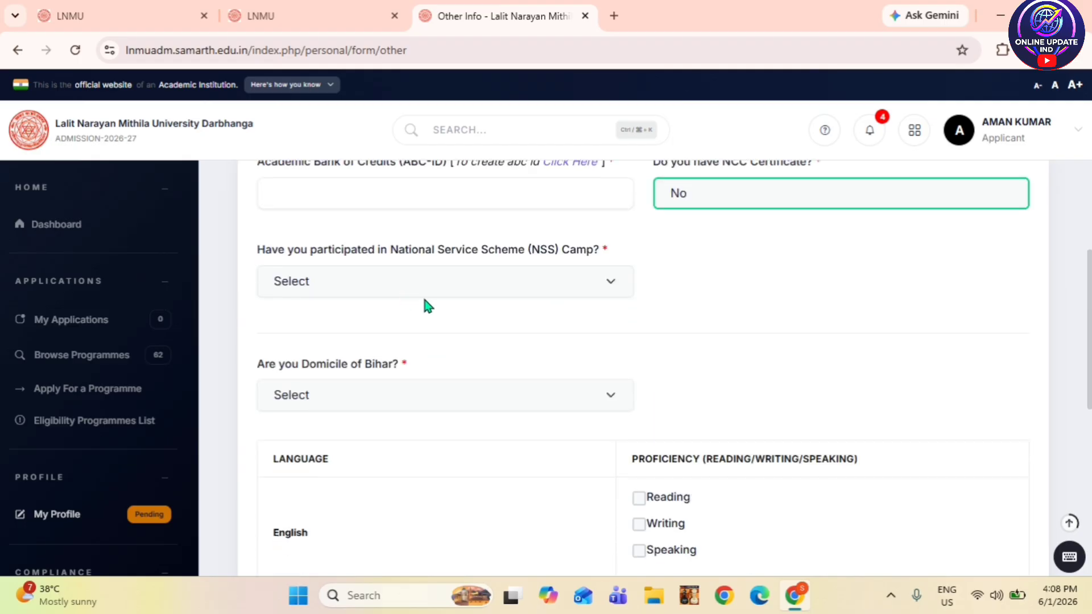
left_click(428, 289)
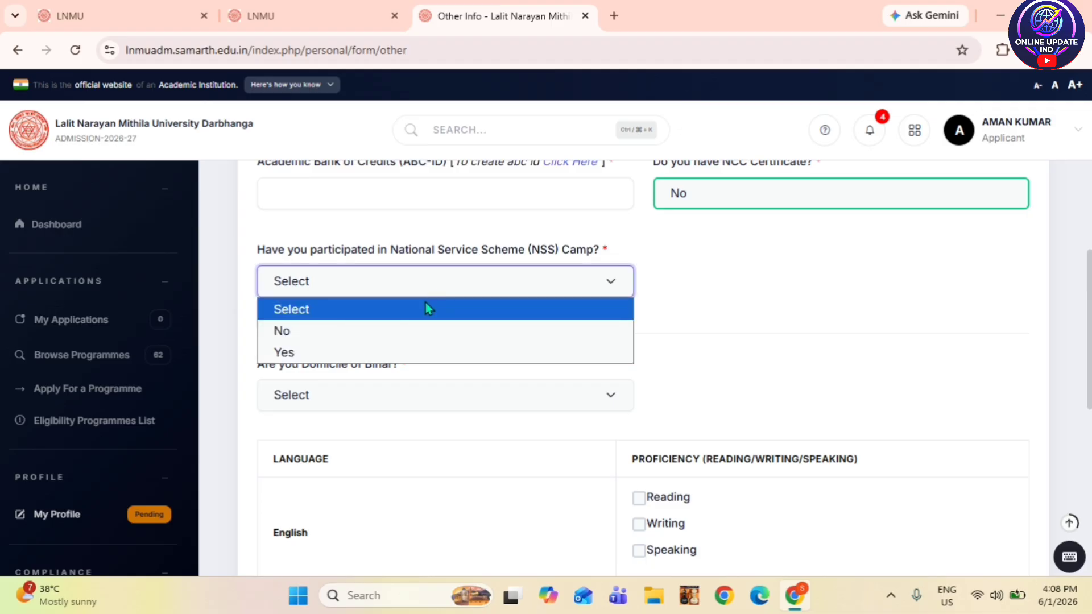
left_click(420, 330)
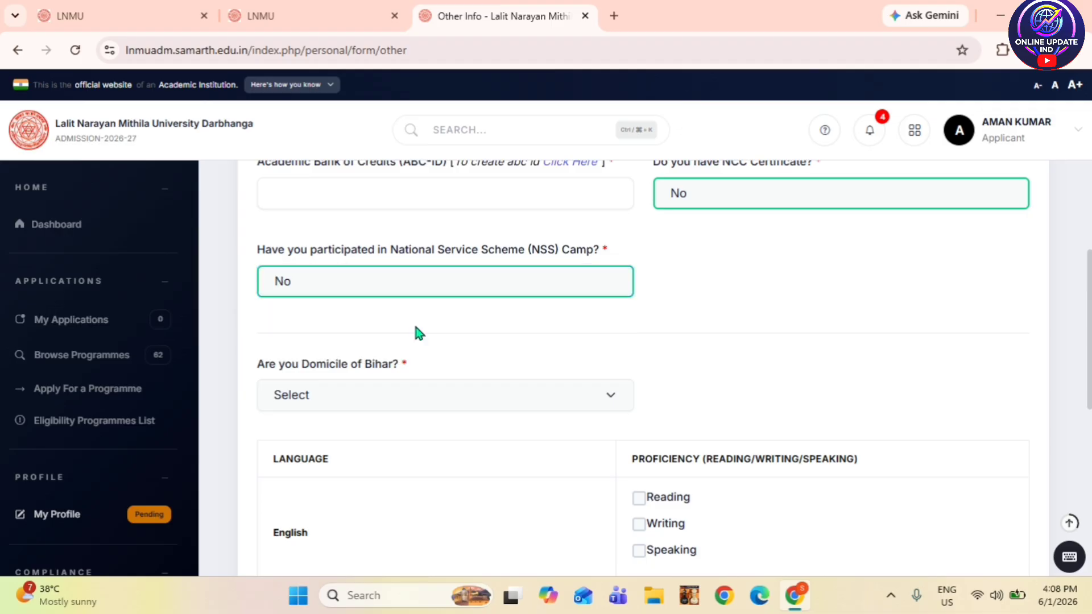
scroll(416, 328, "down", 1)
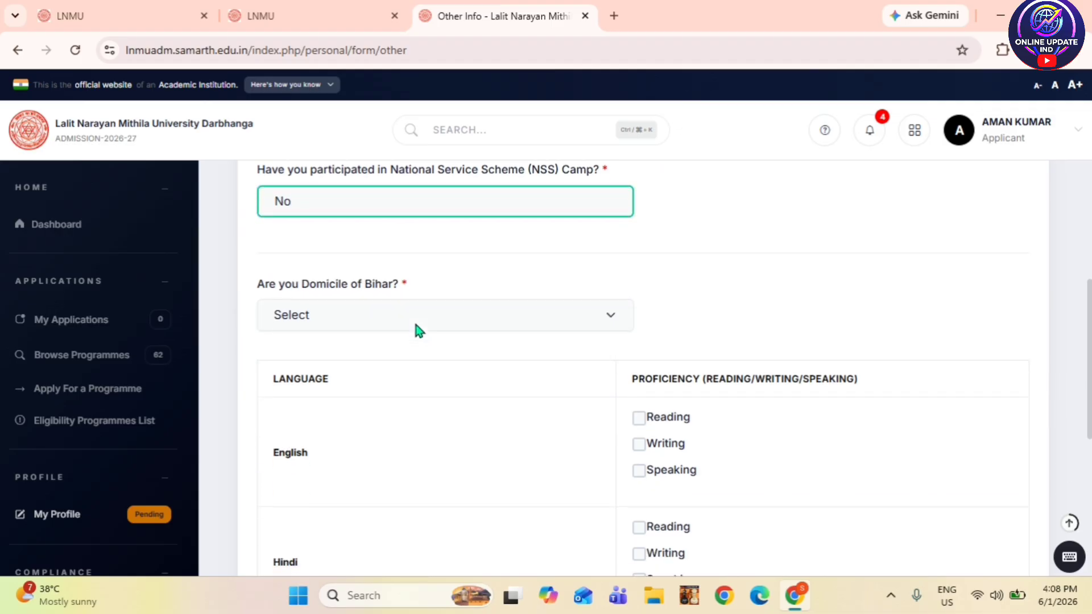
left_click(360, 326)
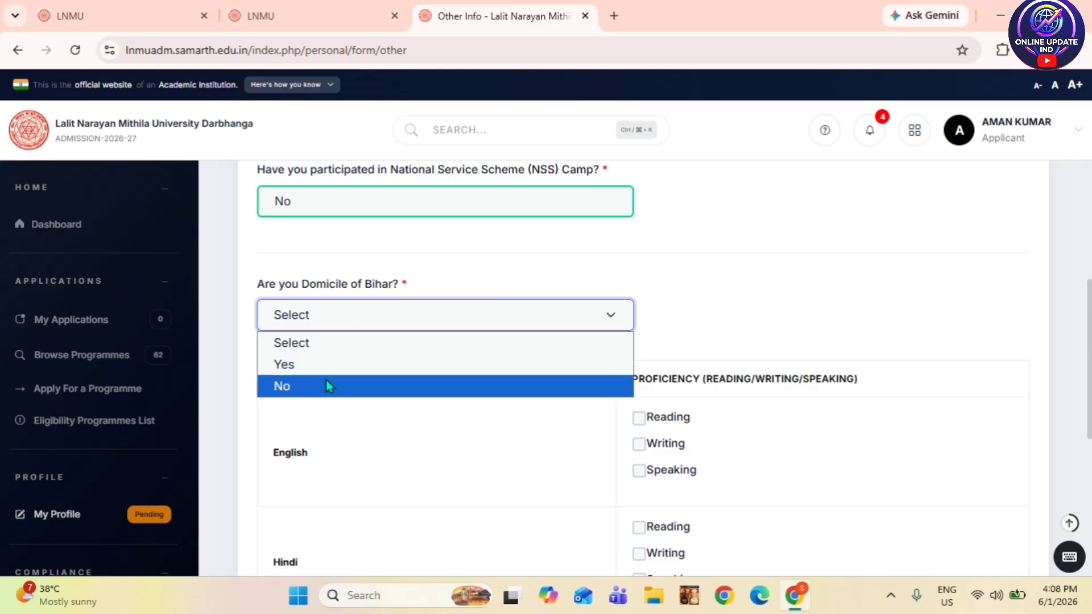
left_click(323, 365)
scroll(336, 360, "down", 1)
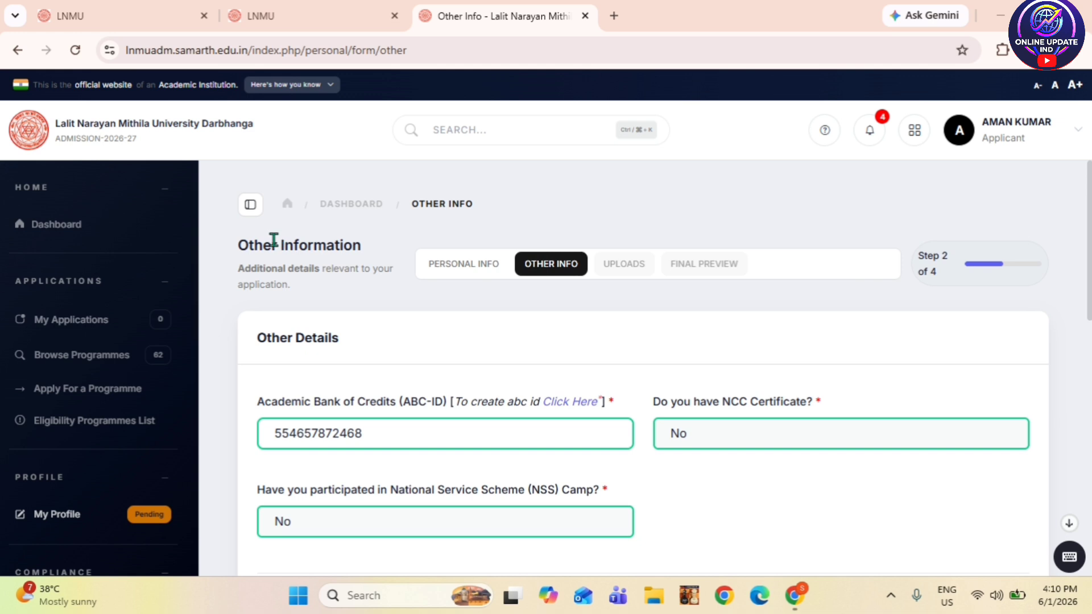
scroll(360, 323, "down", 5)
scroll(361, 323, "down", 1)
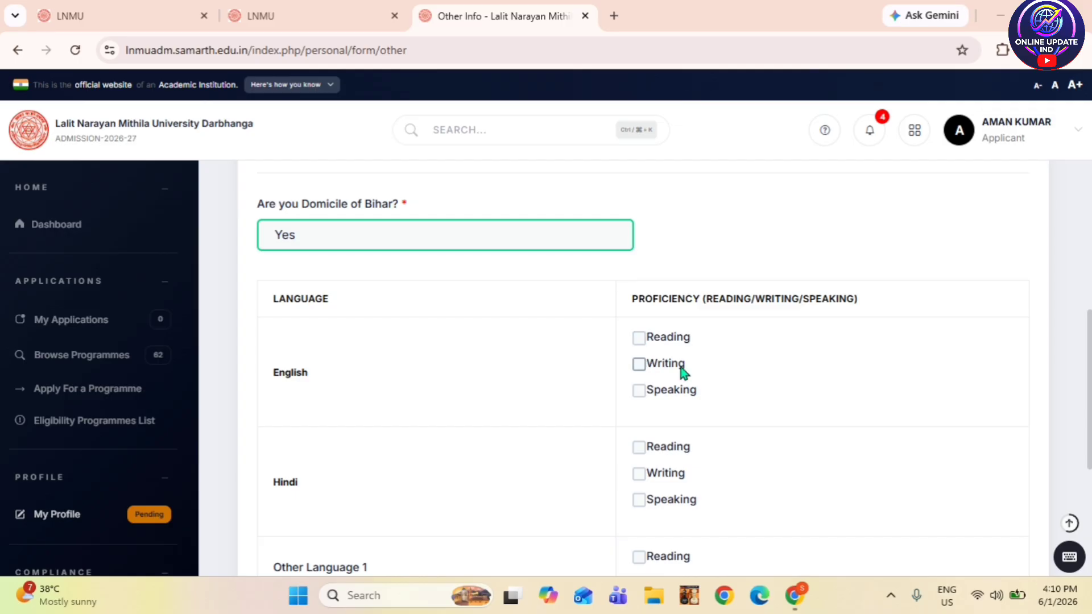
- Mark English as Reading, Writing and Speaking
left_click(640, 339)
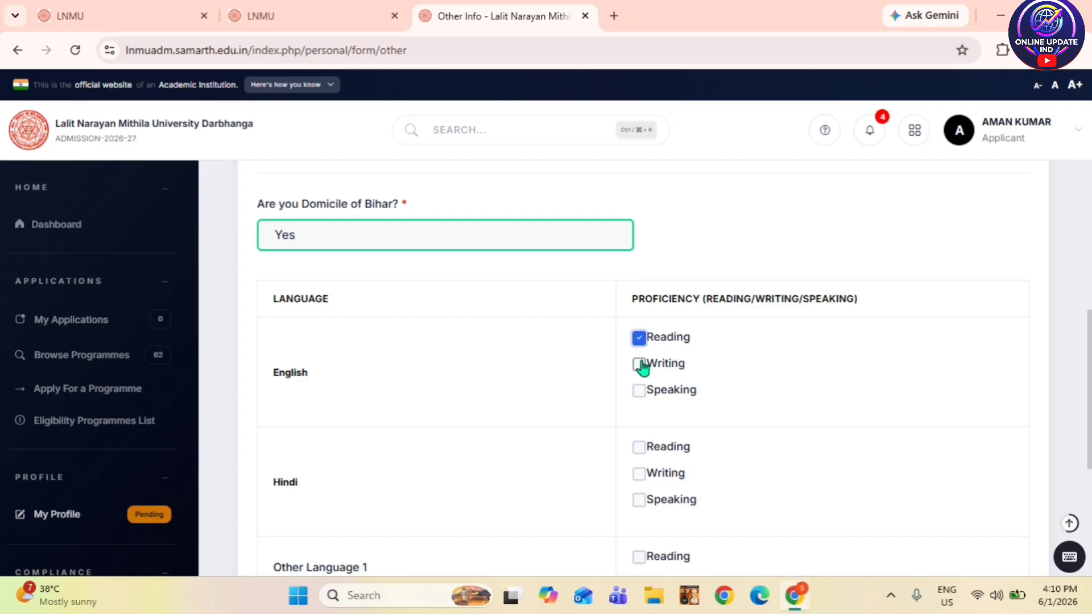
left_click(640, 364)
left_click(651, 397)
scroll(622, 382, "down", 3)
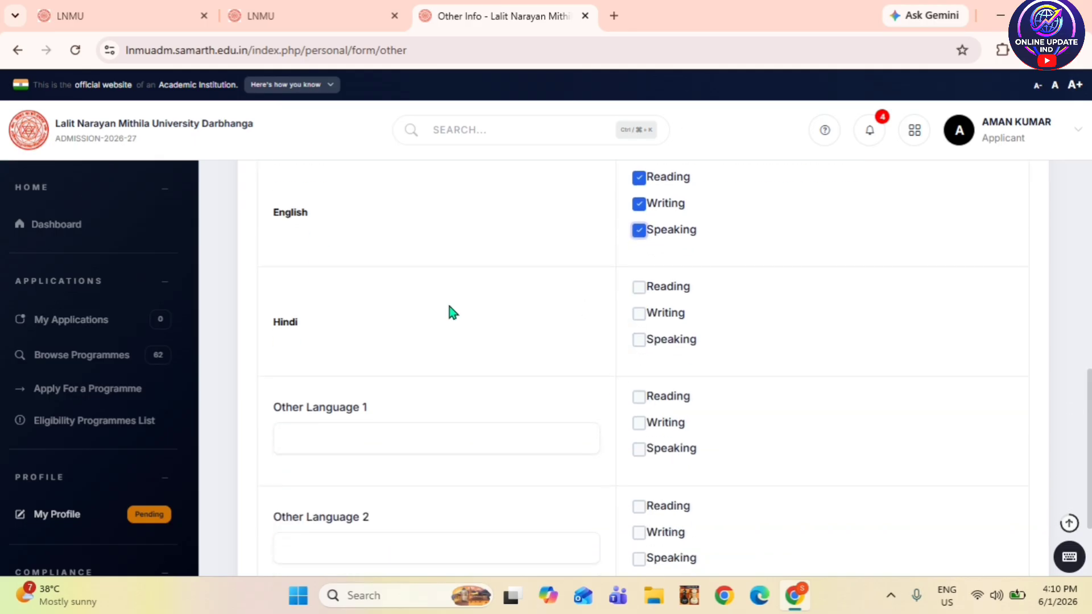
- Mark Hindi as Reading, Writing and Speaking
left_click(639, 287)
left_click(639, 315)
left_click(640, 340)
scroll(586, 376, "down", 2)
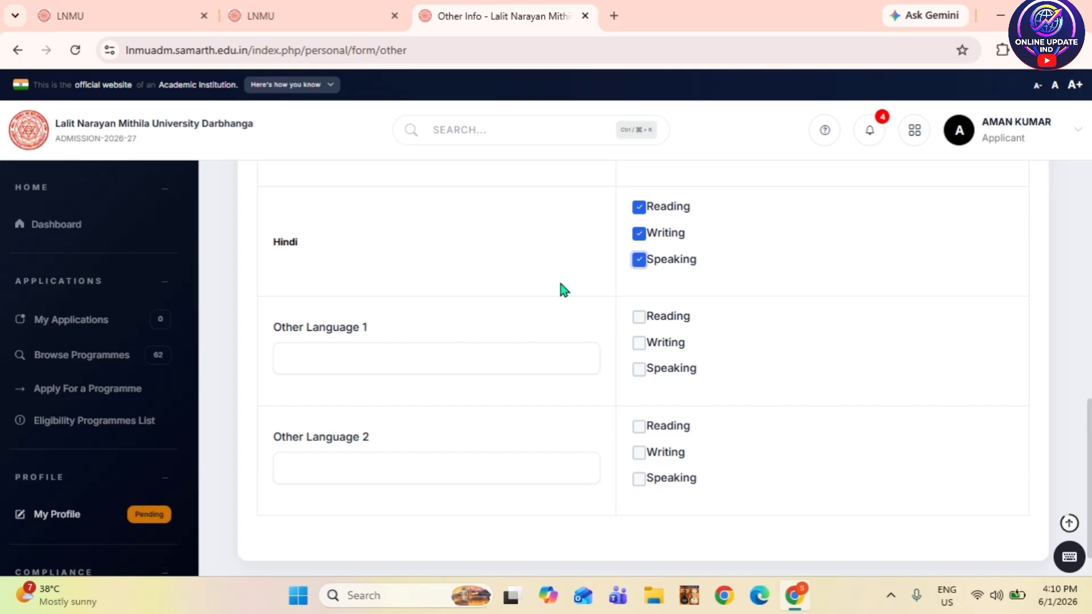
left_click(640, 261)
left_click(640, 260)
scroll(370, 356, "down", 2)
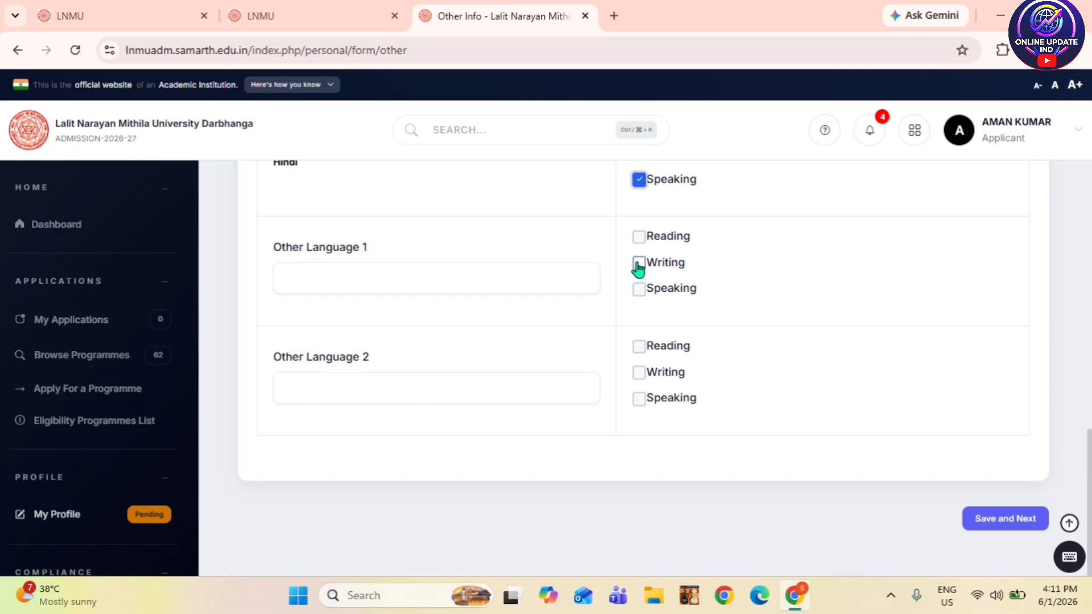
- Tick Writing for Other Language 1 and Reading for Other Language 2
left_click(638, 264)
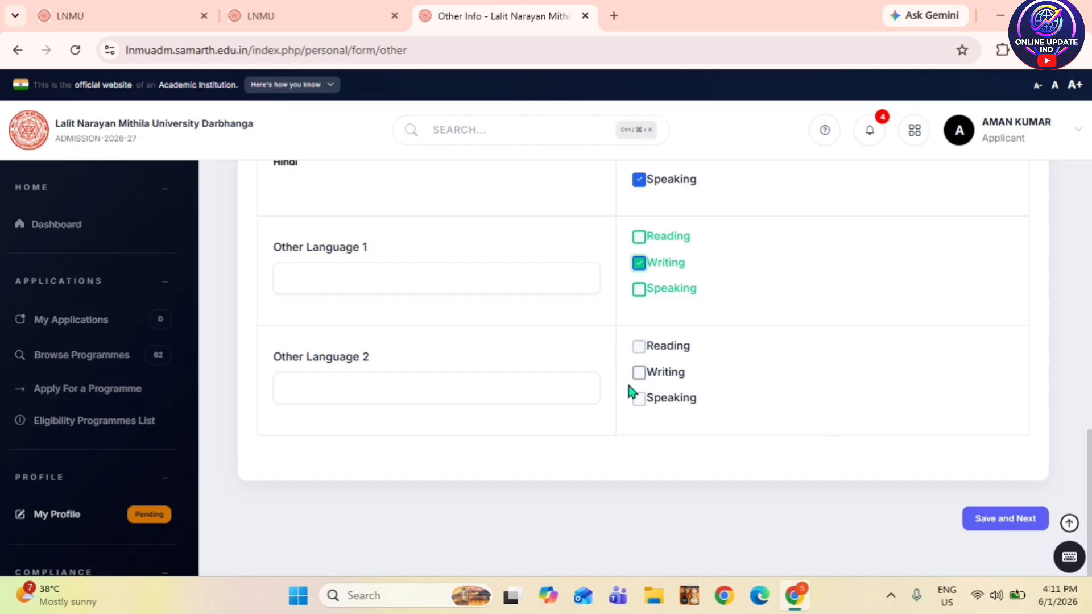
left_click(640, 347)
scroll(884, 475, "up", 1)
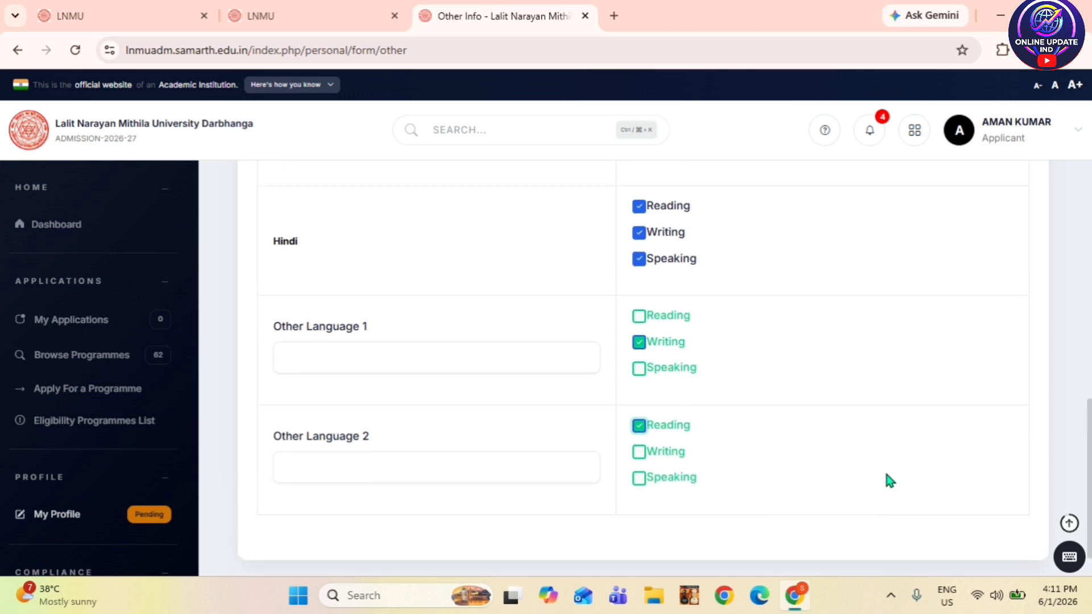
scroll(890, 480, "down", 1)
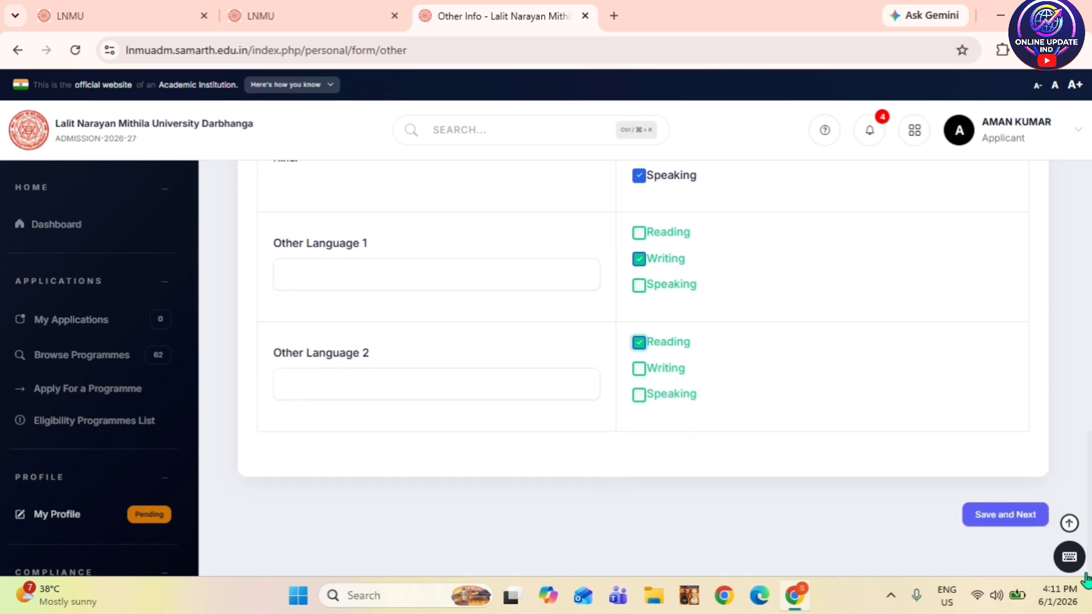
- Save the other details and scroll the preview to the Language Proficiency section
left_click(989, 518)
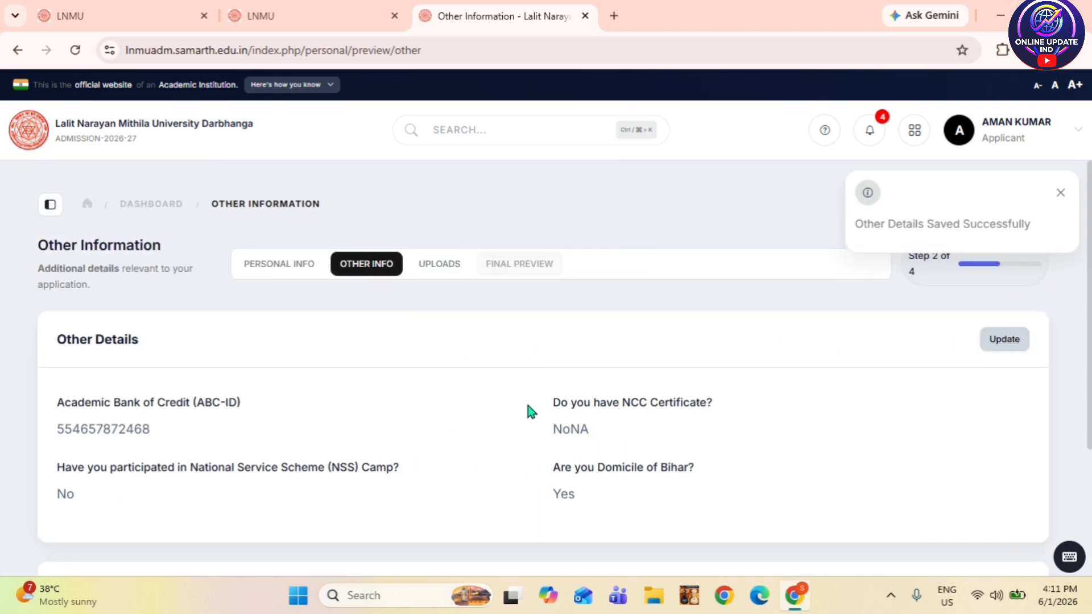
scroll(432, 350, "down", 1)
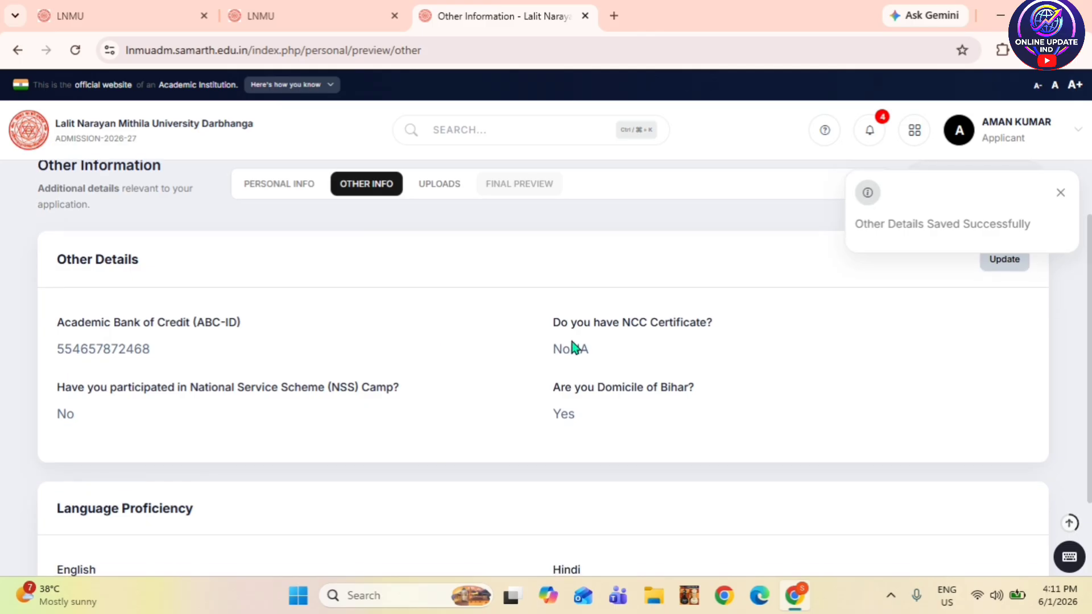
scroll(574, 347, "down", 2)
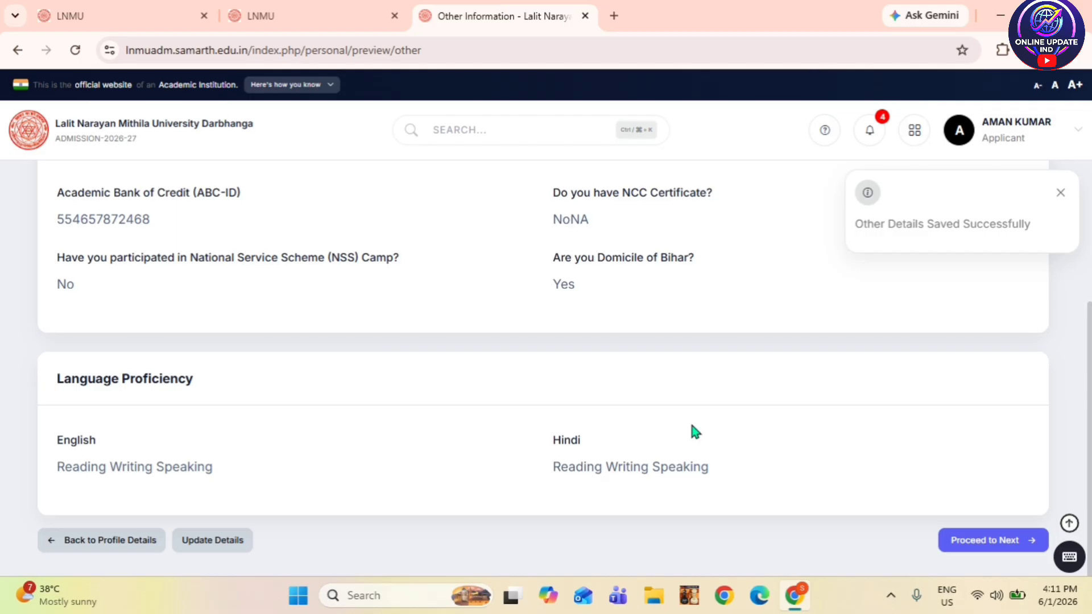
- Go to Uploads and verify photo, signature, BC undertaking, income and domicile files are attached
left_click(986, 545)
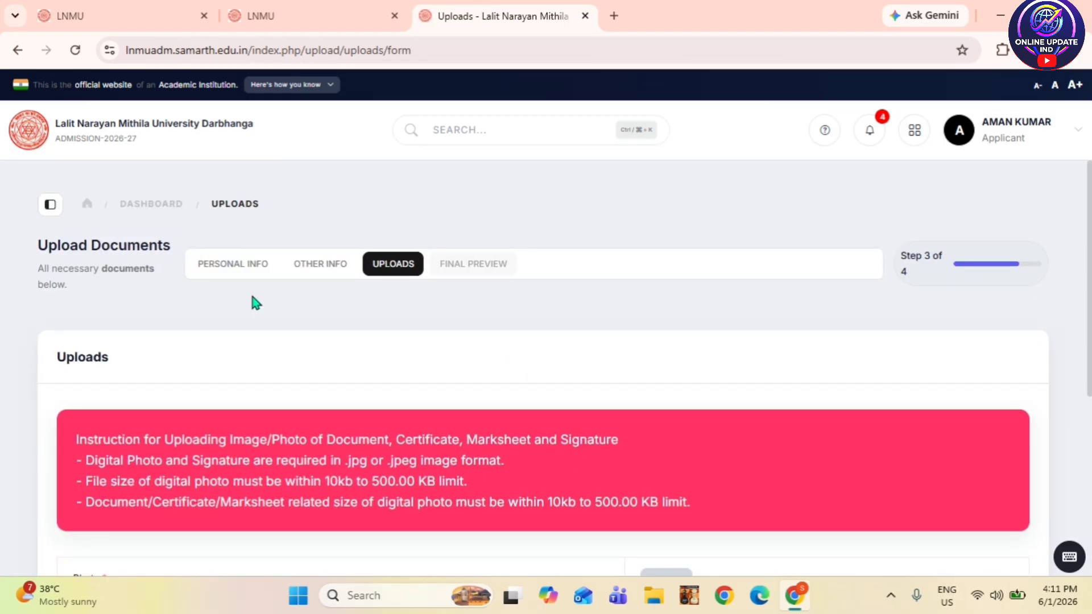
scroll(363, 316, "down", 4)
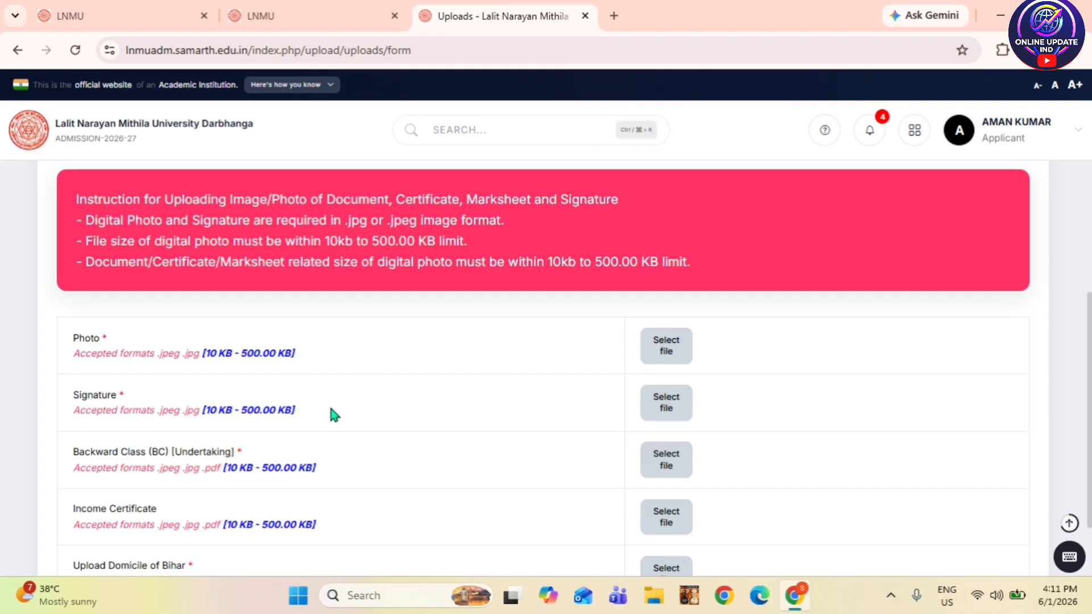
scroll(330, 415, "down", 2)
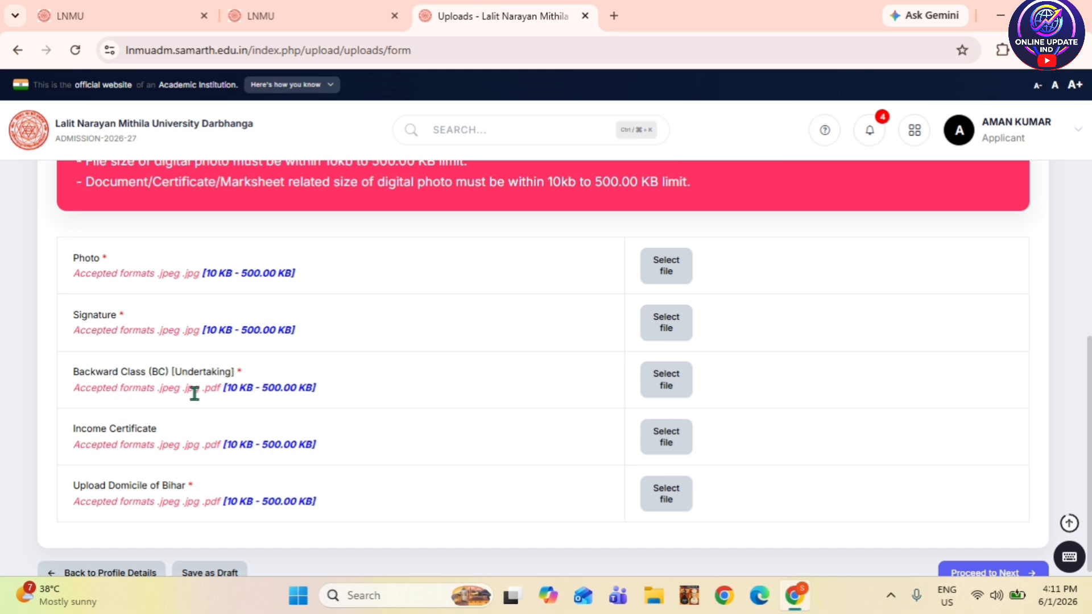
scroll(463, 402, "down", 1)
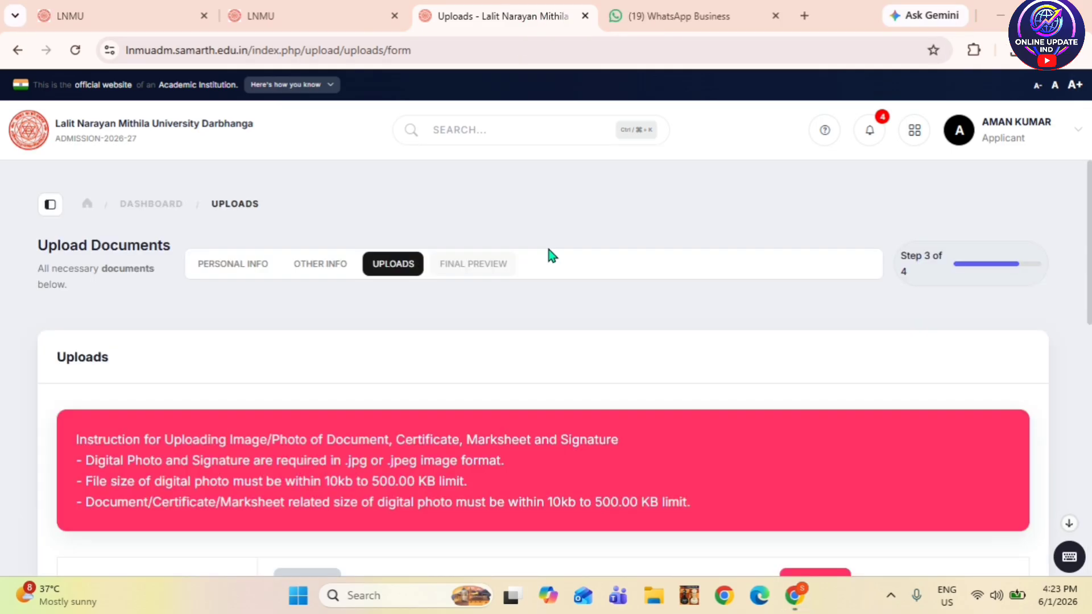
scroll(512, 285, "down", 7)
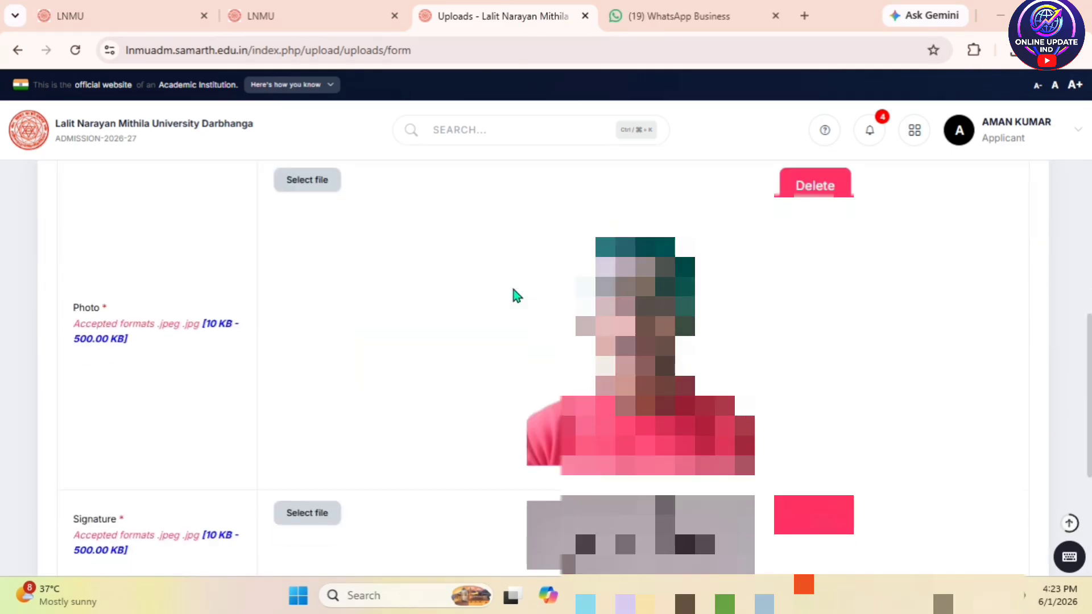
scroll(491, 372, "down", 5)
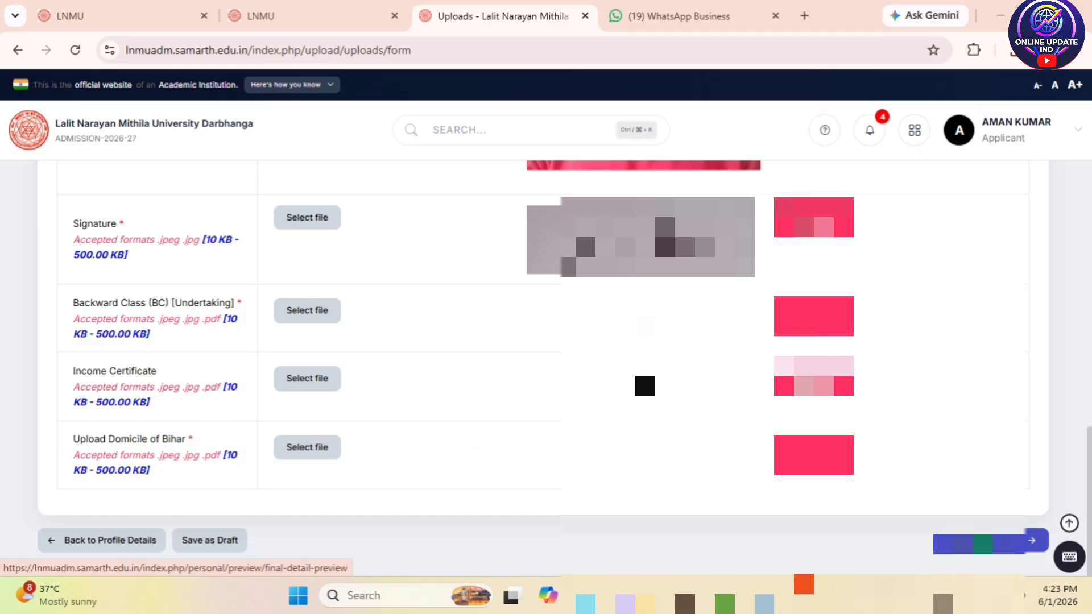
- Open the Final Preview and scroll to the Uploads section to confirm all five documents show Uploaded
left_click(1032, 540)
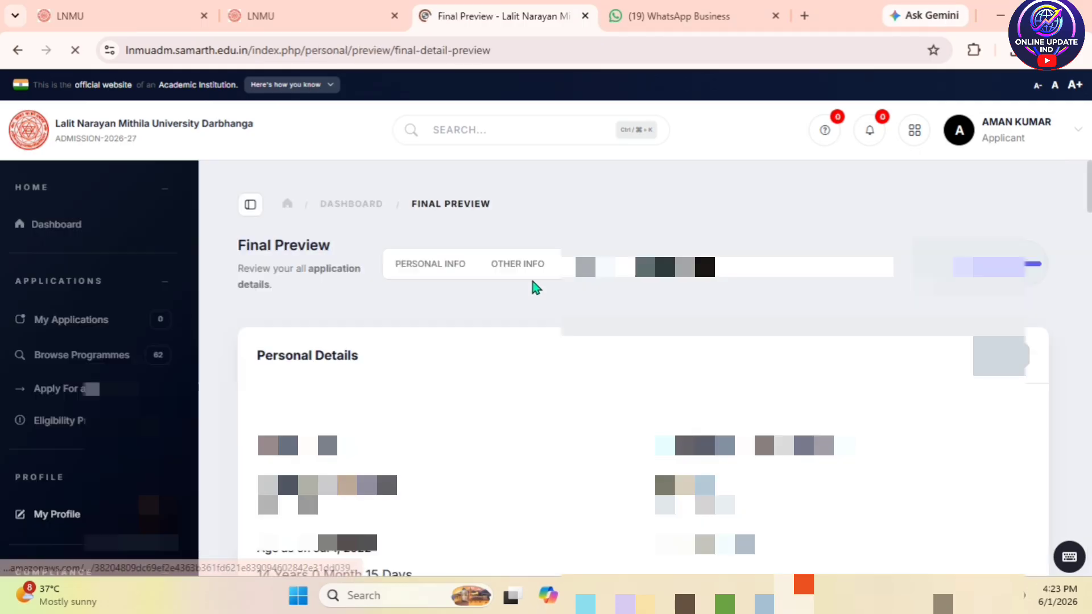
scroll(421, 336, "down", 4)
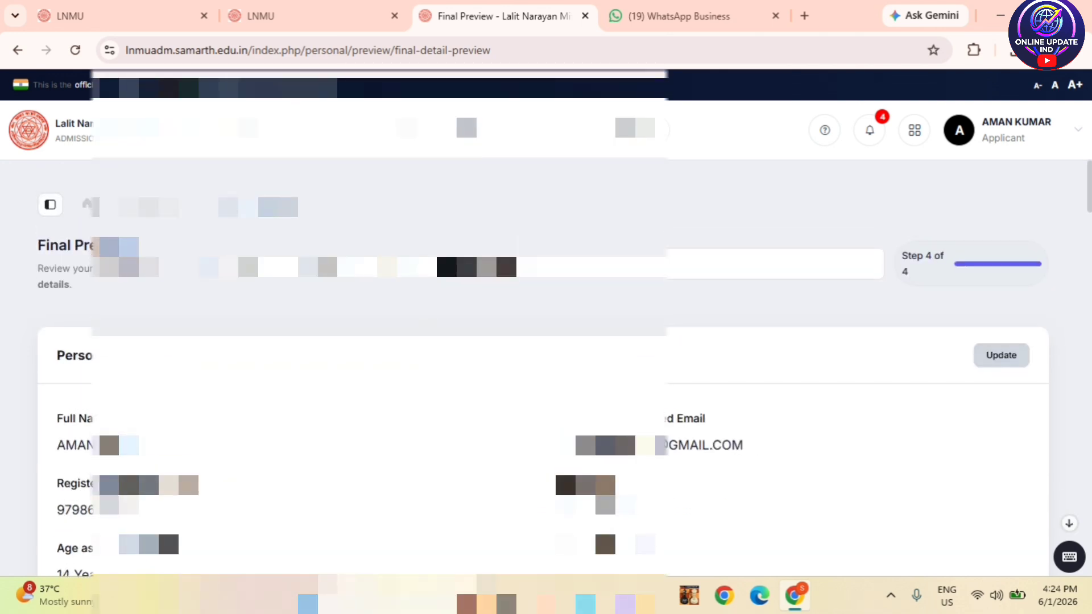
scroll(546, 342, "down", 1)
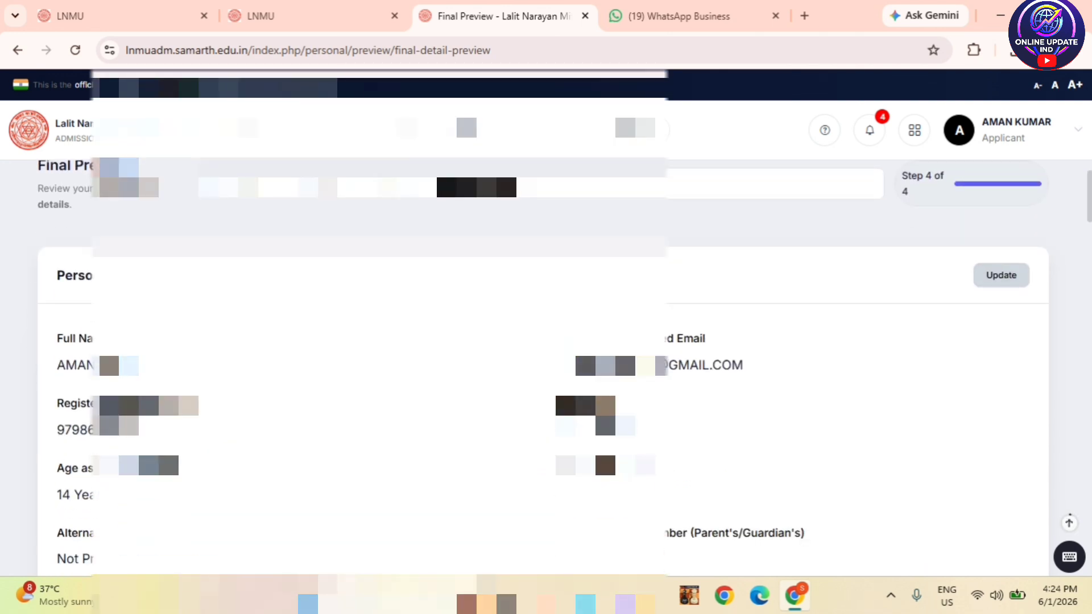
scroll(566, 479, "down", 3)
scroll(566, 479, "down", 2)
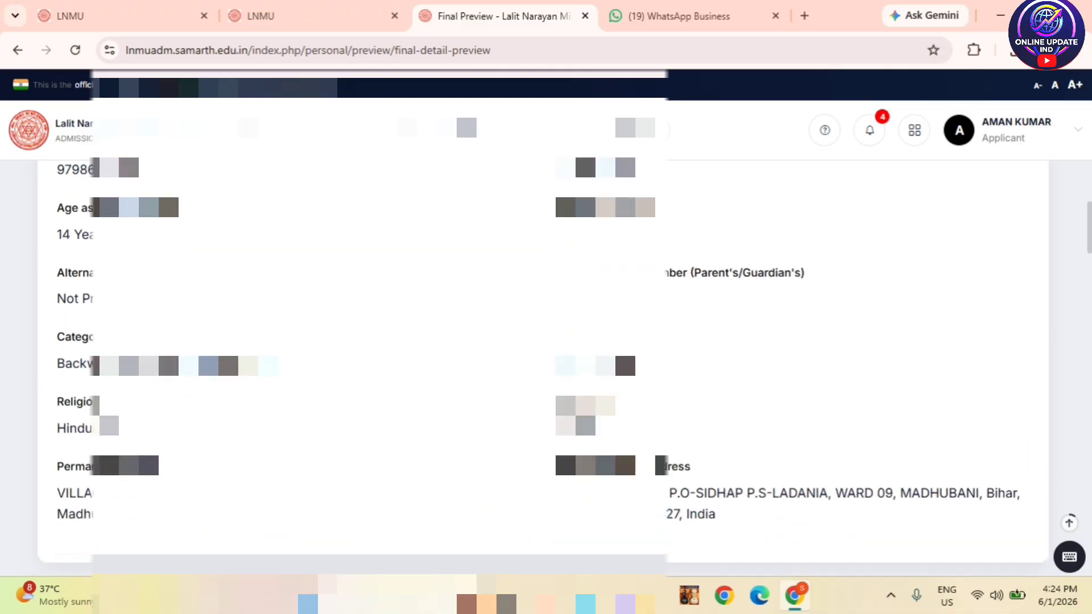
scroll(546, 341, "down", 3)
scroll(477, 294, "down", 10)
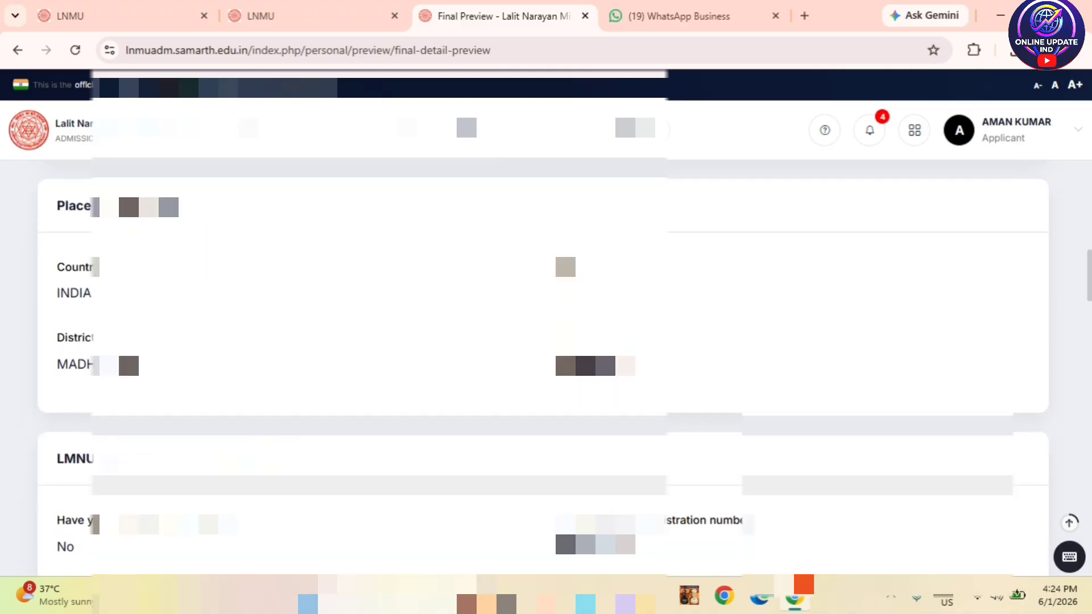
scroll(477, 295, "down", 10)
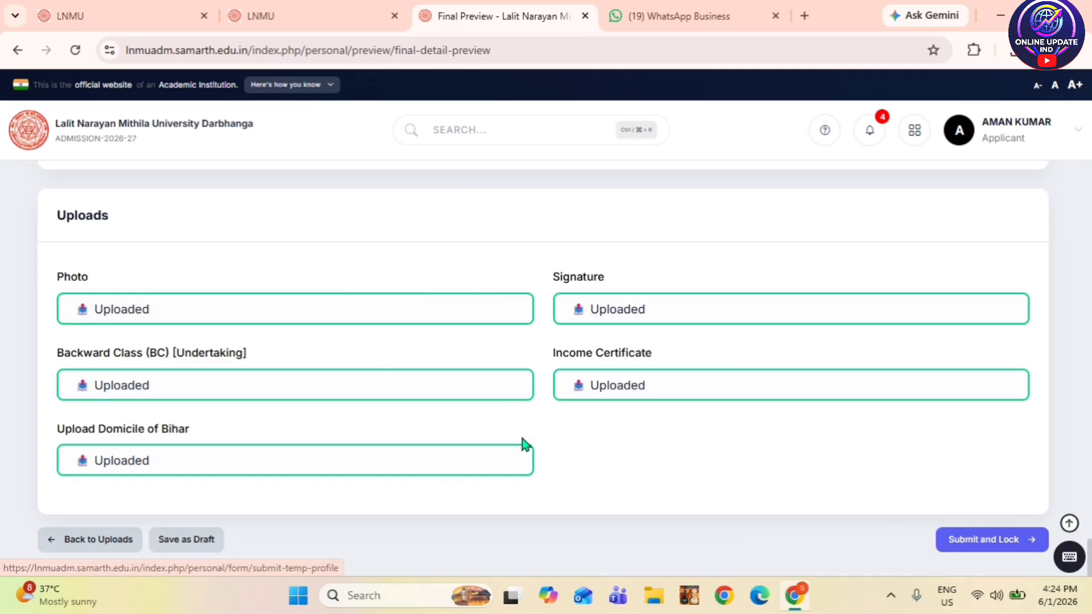
scroll(676, 419, "up", 12)
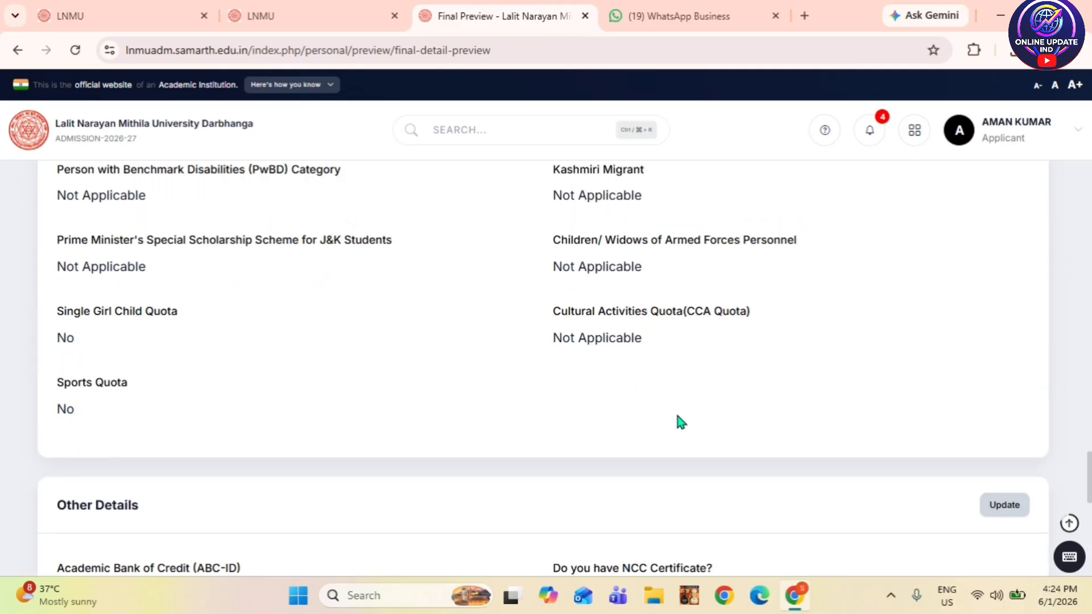
scroll(678, 414, "down", 8)
scroll(683, 421, "down", 5)
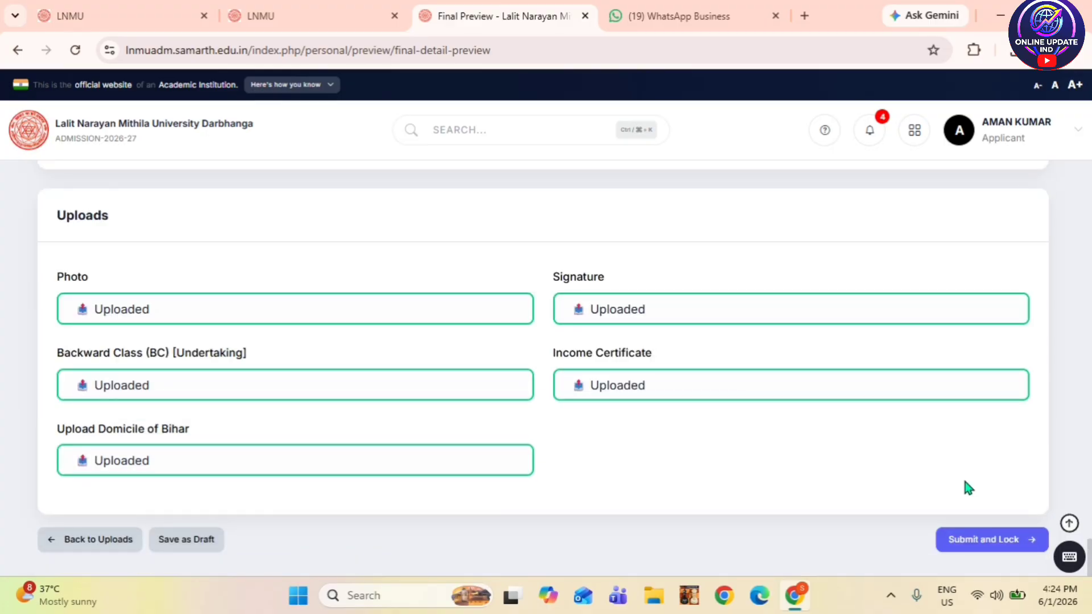
- Start Submit and Lock and tick the declaration that the profile details are correct
left_click(982, 543)
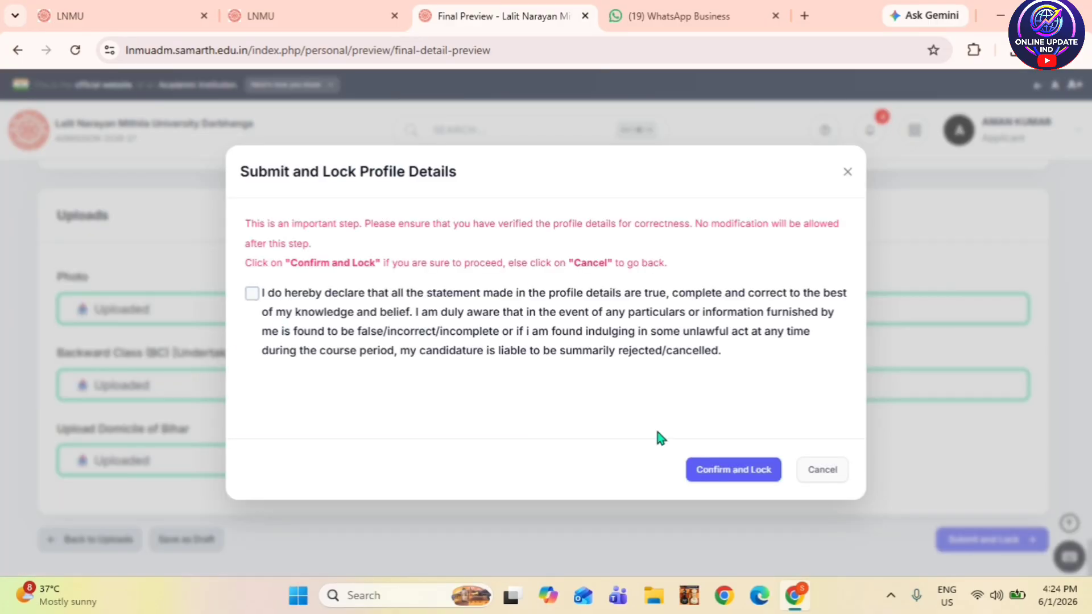
left_click(252, 295)
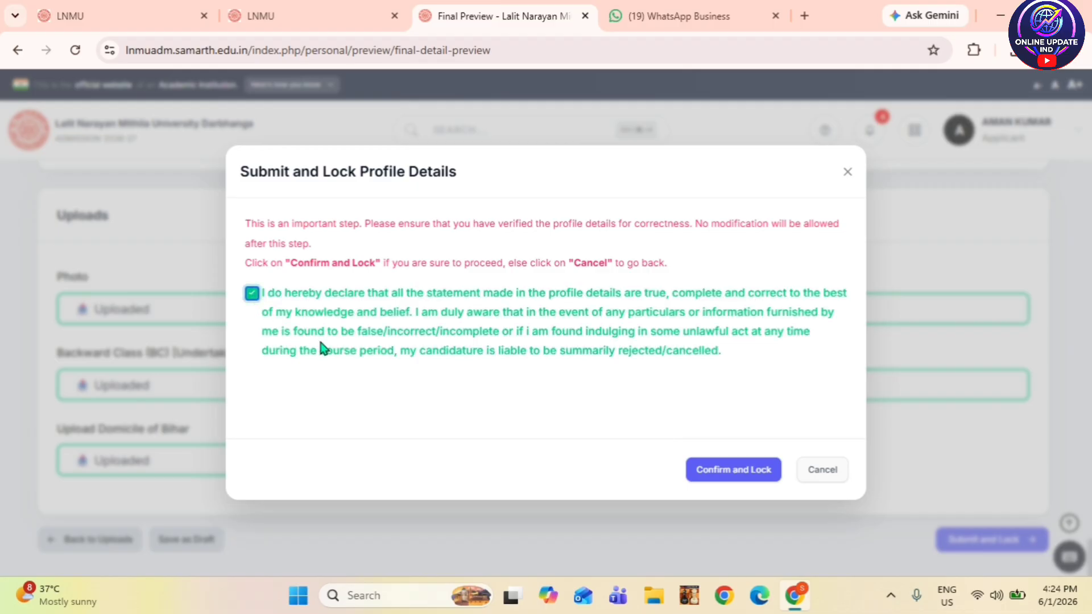
- Confirm and lock the profile, then check the Dashboard's Profile Status card shows Submitted
left_click(746, 480)
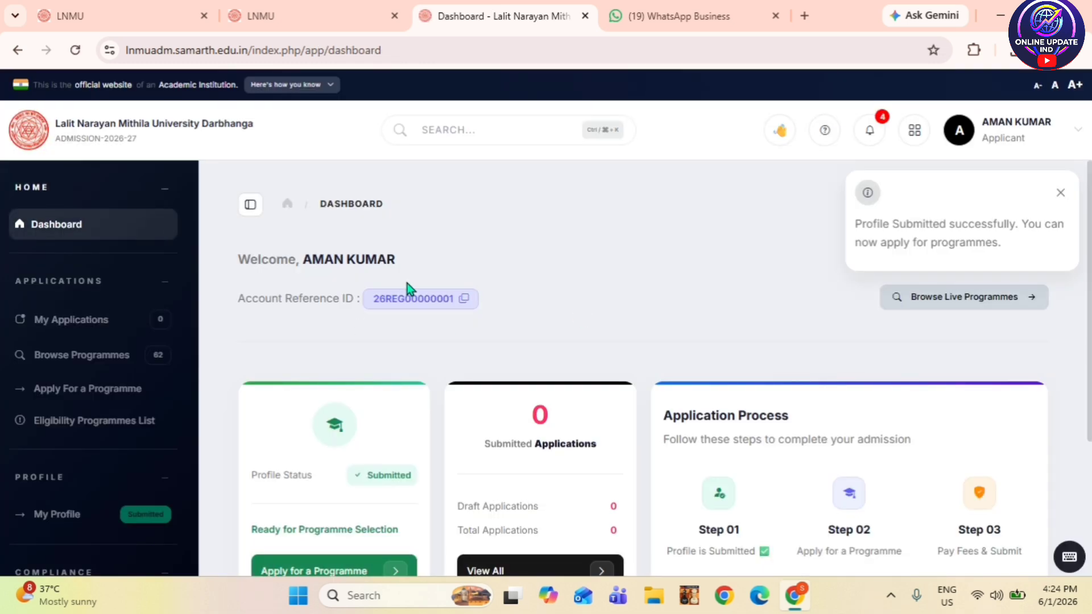
scroll(502, 336, "down", 3)
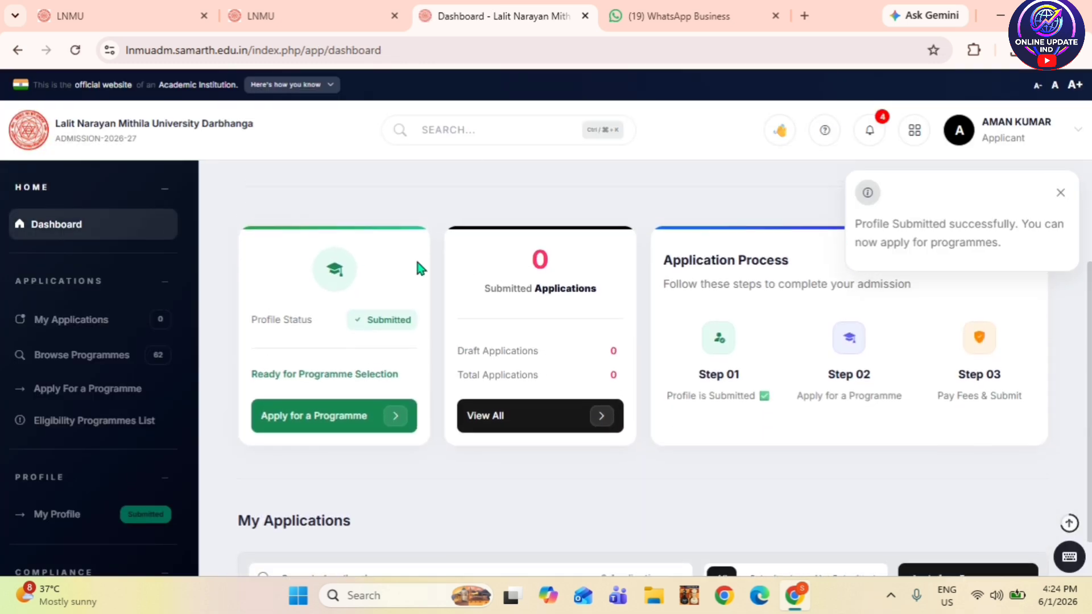
scroll(415, 262, "up", 3)
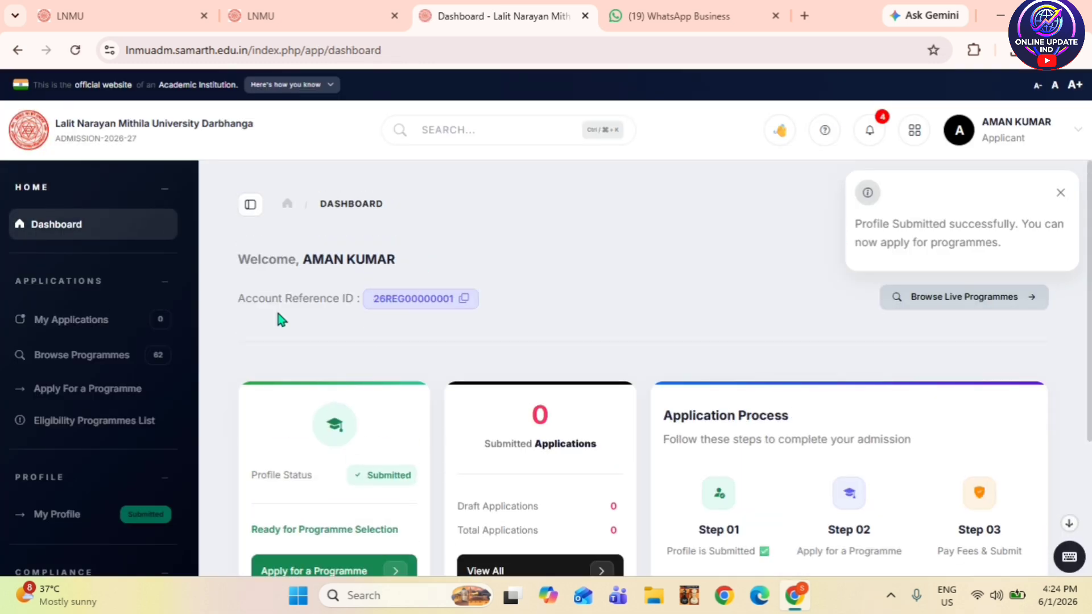
scroll(512, 327, "down", 2)
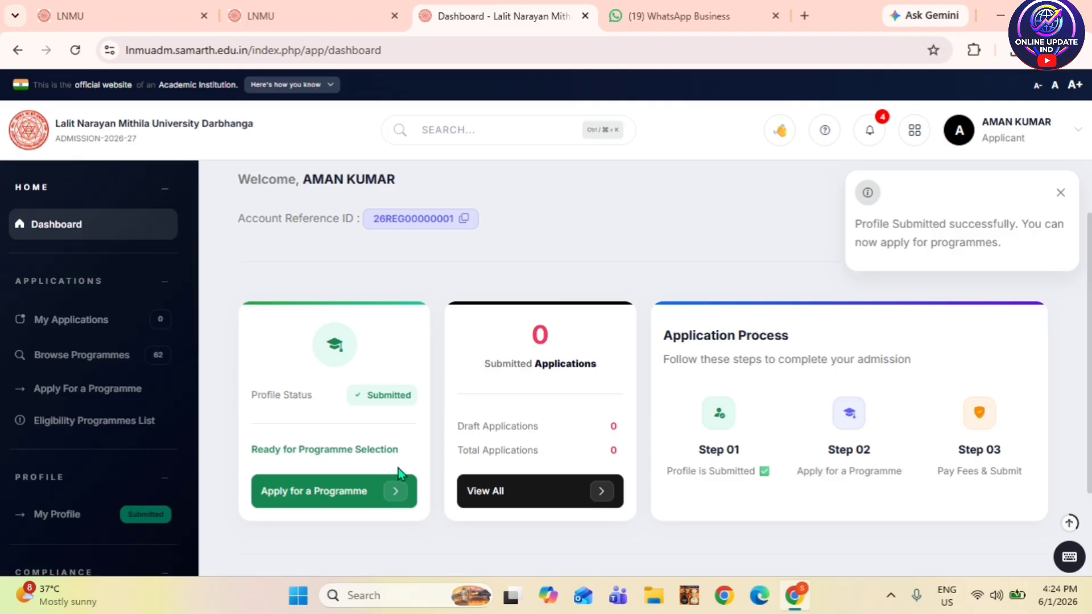
- Start a new programme application under the undergraduate Bachelor category
left_click(388, 496)
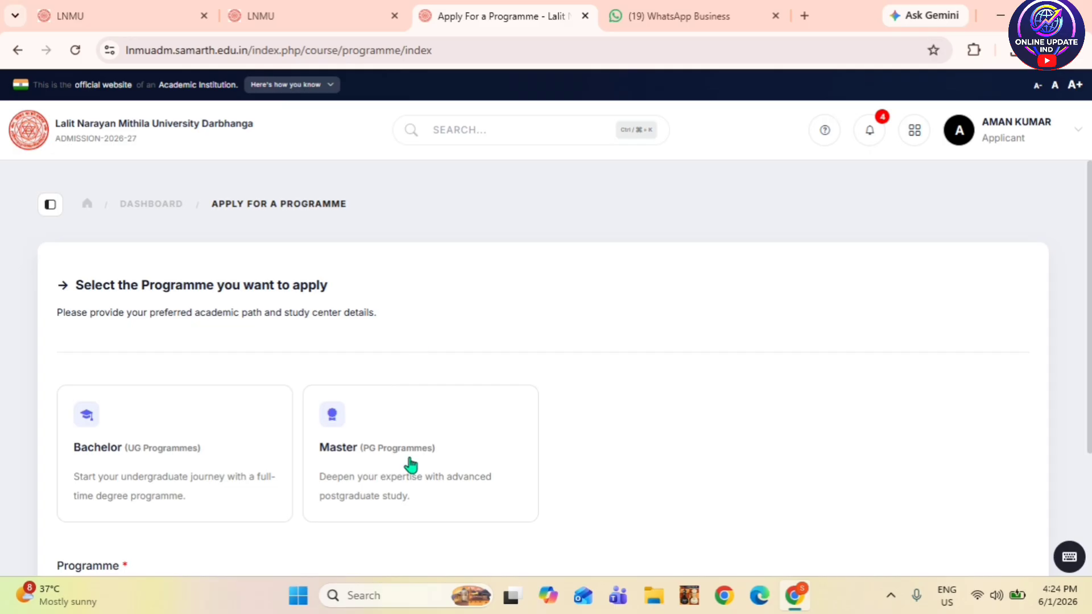
scroll(399, 461, "down", 1)
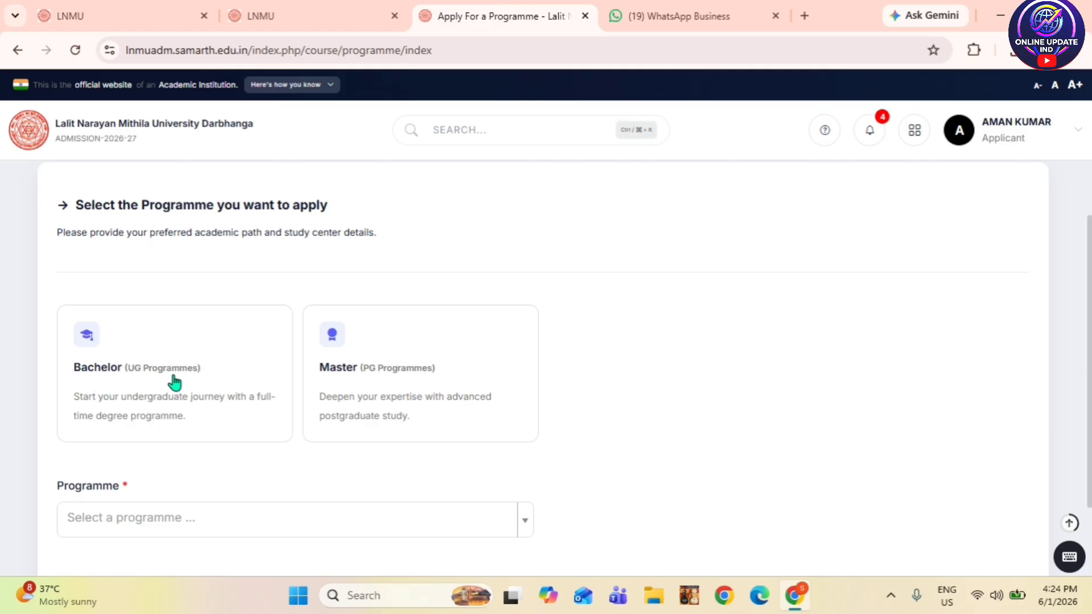
left_click(218, 387)
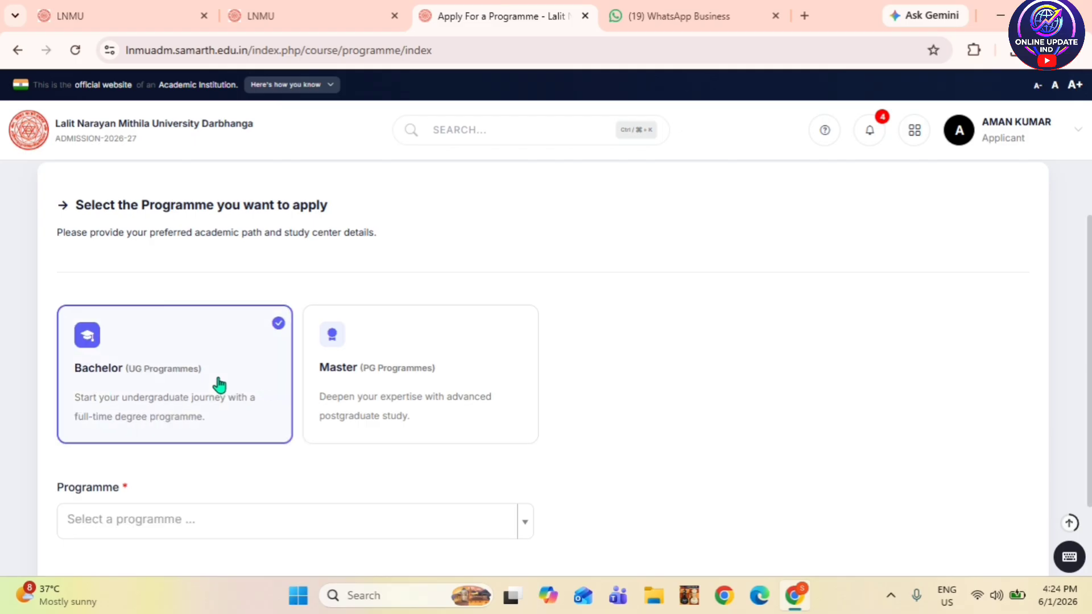
scroll(227, 370, "down", 2)
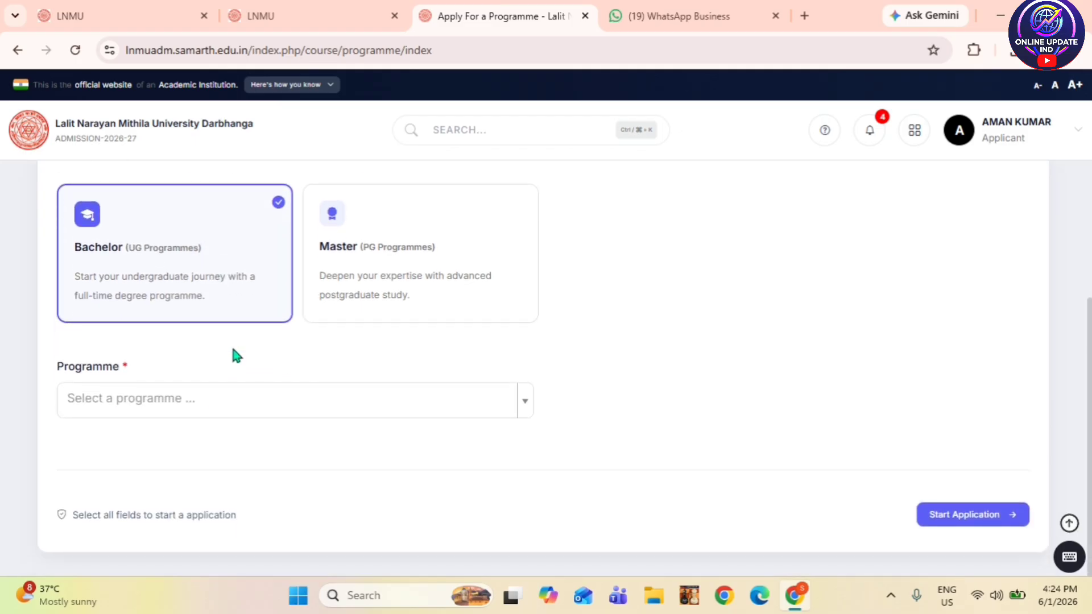
- Select Bachelor of Science (Physics) from the Programme list
left_click(210, 401)
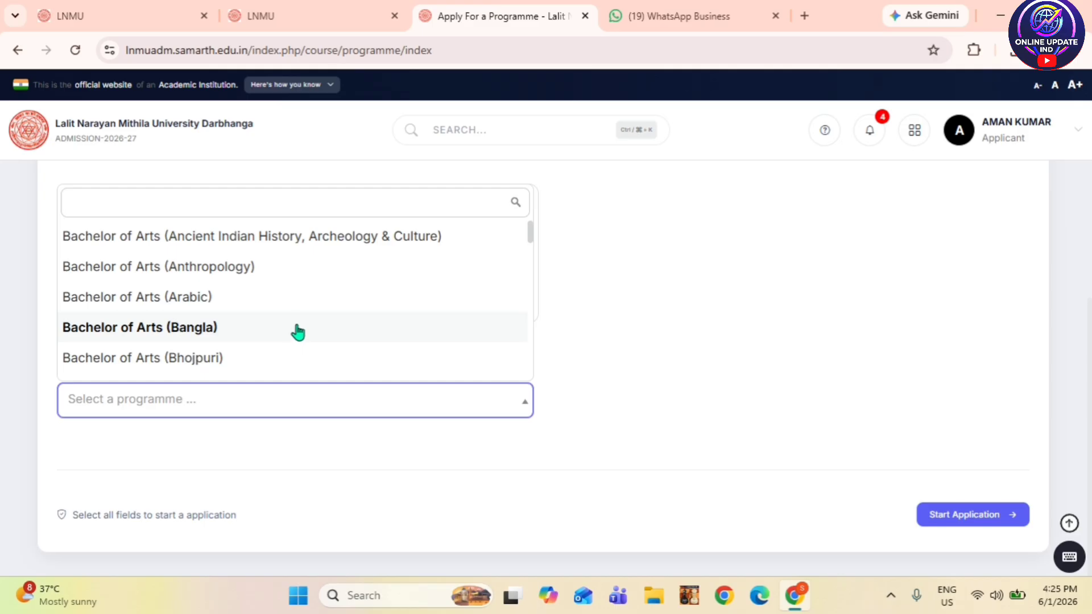
scroll(297, 332, "down", 3)
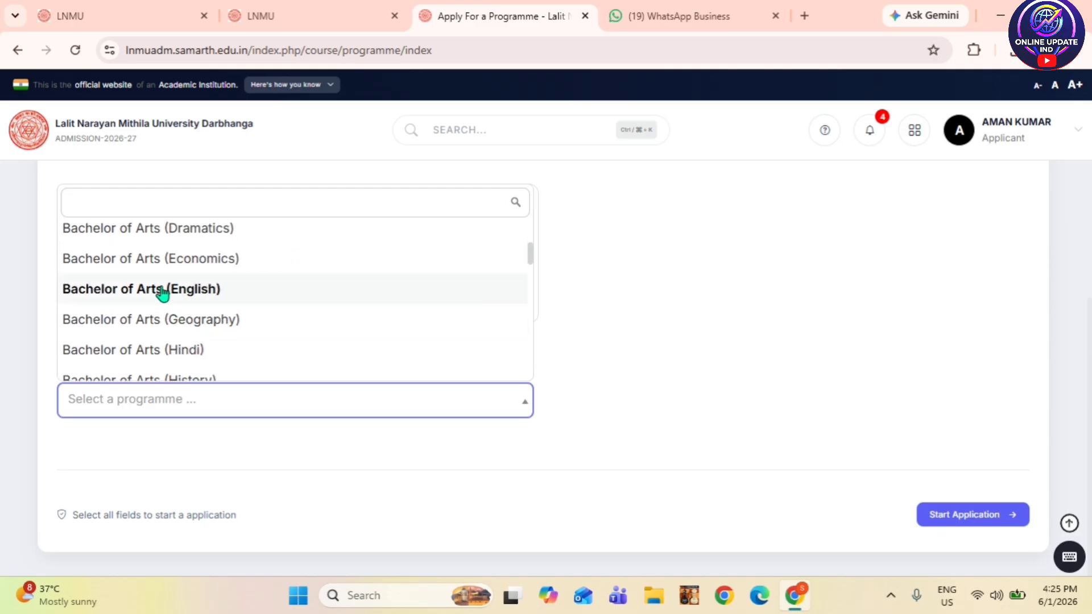
scroll(242, 339, "down", 2)
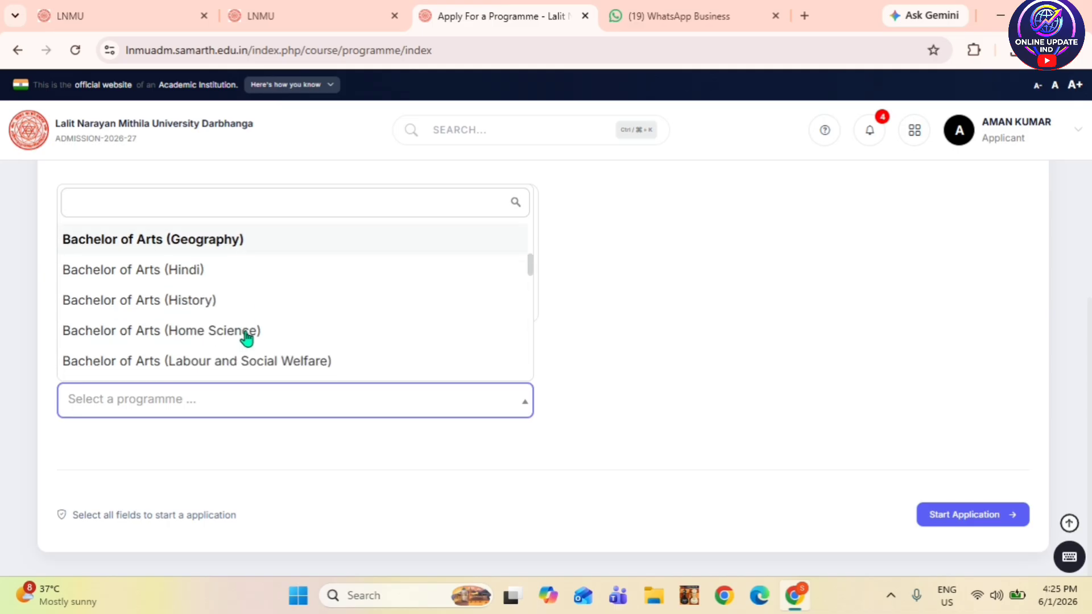
scroll(246, 338, "down", 4)
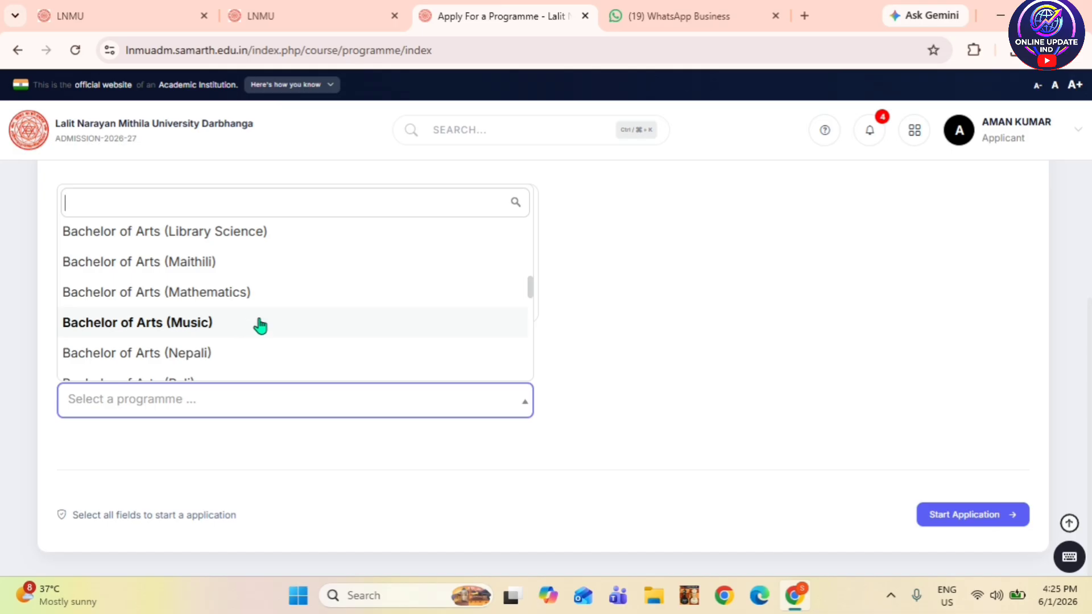
scroll(263, 317, "down", 5)
scroll(265, 314, "down", 5)
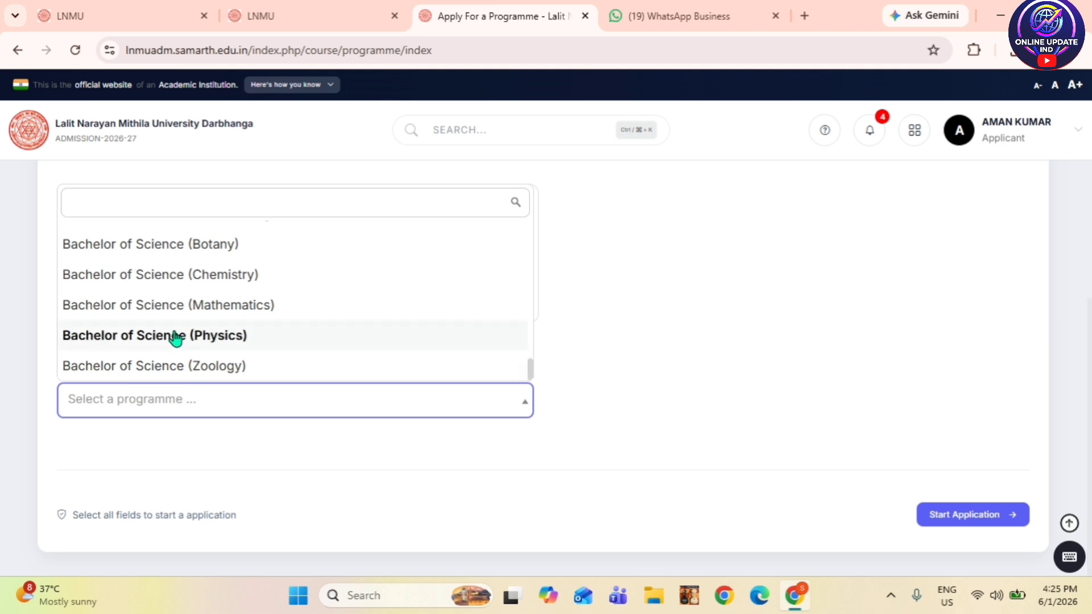
left_click(113, 341)
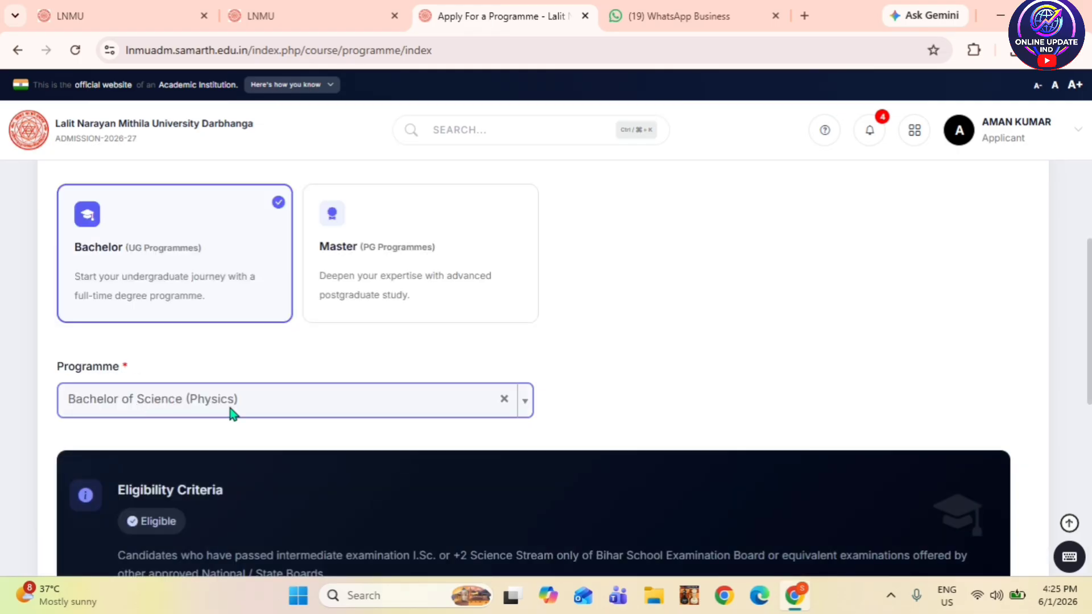
- Change the programme to Bachelor of Arts (Geography), now marked Eligible
left_click(154, 398)
scroll(165, 336, "up", 5)
scroll(174, 300, "up", 5)
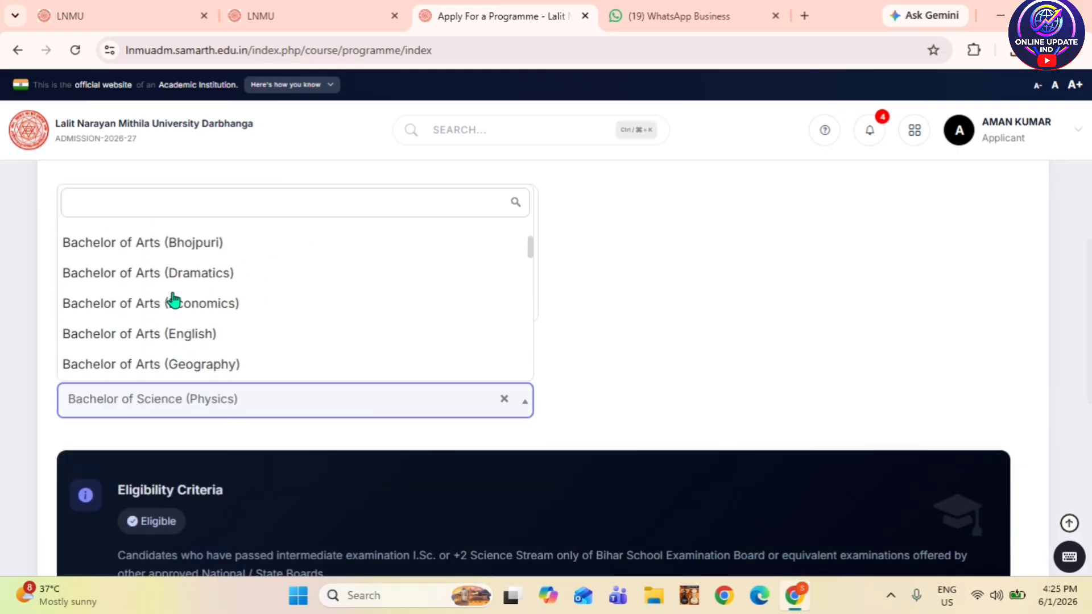
scroll(185, 273, "up", 2)
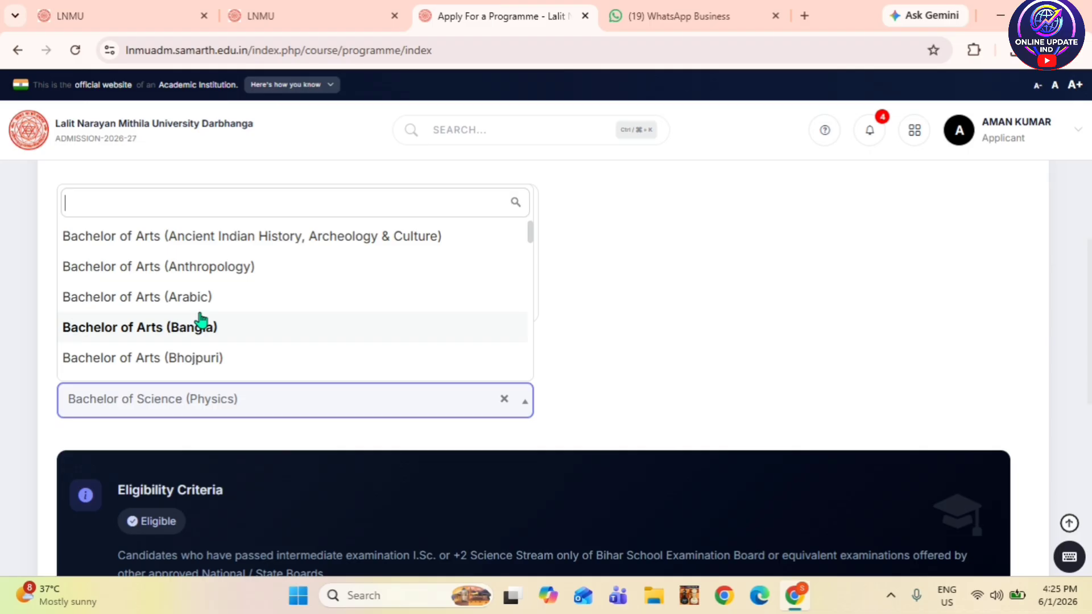
scroll(201, 321, "down", 3)
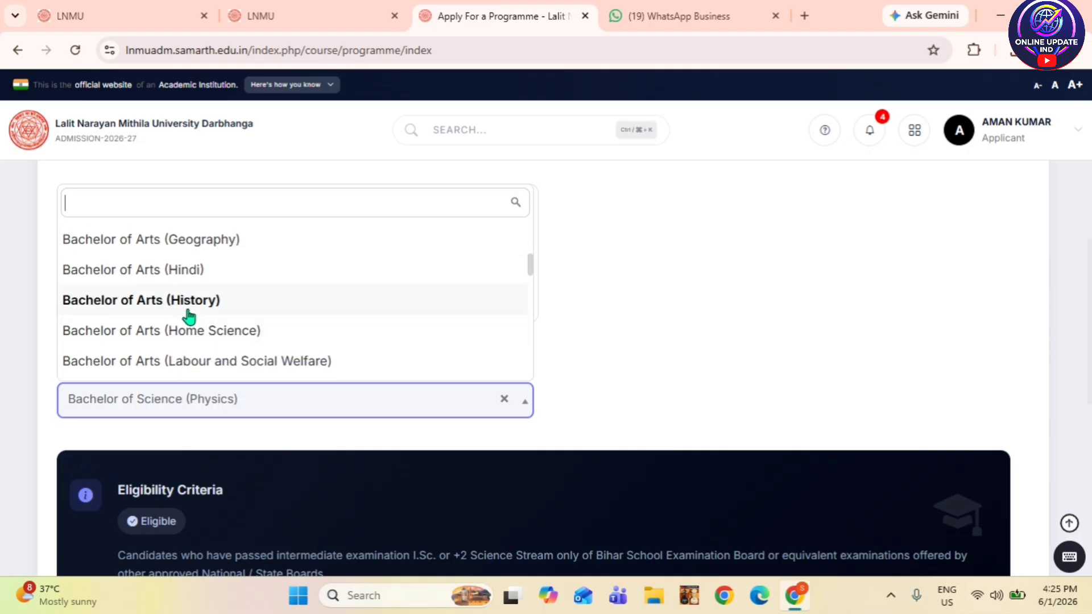
left_click(200, 250)
scroll(385, 341, "down", 5)
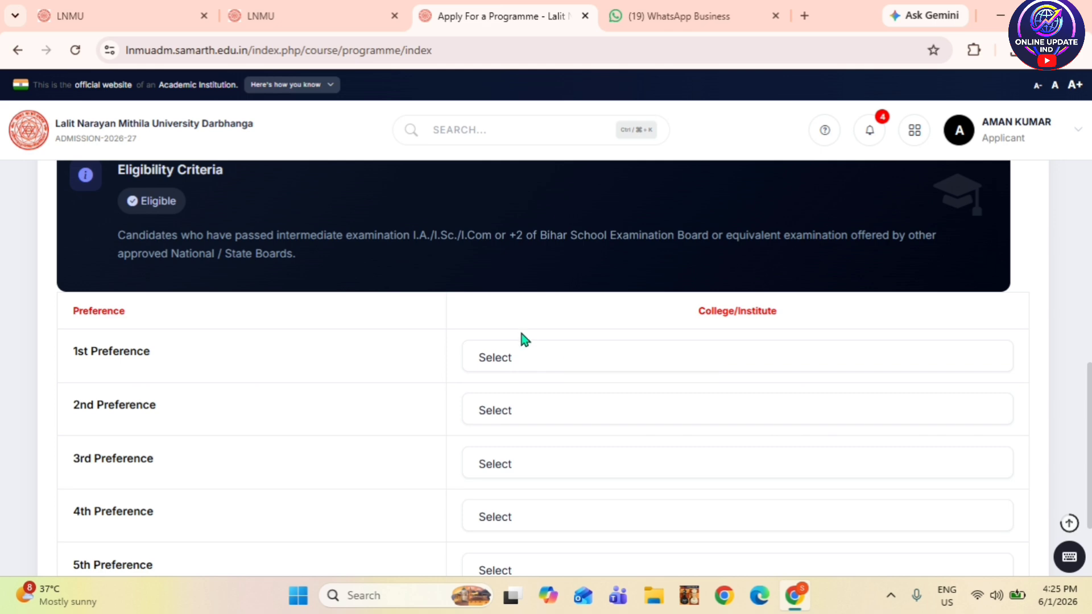
- Set the 1st and 2nd college preferences to R C S College and Maharani Kalyani College
scroll(524, 364, "down", 2)
left_click(588, 270)
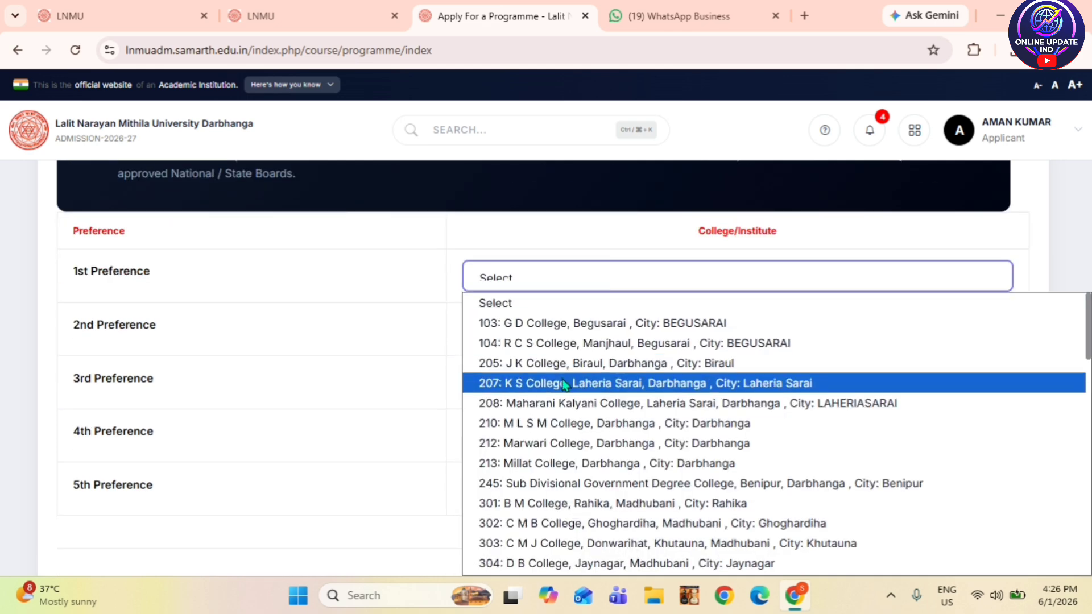
scroll(563, 397, "down", 12)
scroll(565, 402, "up", 12)
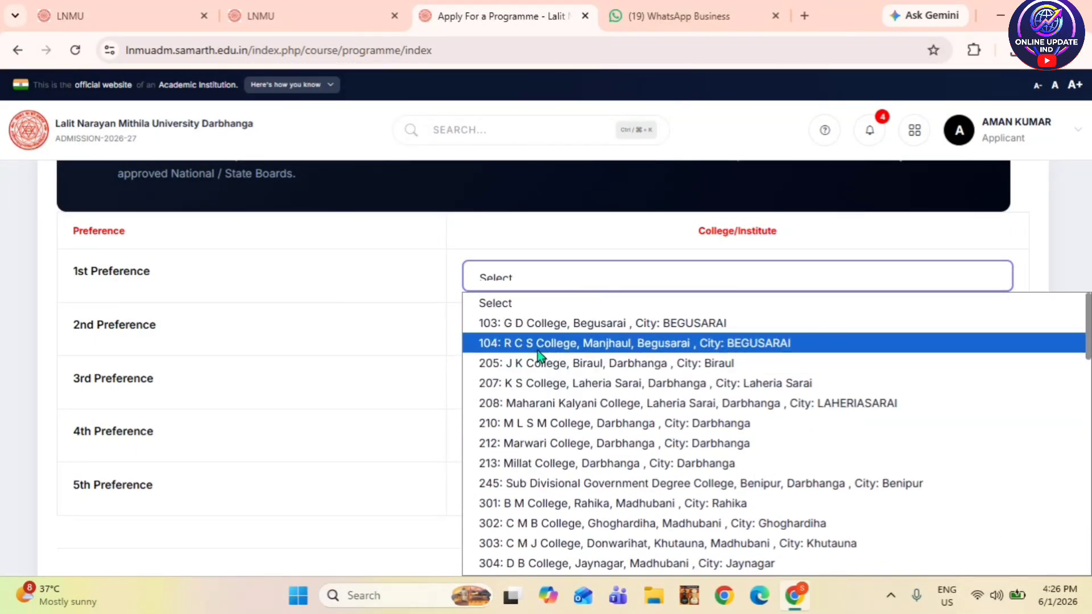
left_click(538, 347)
left_click(539, 340)
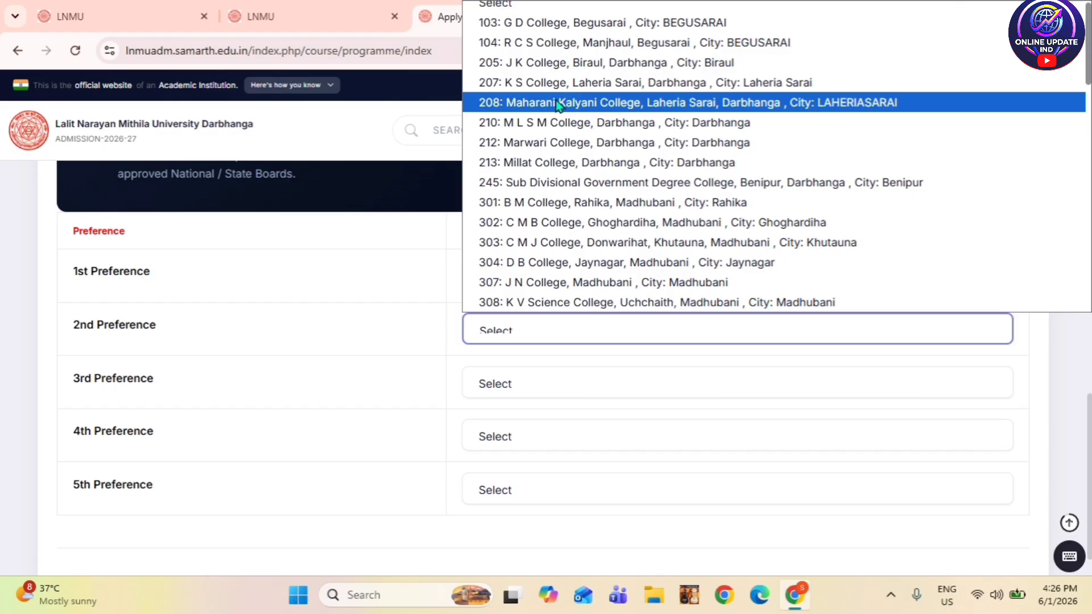
left_click(558, 104)
scroll(550, 455, "down", 2)
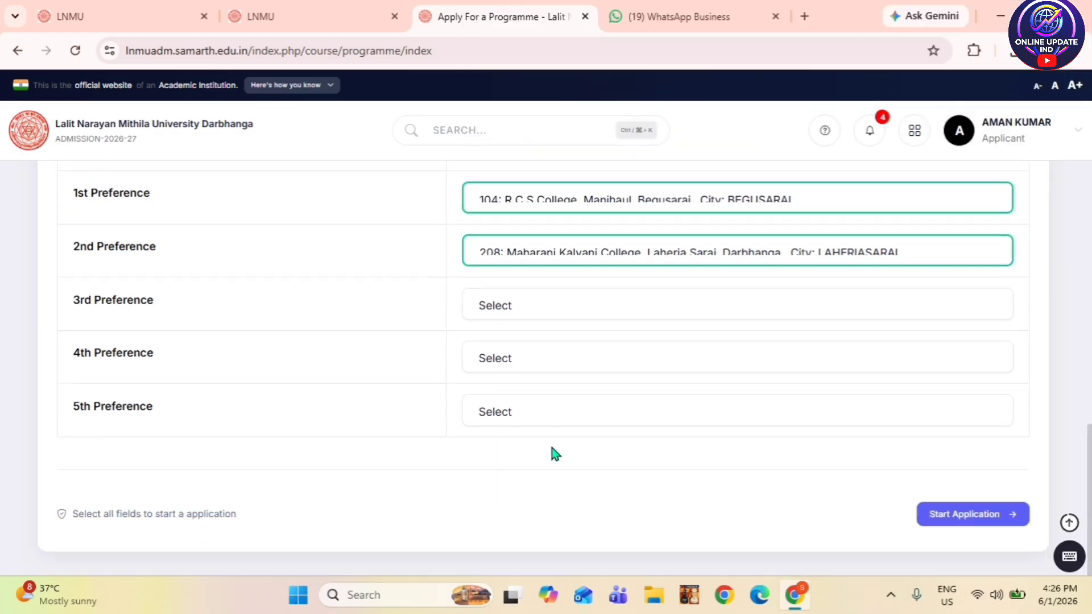
- Choose Sub Divisional Government Degree, C M B and C M J Colleges as 3rd–5th preferences, then start the application
left_click(564, 312)
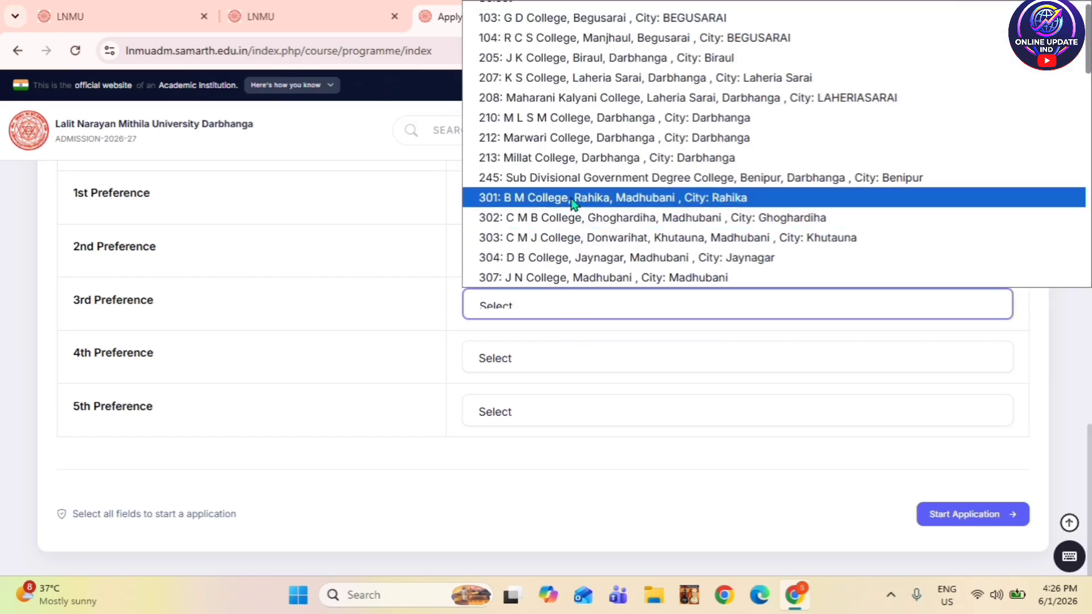
left_click(572, 188)
left_click(550, 353)
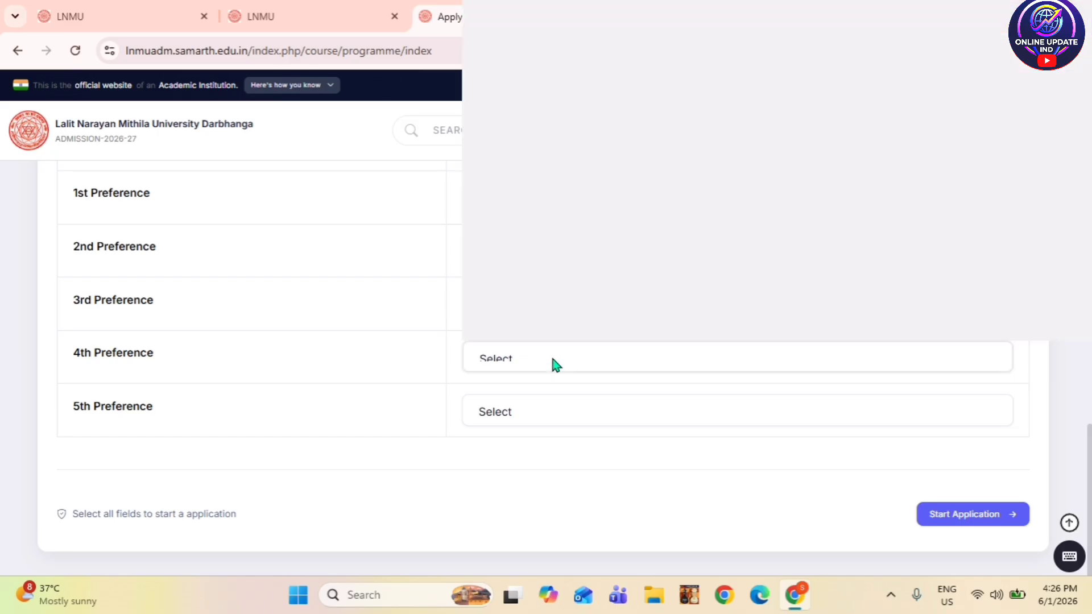
left_click(559, 230)
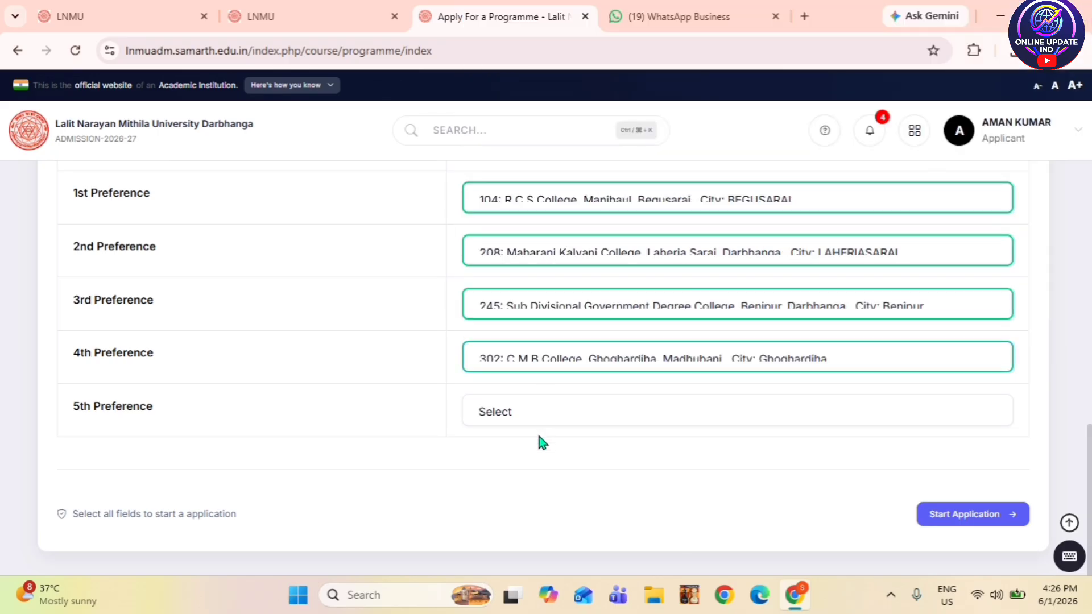
left_click(538, 413)
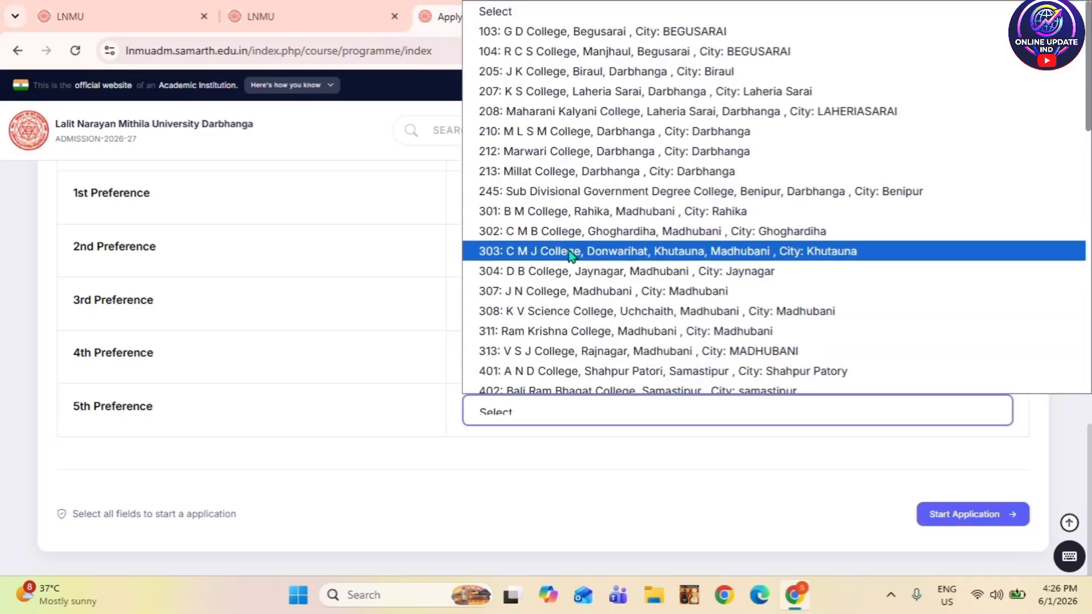
left_click(570, 251)
scroll(843, 426, "up", 4)
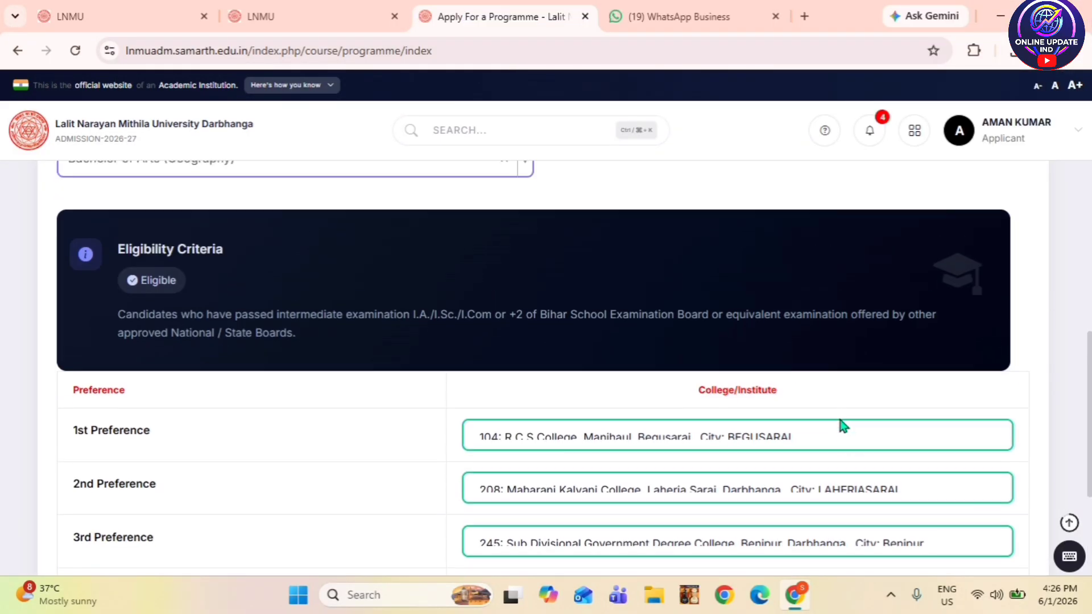
scroll(842, 400, "down", 4)
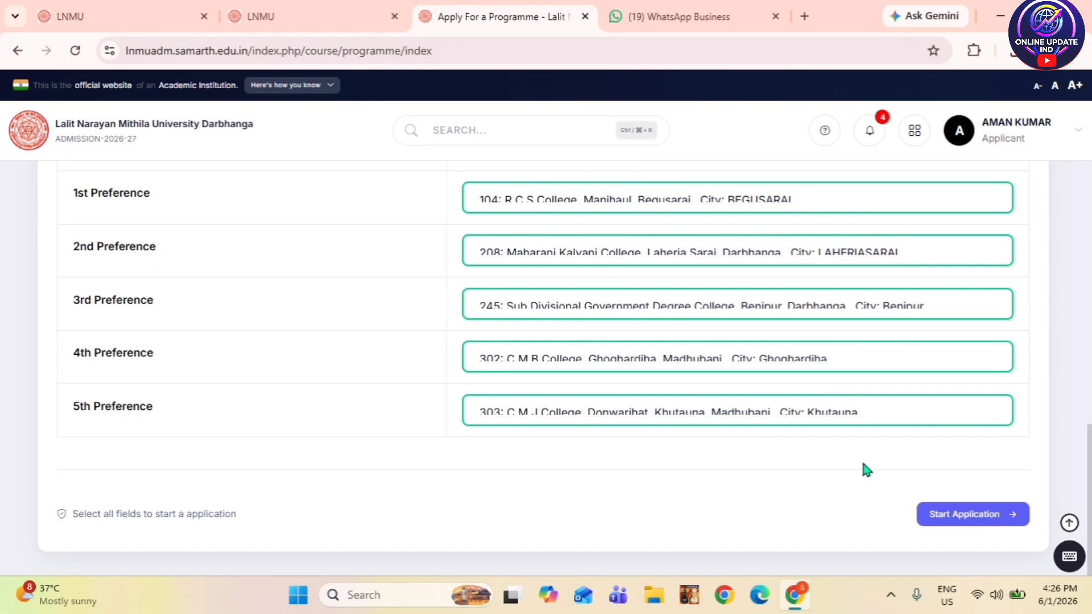
left_click(954, 517)
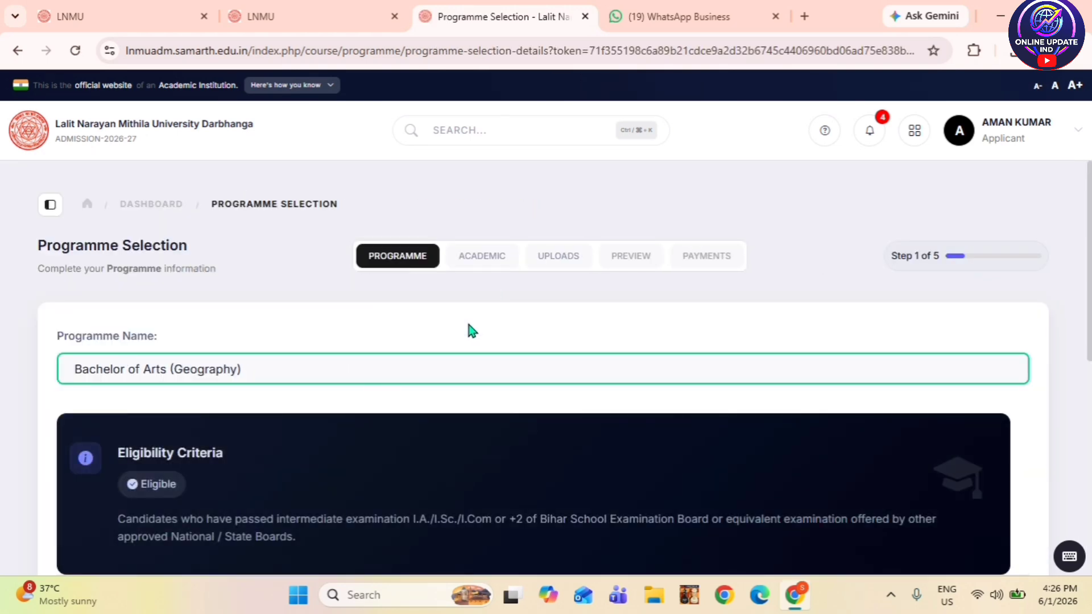
- Resume the application from Programme Selection to reach Academic Details, step 2 of 5
scroll(380, 371, "down", 5)
scroll(383, 380, "down", 3)
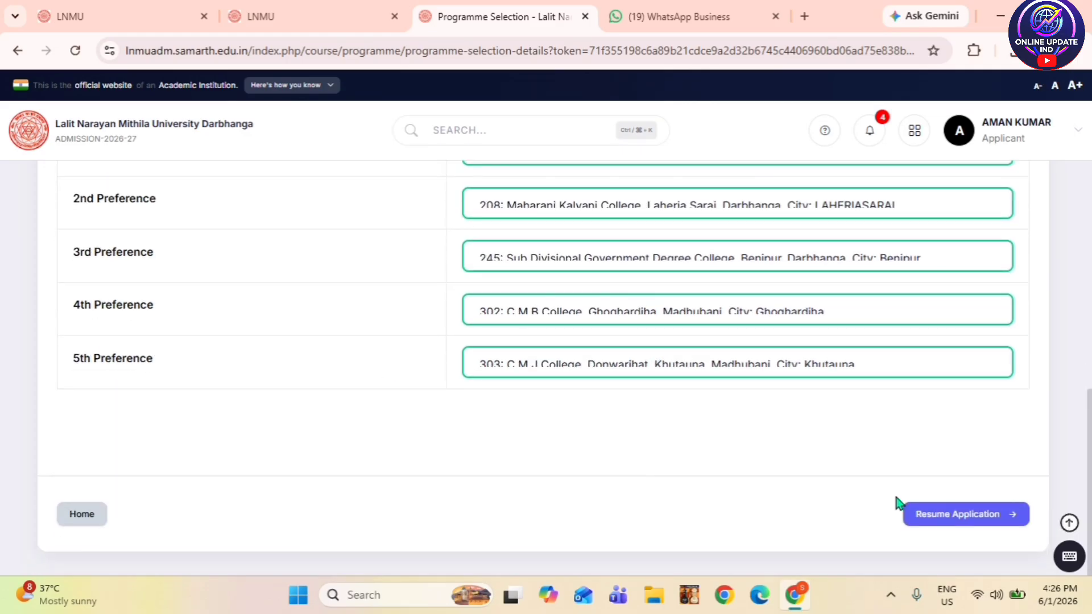
left_click(955, 520)
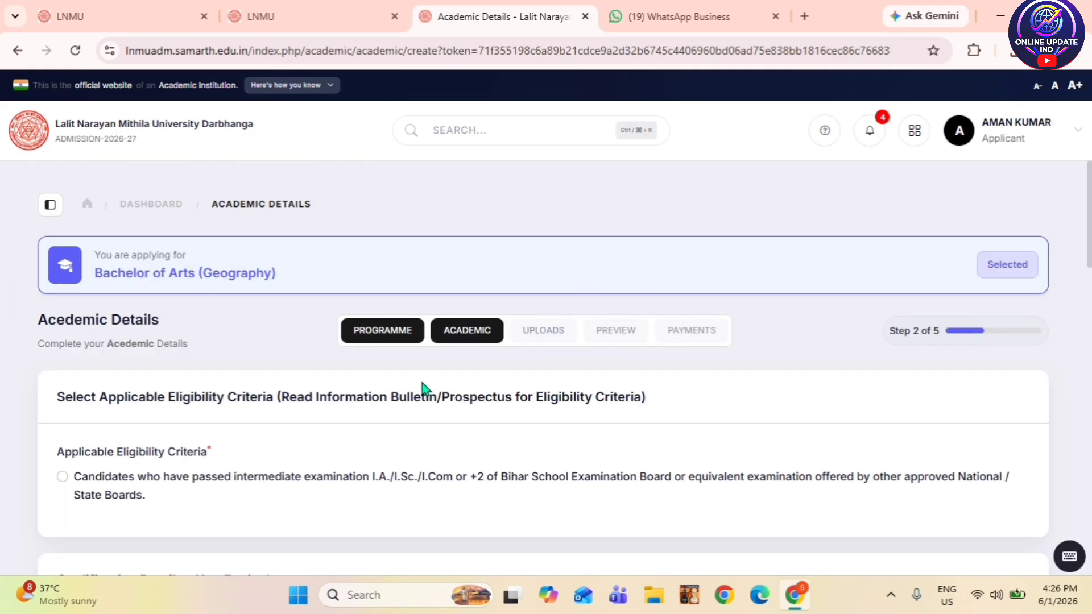
- Scroll through the Class X details (2016, 75%, 1st division, bseb patna board) down to Class XII
scroll(422, 389, "down", 5)
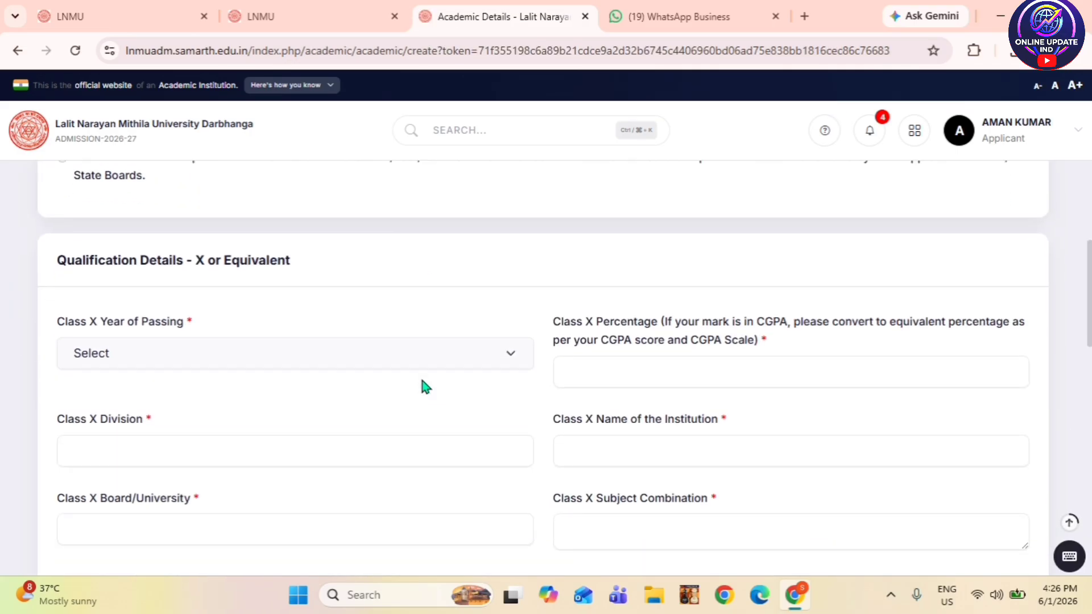
scroll(425, 387, "up", 4)
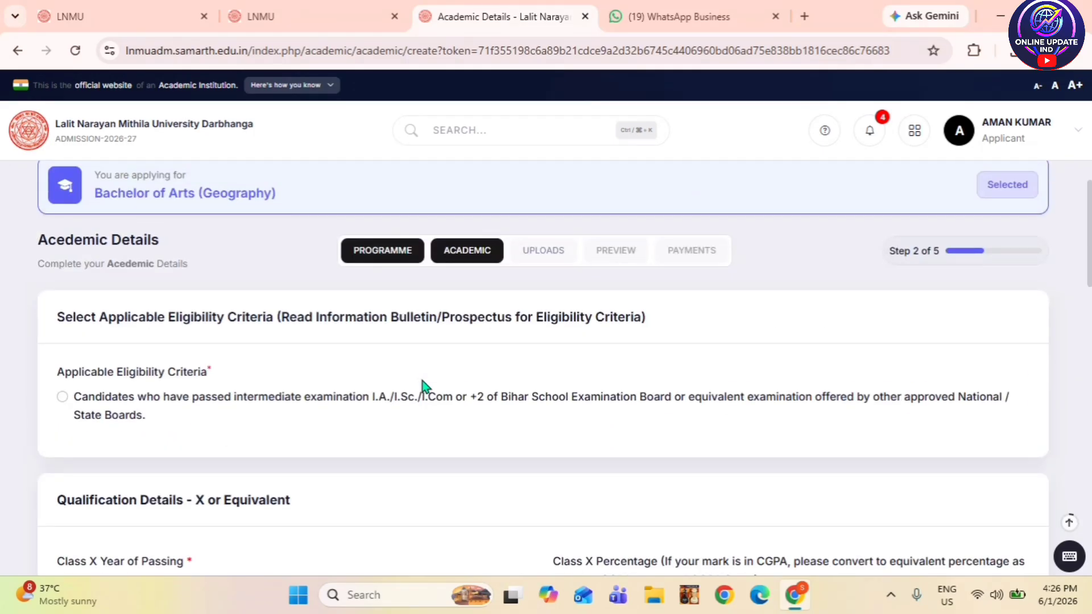
scroll(425, 387, "up", 2)
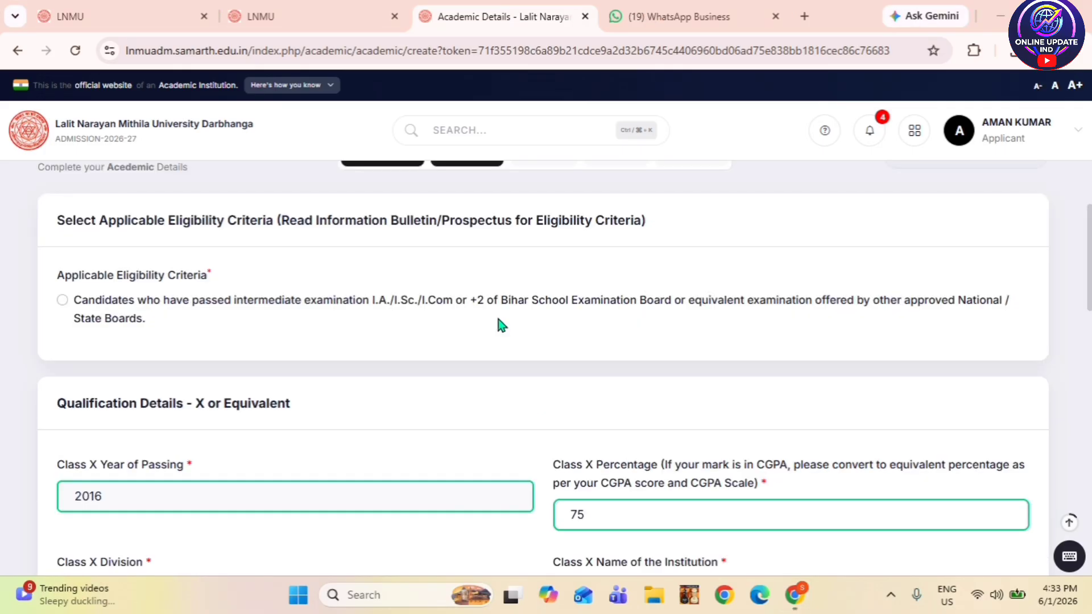
scroll(499, 328, "down", 1)
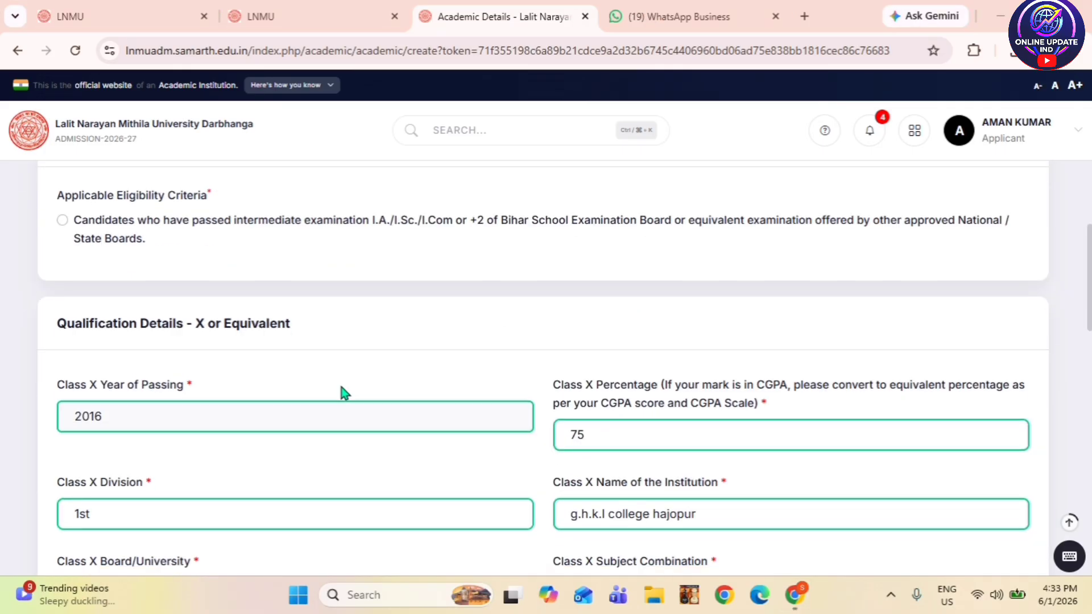
scroll(341, 389, "down", 1)
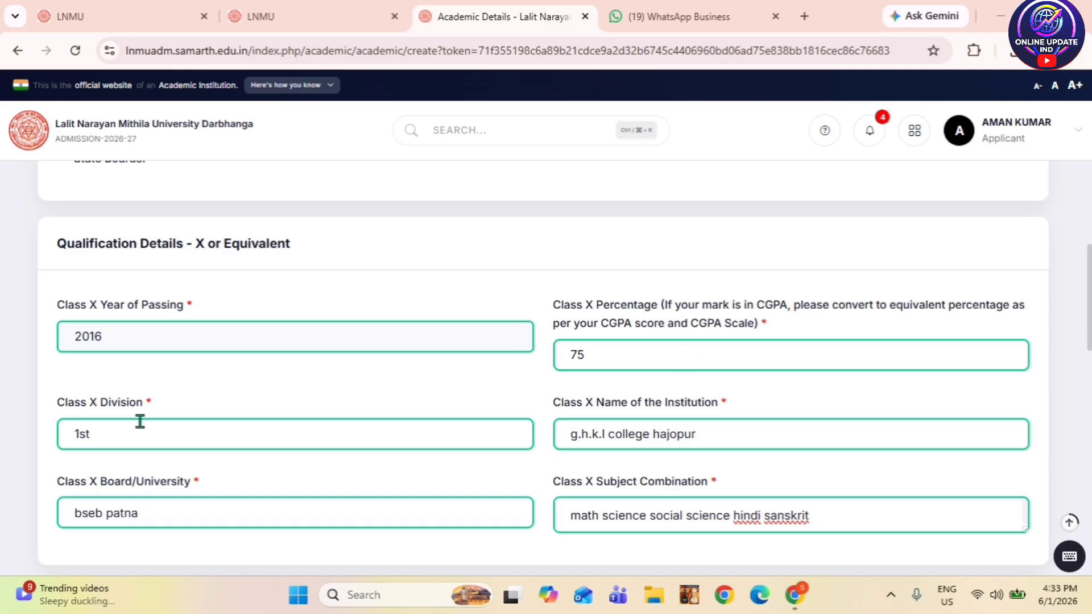
scroll(139, 419, "down", 1)
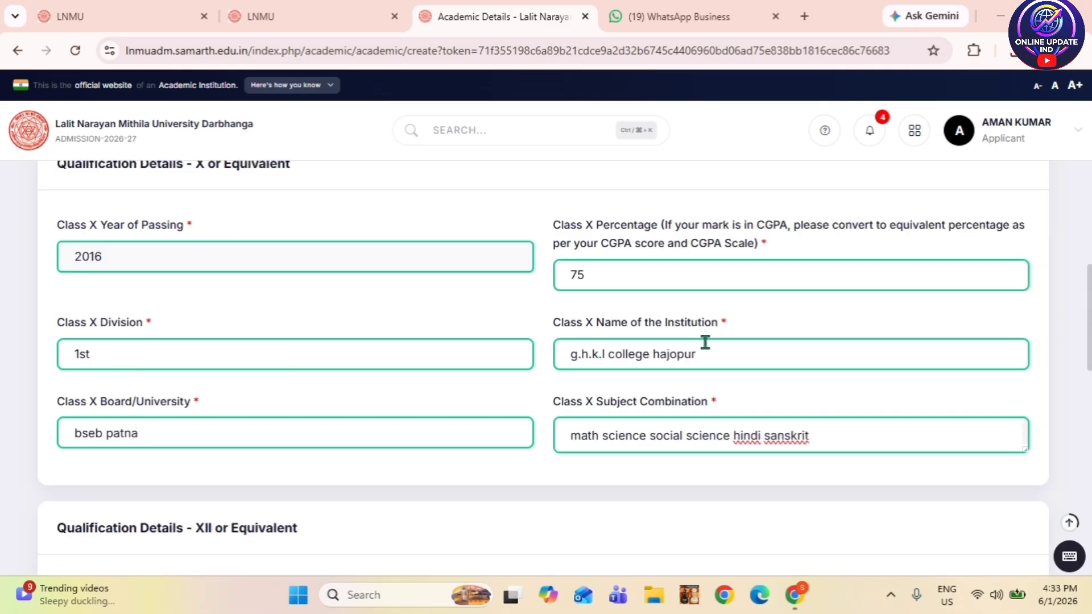
scroll(711, 359, "down", 1)
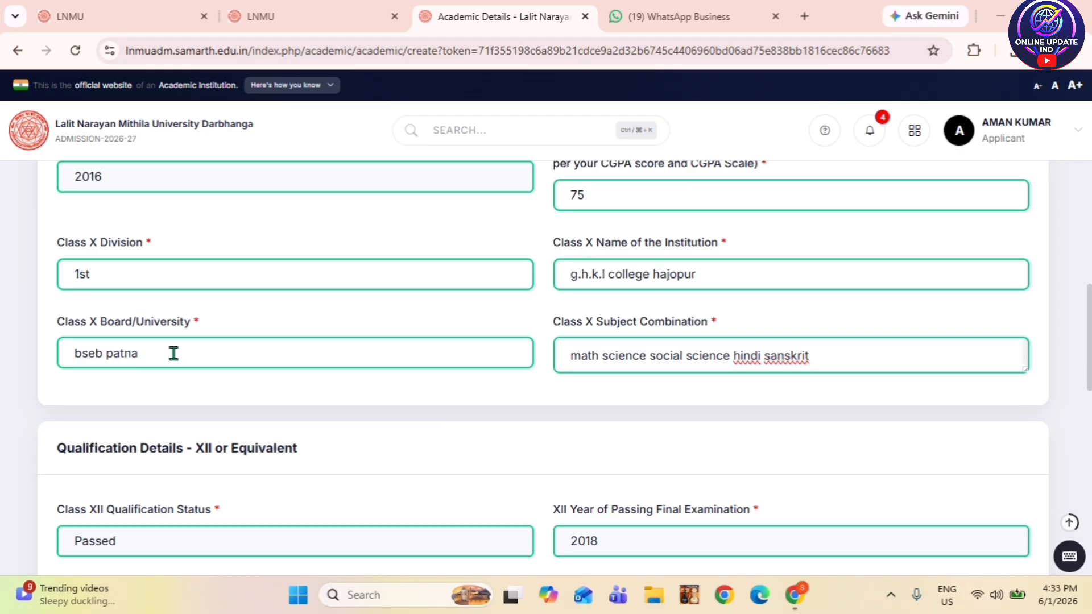
scroll(131, 360, "down", 1)
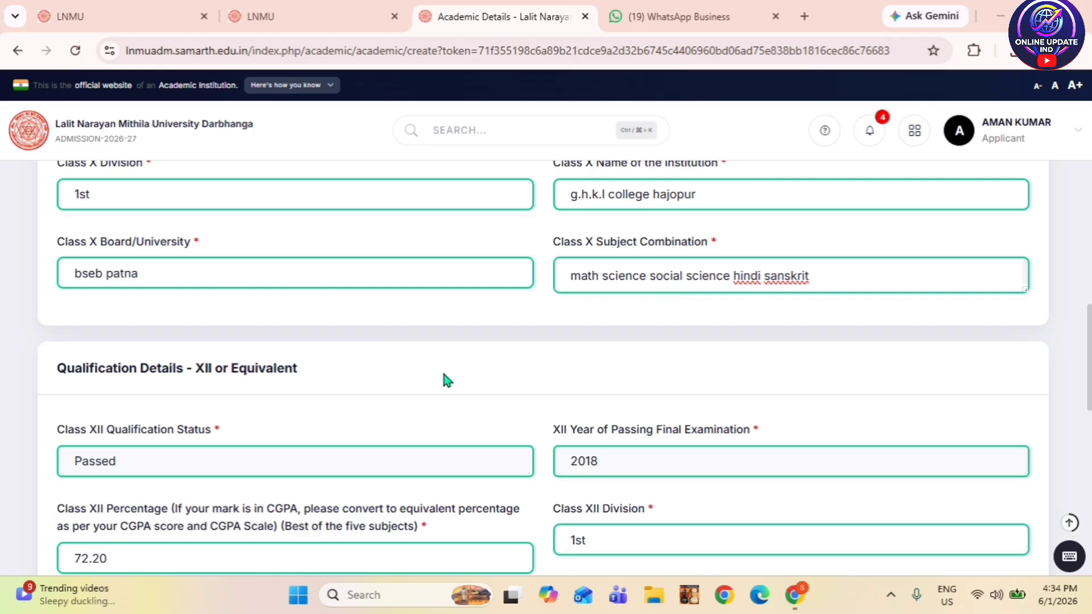
- Scroll through the five-subject Class XII score card entries to the bottom of the Academic Details form
scroll(444, 377, "down", 1)
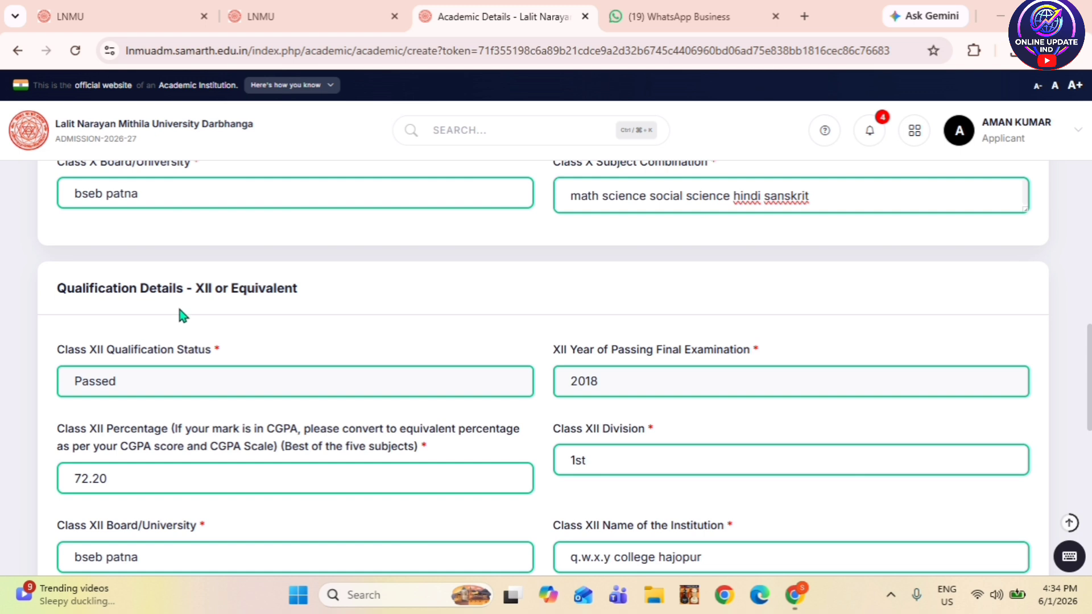
scroll(262, 317, "down", 1)
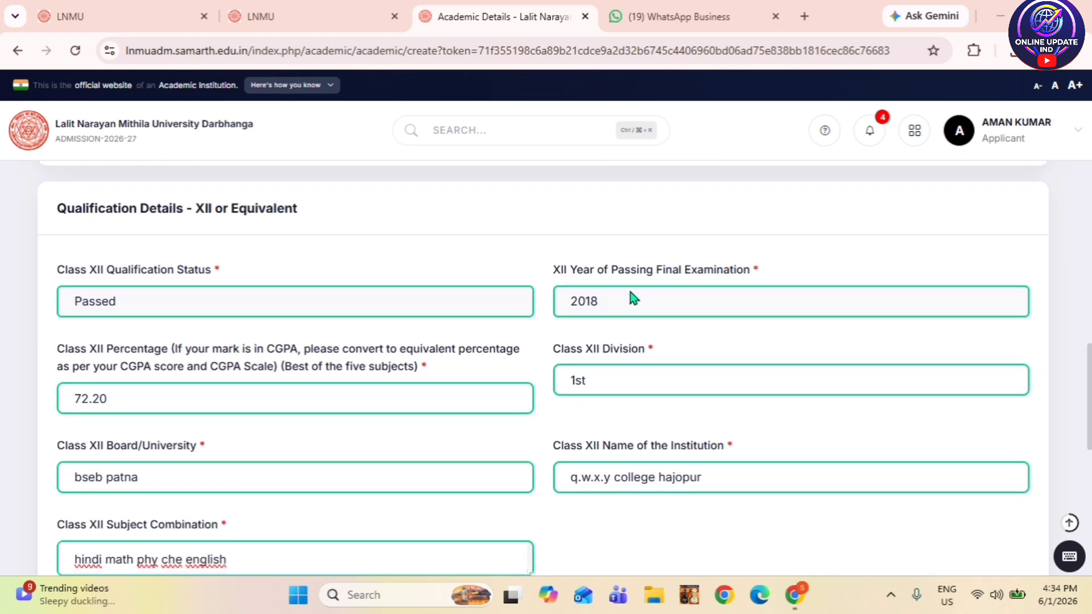
scroll(296, 405, "down", 1)
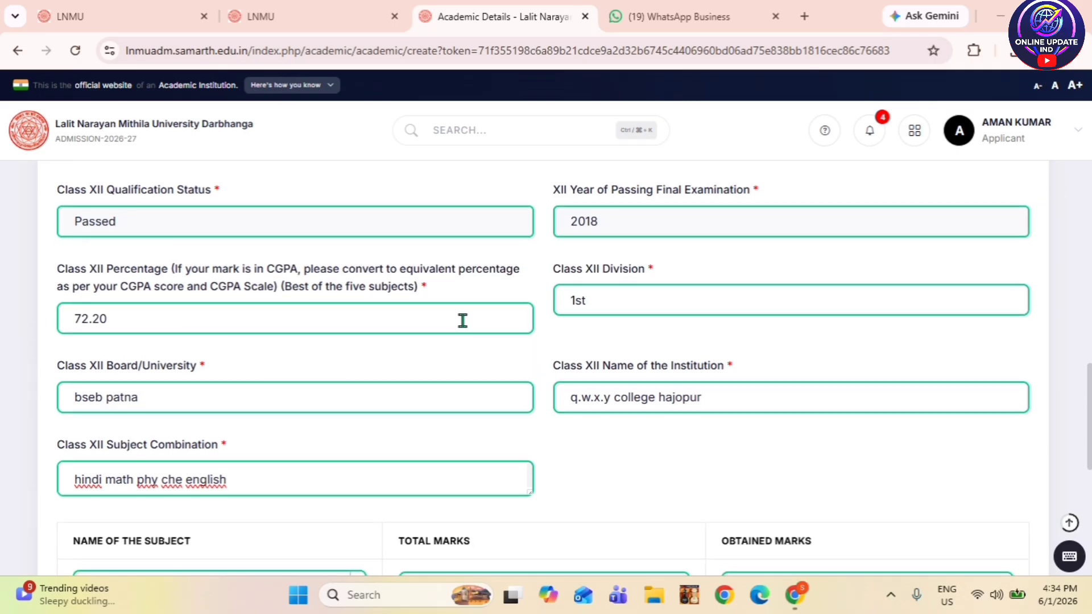
scroll(618, 312, "down", 2)
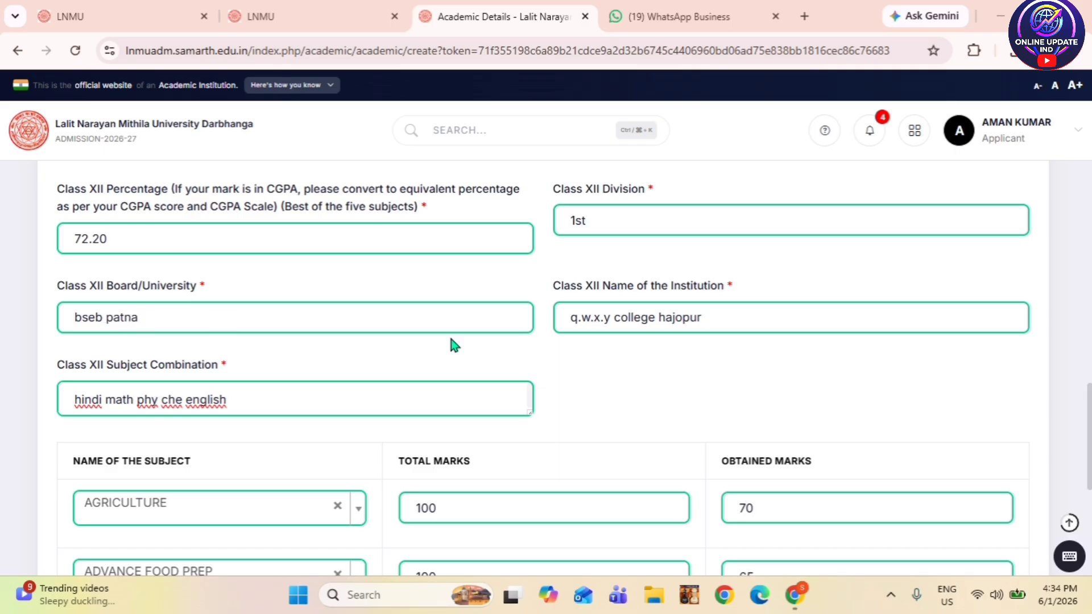
scroll(448, 333, "down", 1)
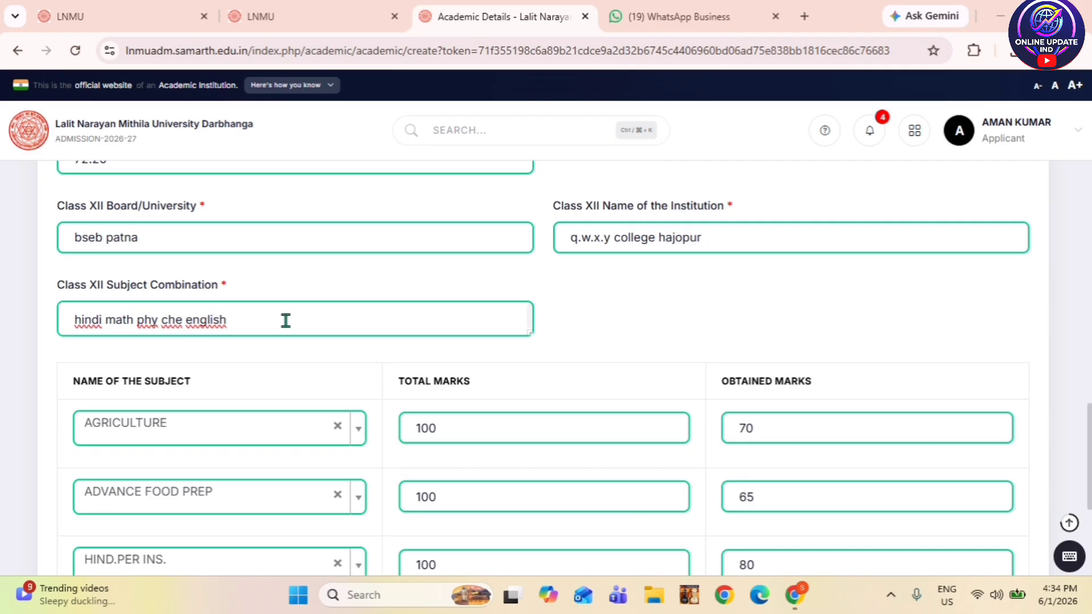
scroll(183, 342, "down", 1)
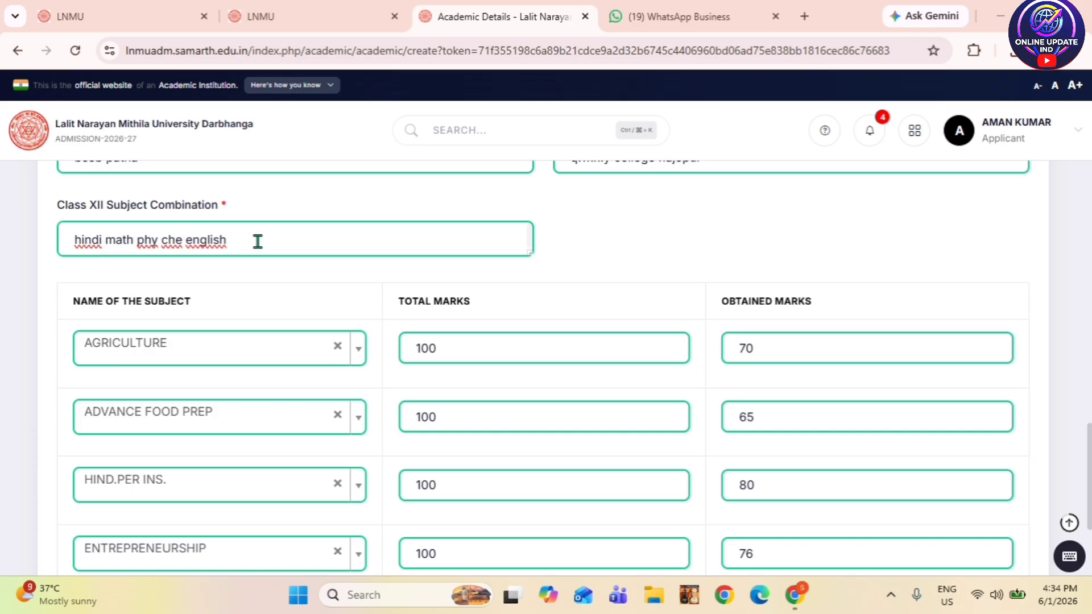
scroll(289, 305, "down", 2)
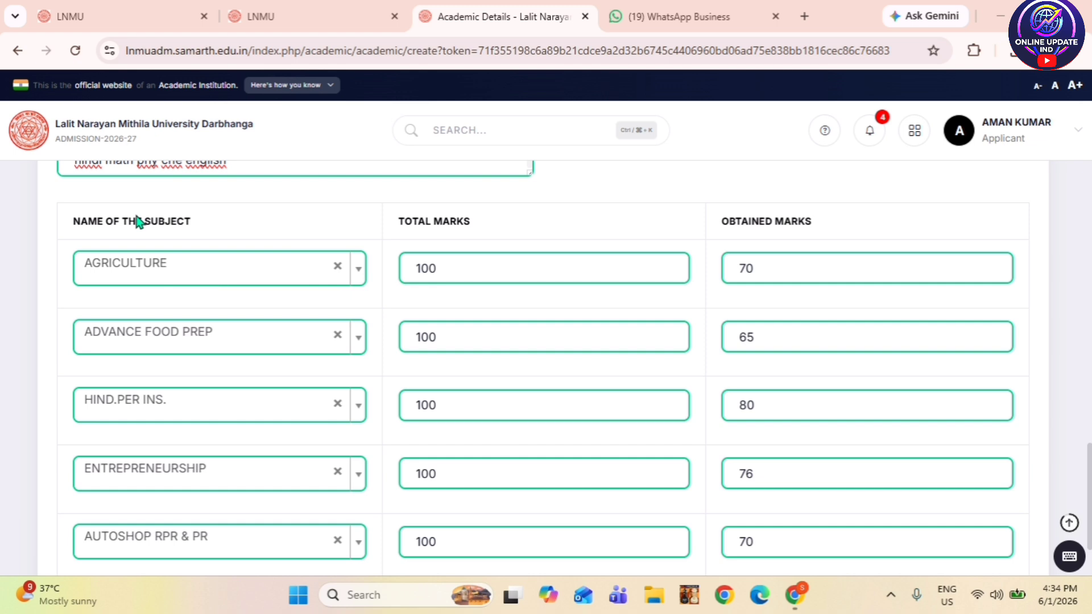
scroll(159, 438, "down", 3)
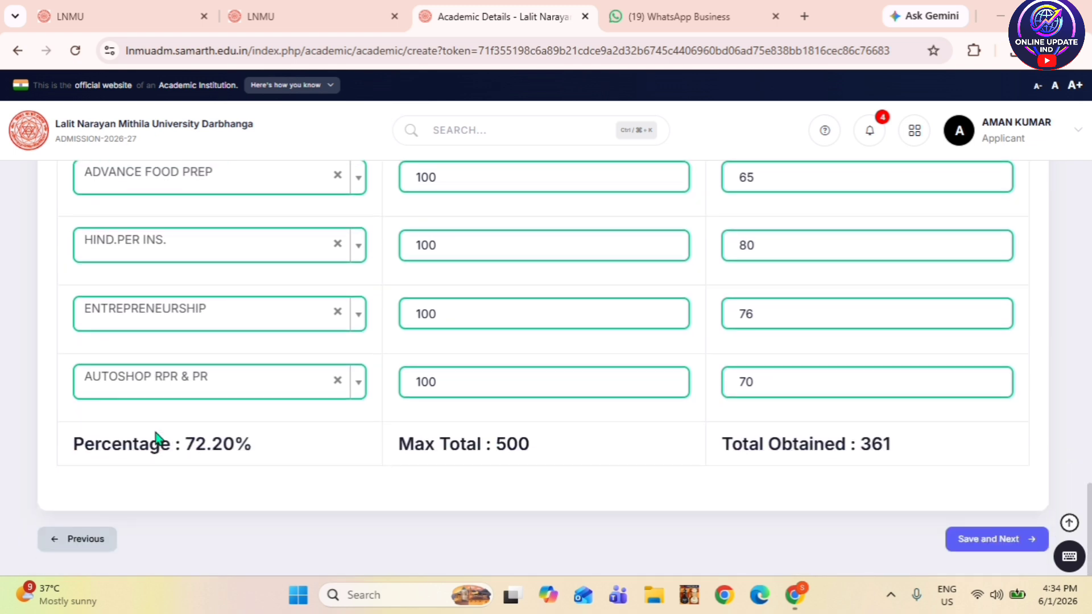
scroll(163, 427, "up", 3)
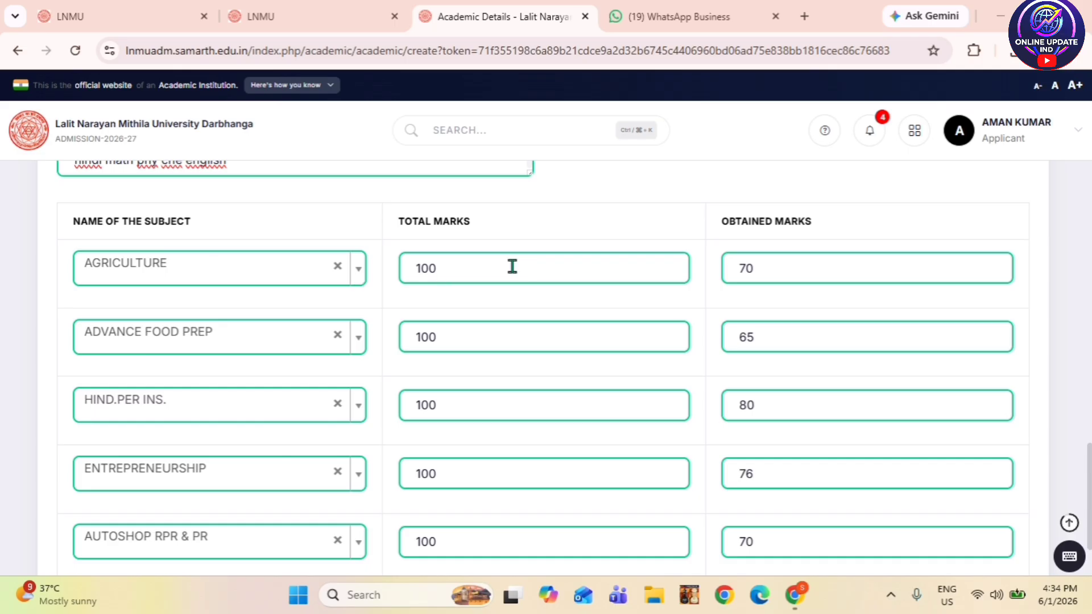
scroll(671, 322, "down", 3)
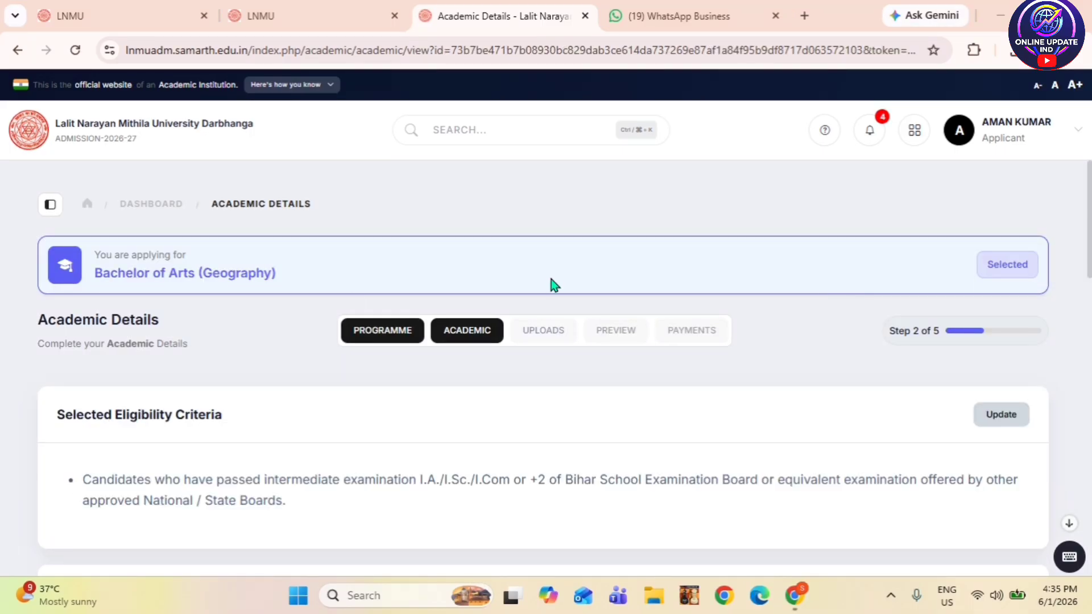
- Review the saved Class X and XII summary, then continue to the Uploads page, step 3 of 5
scroll(475, 410, "down", 1)
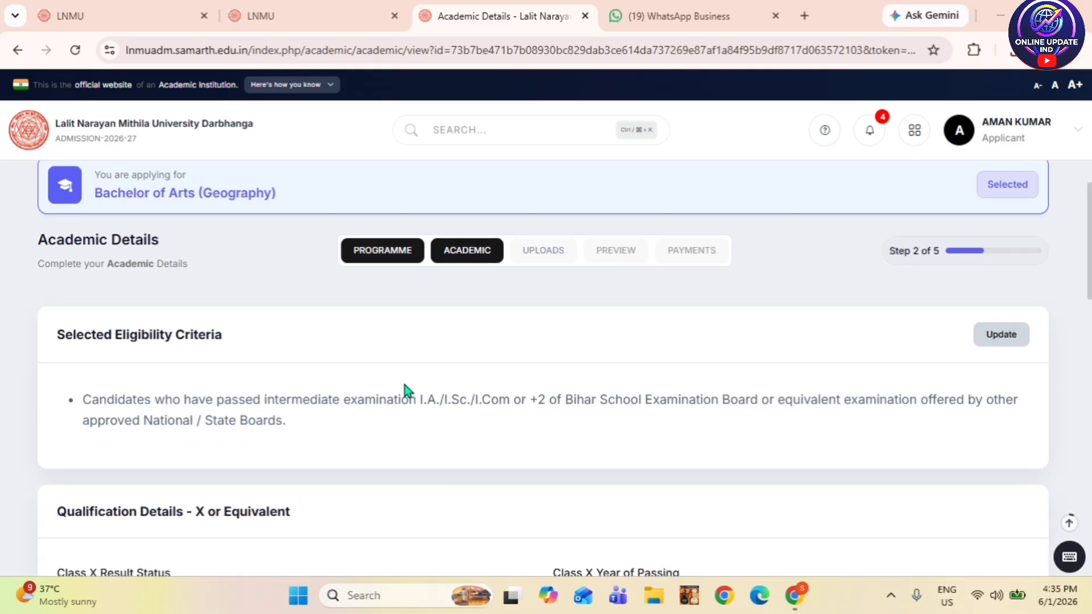
scroll(405, 391, "down", 2)
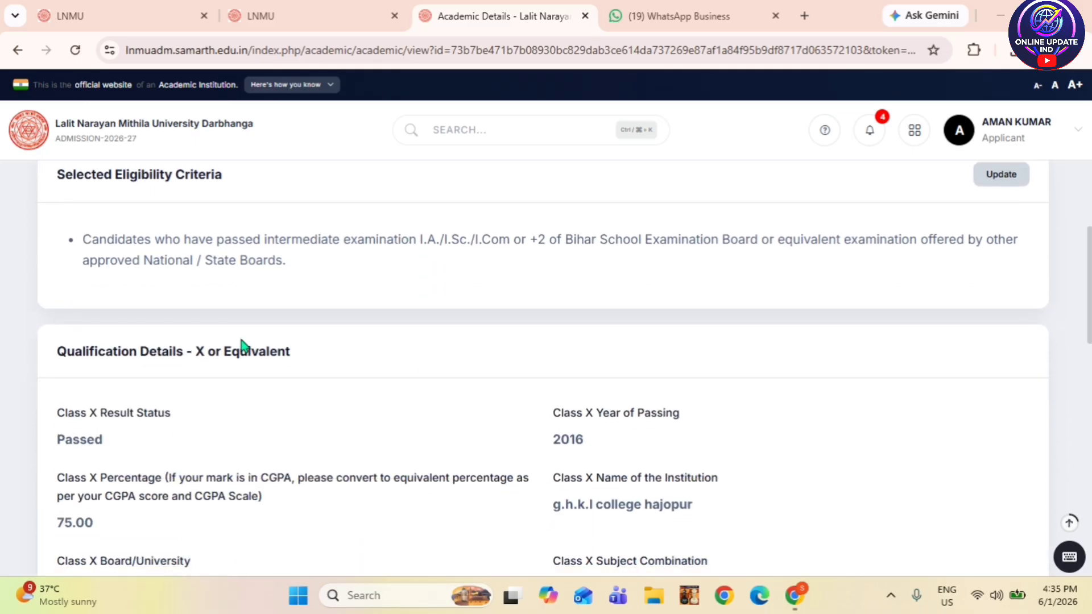
scroll(243, 347, "down", 1)
scroll(480, 392, "down", 2)
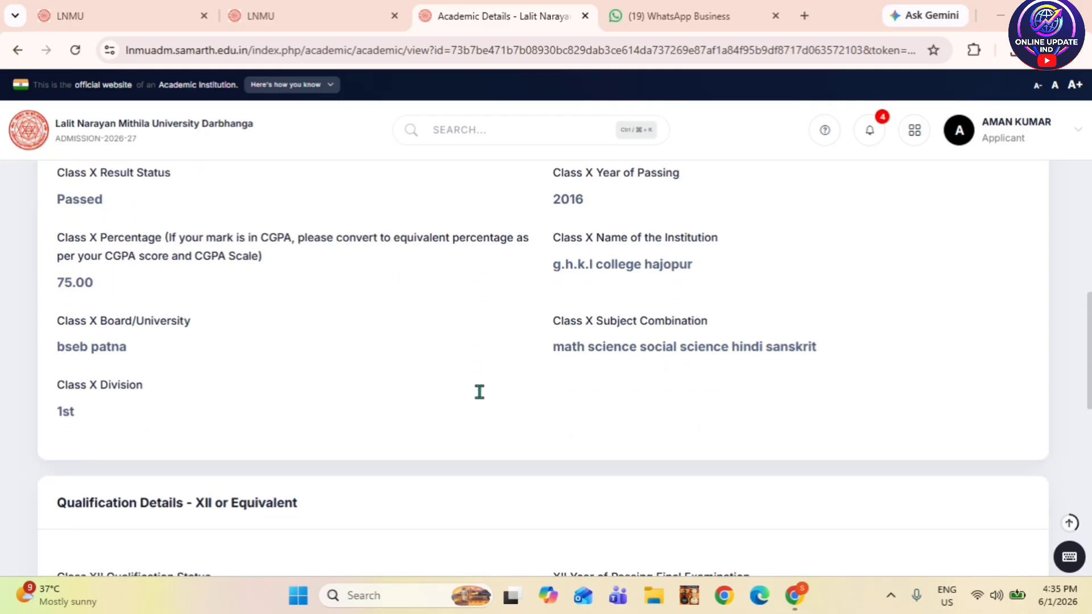
scroll(401, 371, "down", 4)
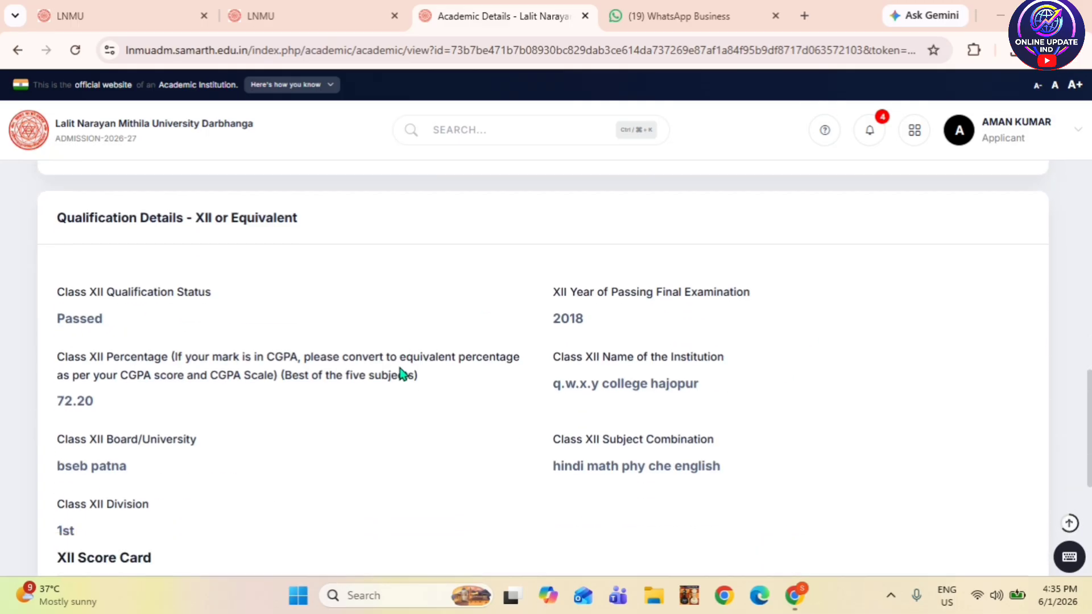
scroll(401, 373, "down", 5)
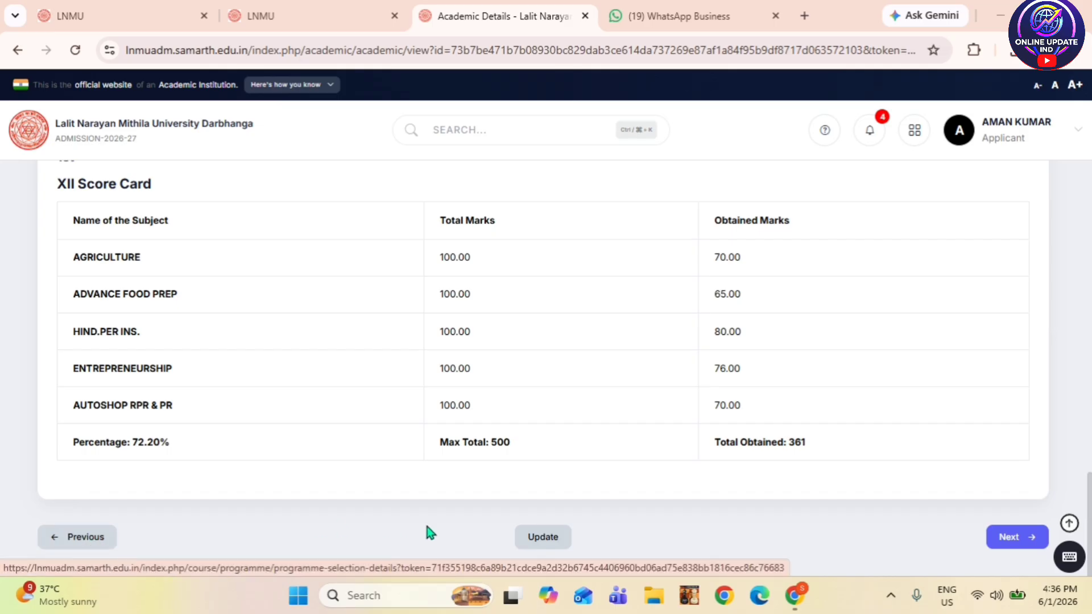
left_click(1023, 546)
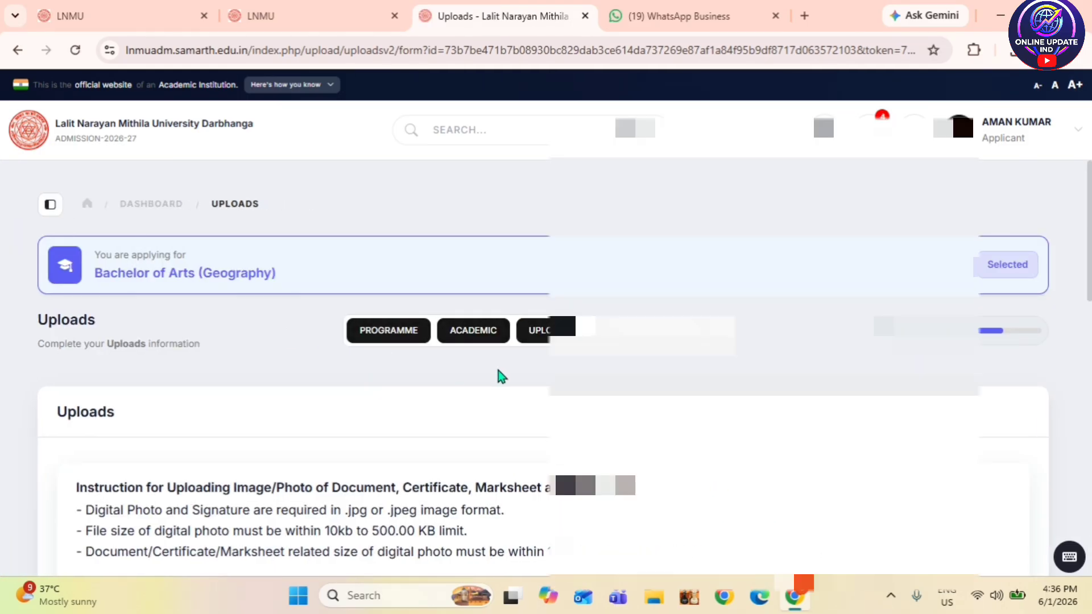
scroll(500, 377, "down", 7)
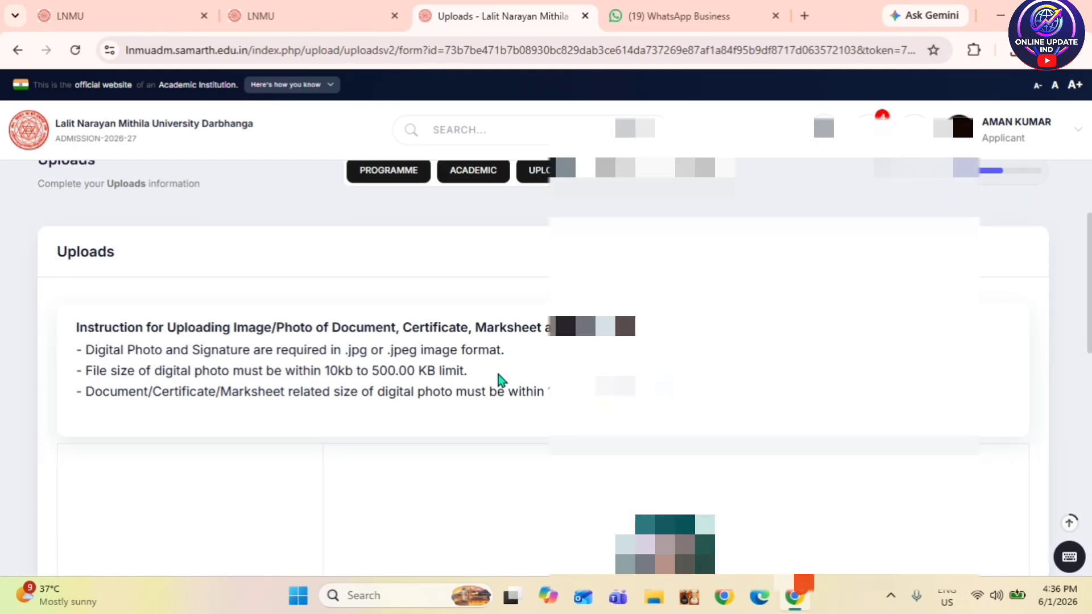
scroll(498, 375, "down", 8)
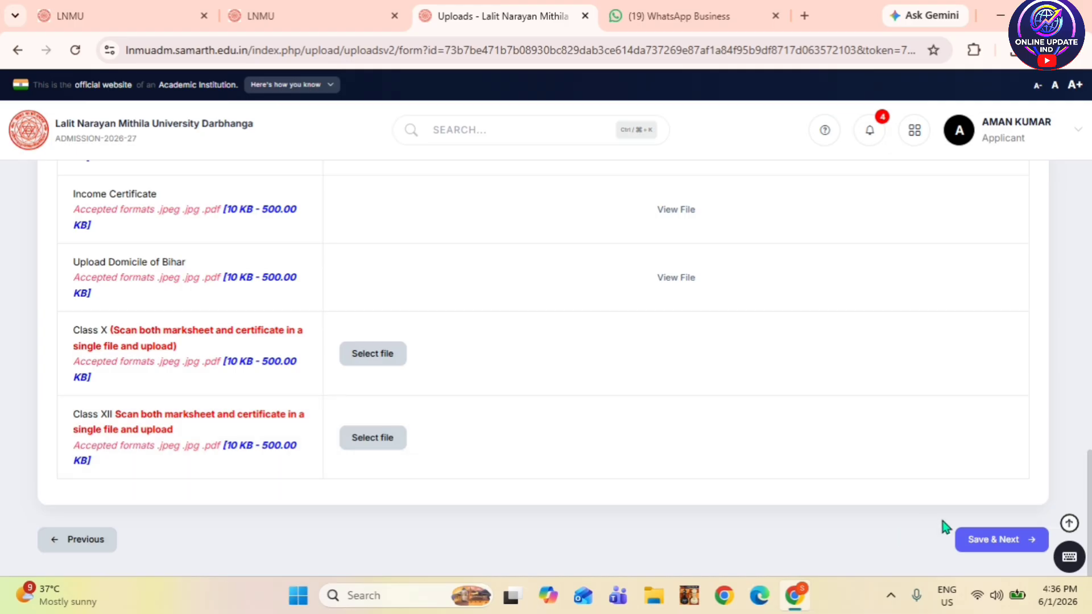
left_click(984, 539)
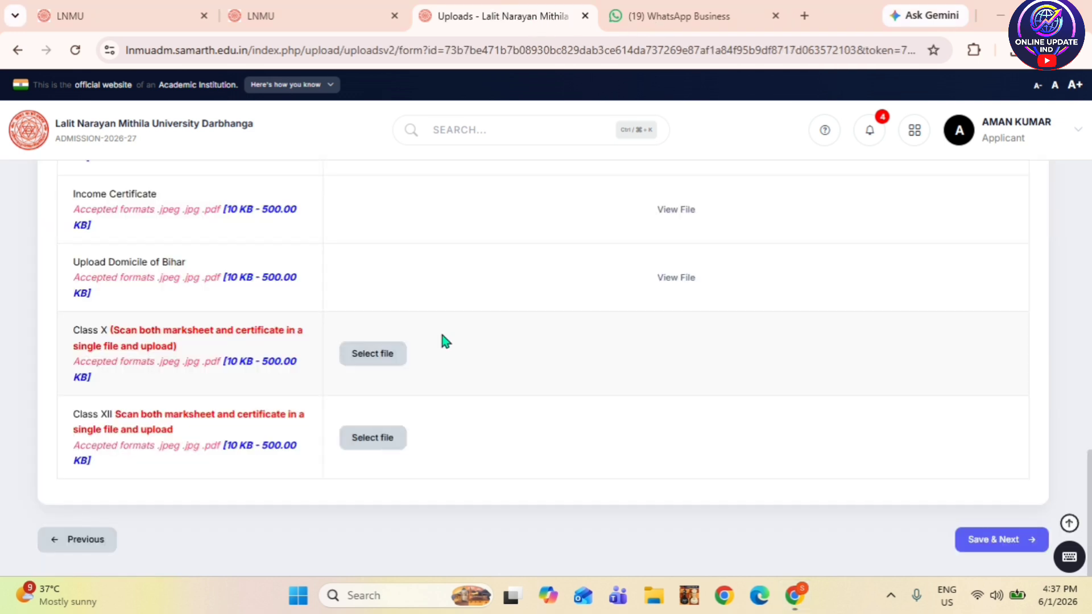
scroll(483, 364, "up", 3)
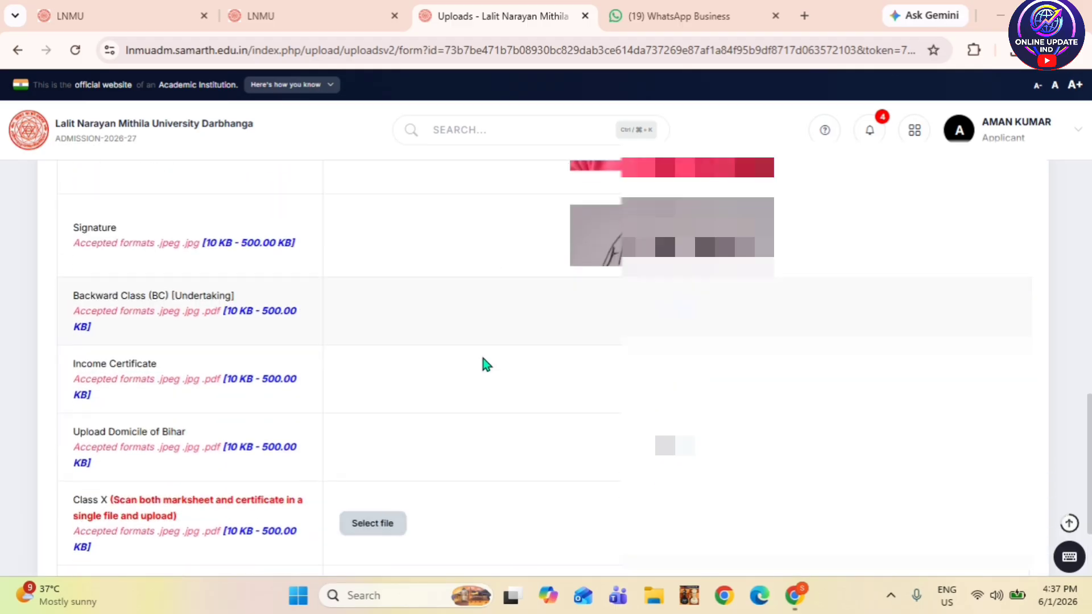
scroll(486, 364, "down", 1)
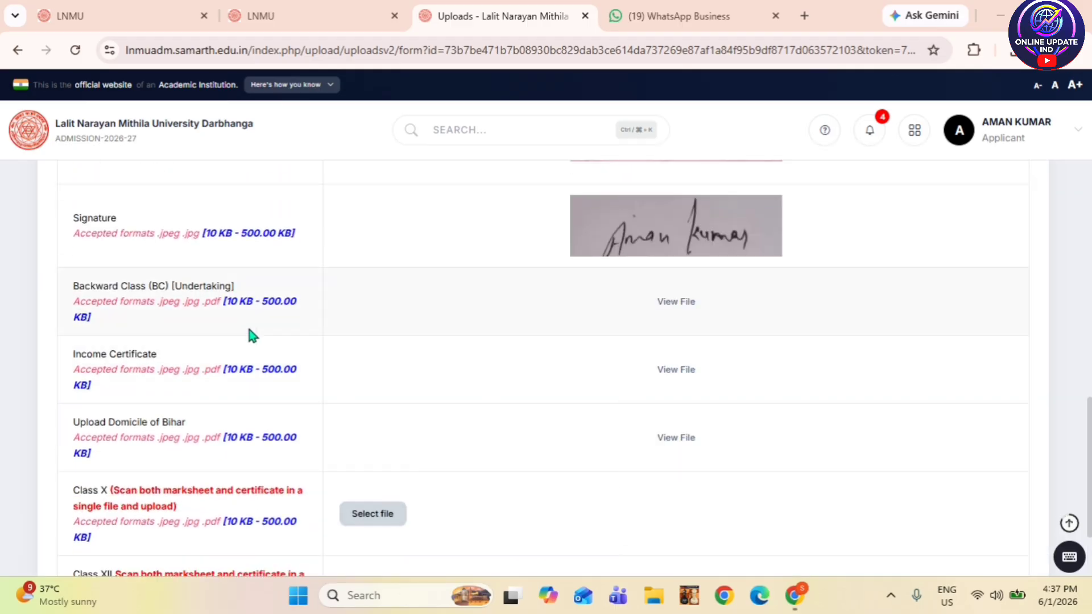
scroll(344, 410, "down", 1)
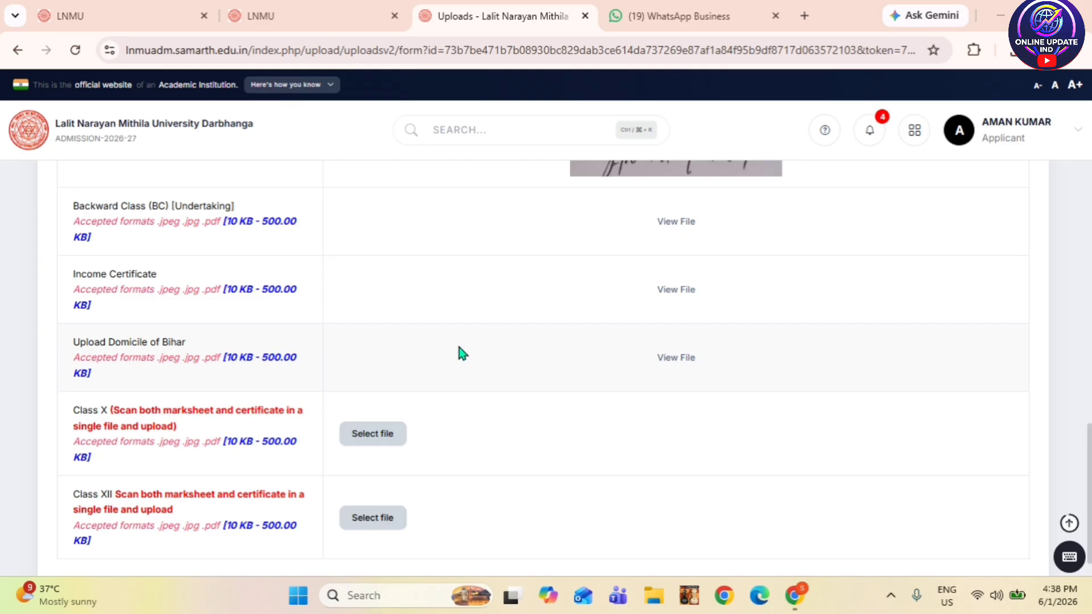
scroll(438, 404, "down", 1)
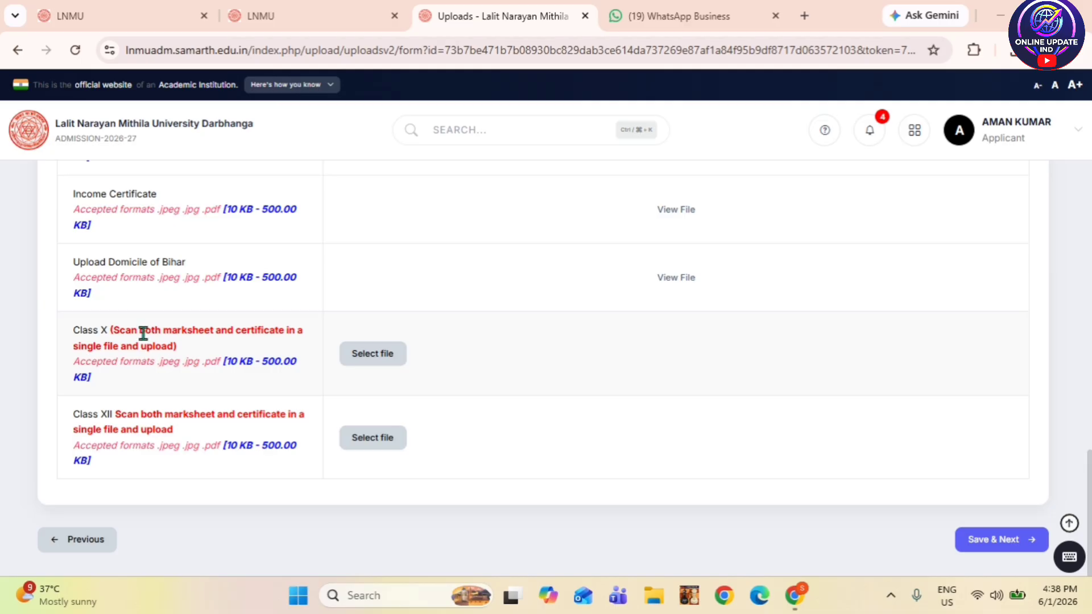
- Upload the New Doc 06-01-2026 16.15_1 PDF as the Class X marksheet
left_click(366, 362)
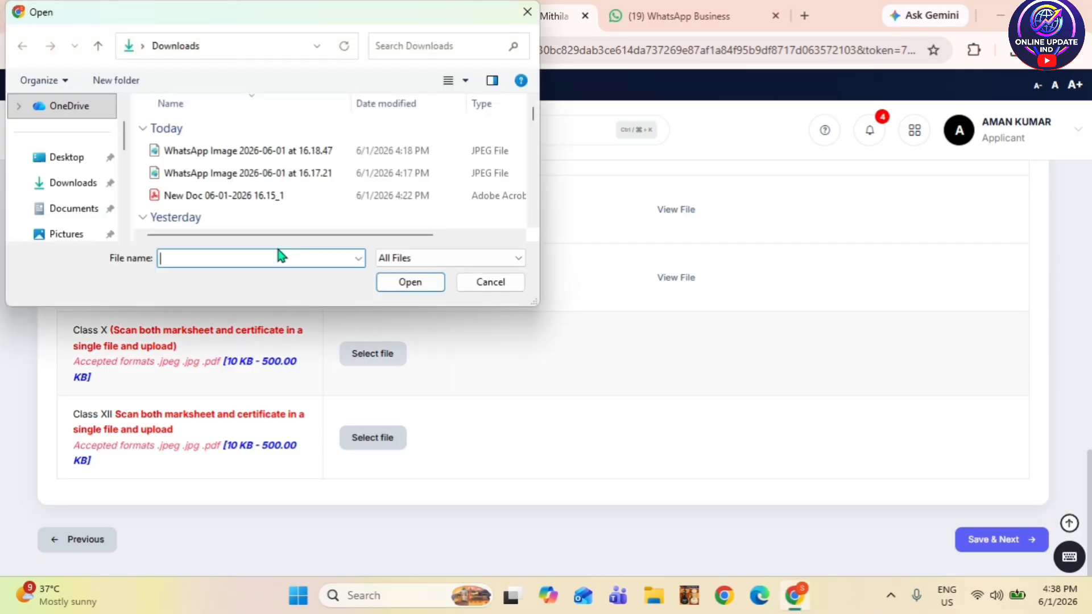
left_click(273, 195)
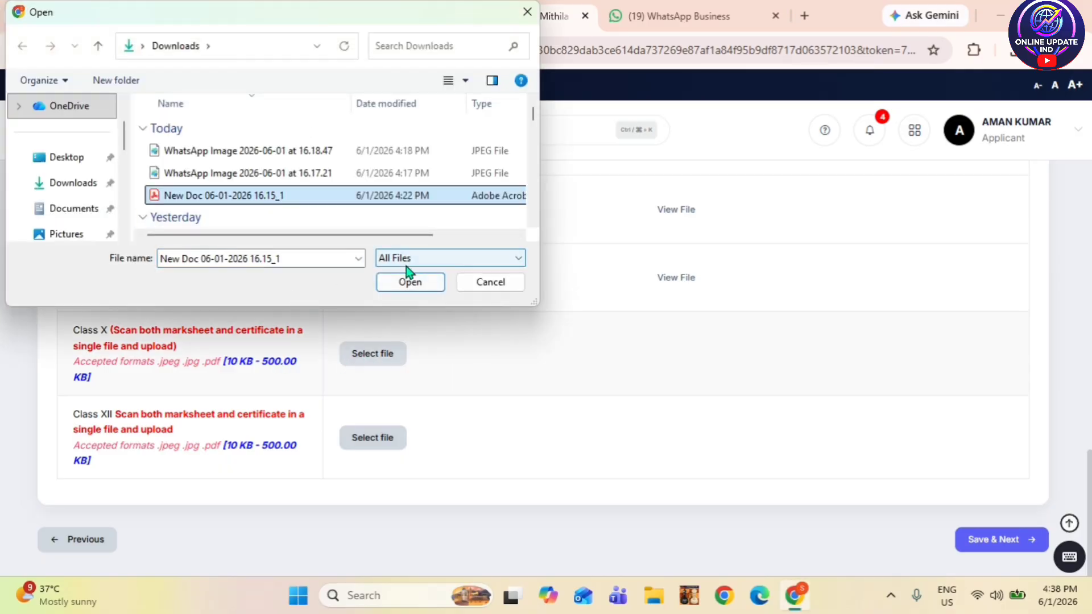
left_click(411, 280)
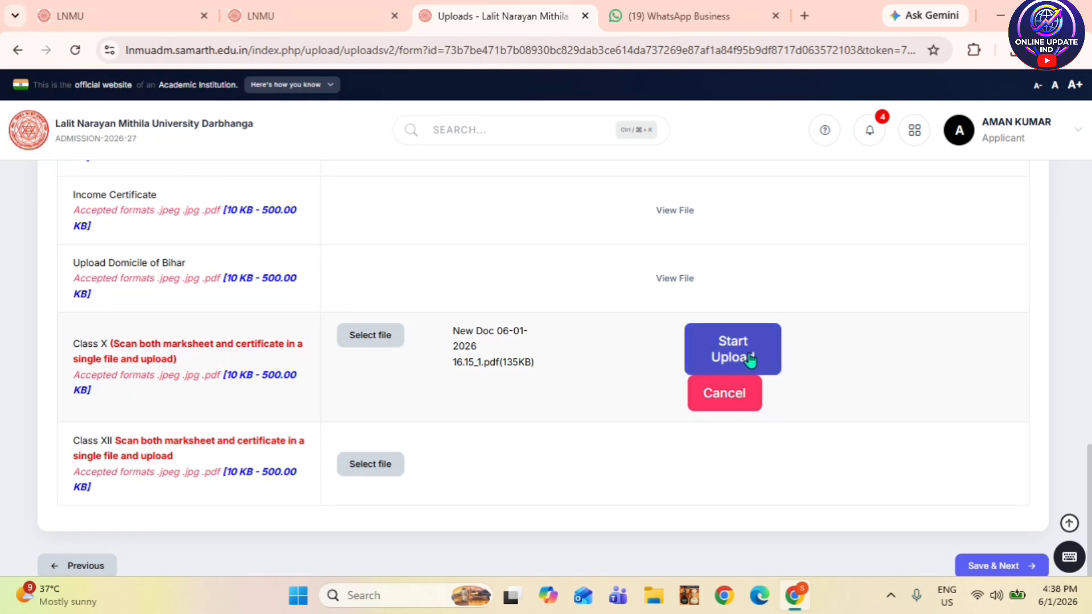
left_click(750, 358)
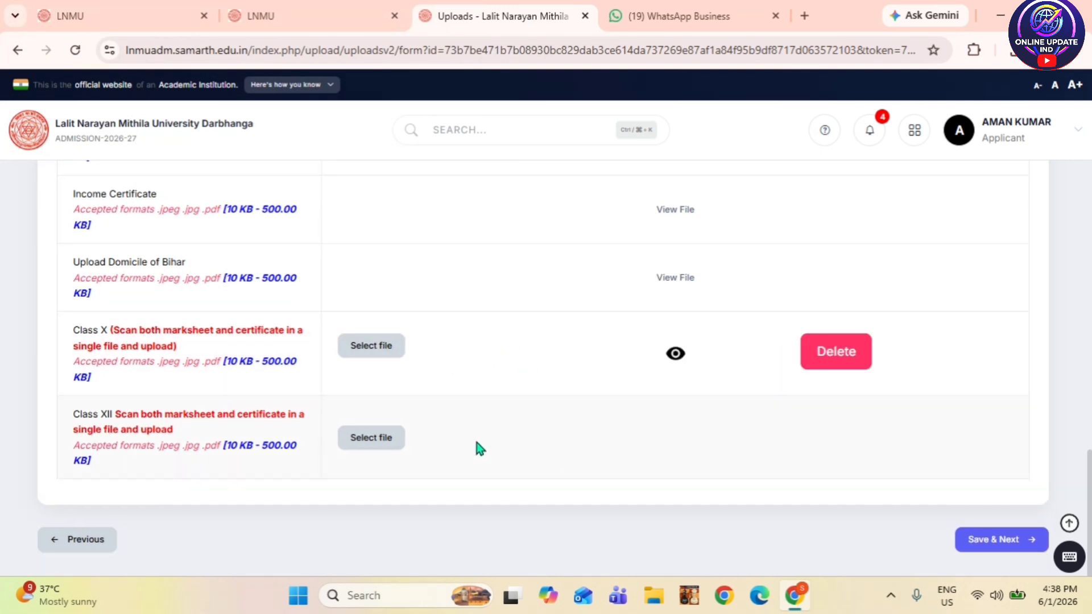
- Upload the same PDF as the Class XII marksheet and save to reach Final Preview
left_click(396, 444)
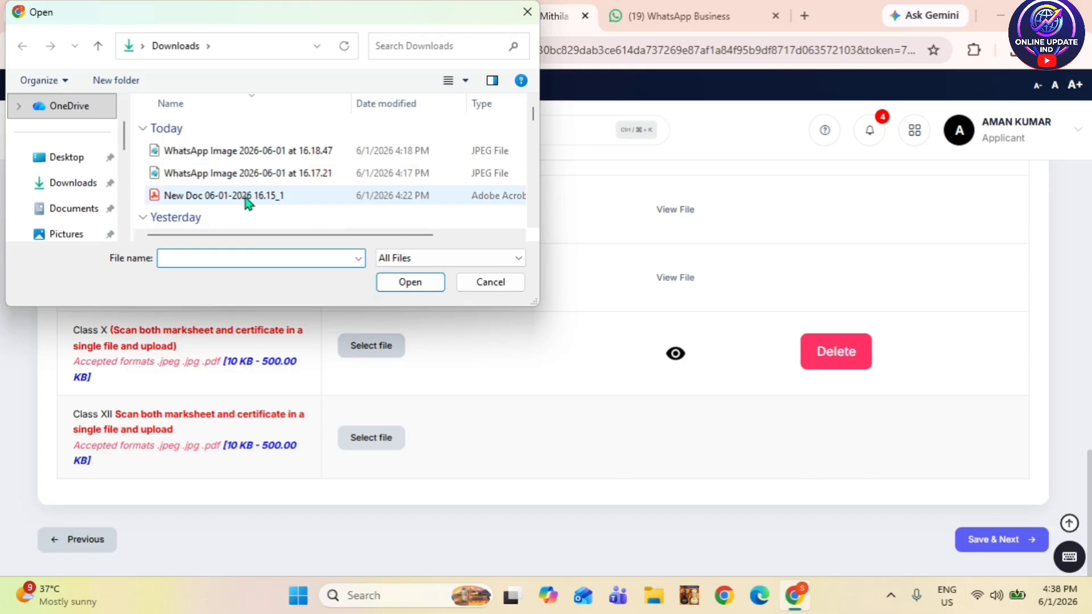
left_click(244, 199)
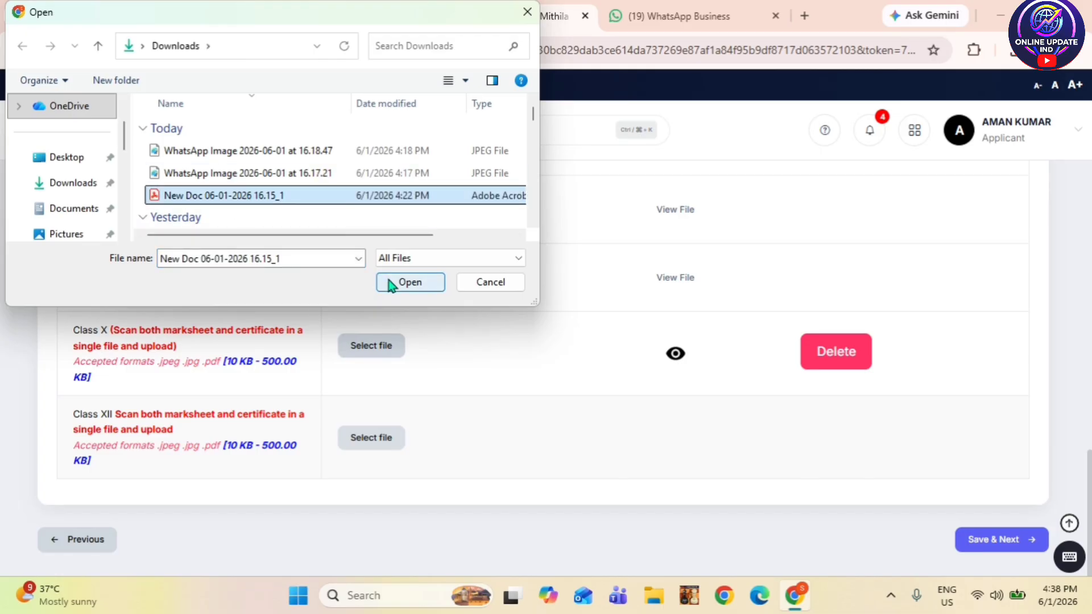
left_click(391, 284)
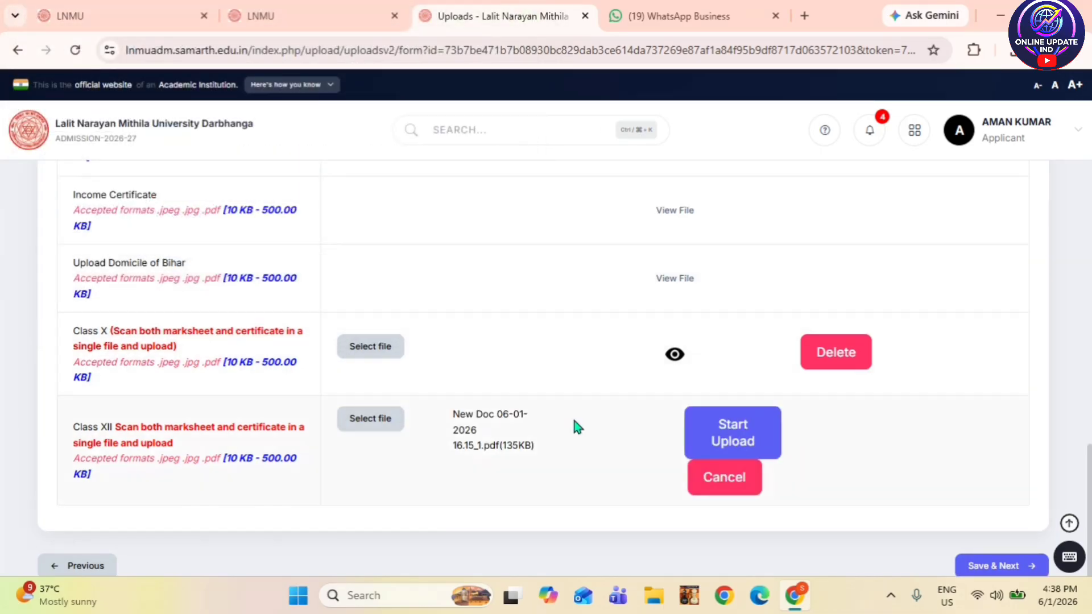
left_click(718, 443)
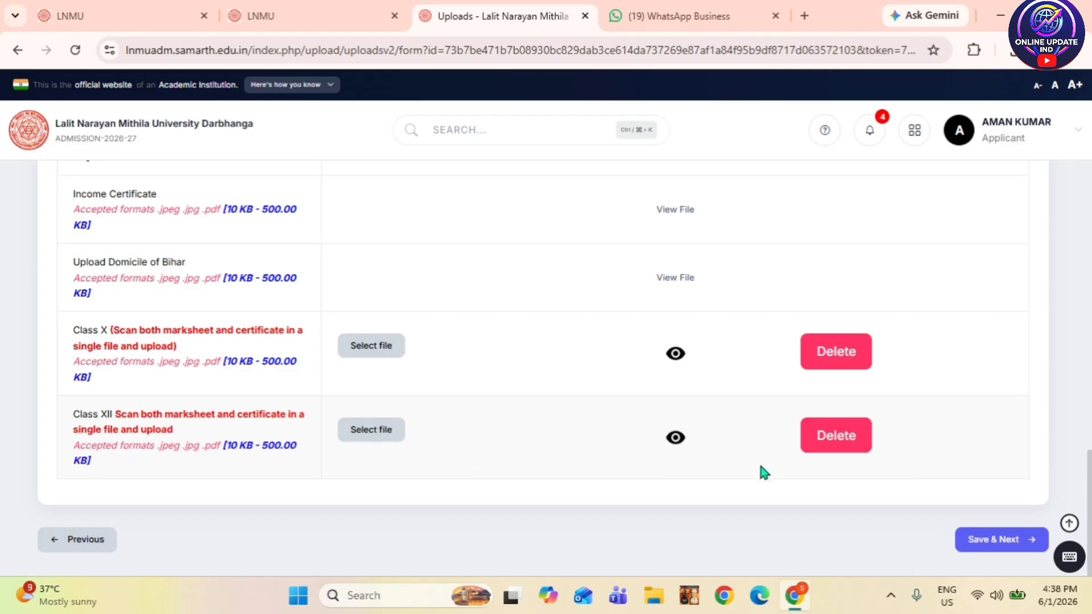
left_click(974, 544)
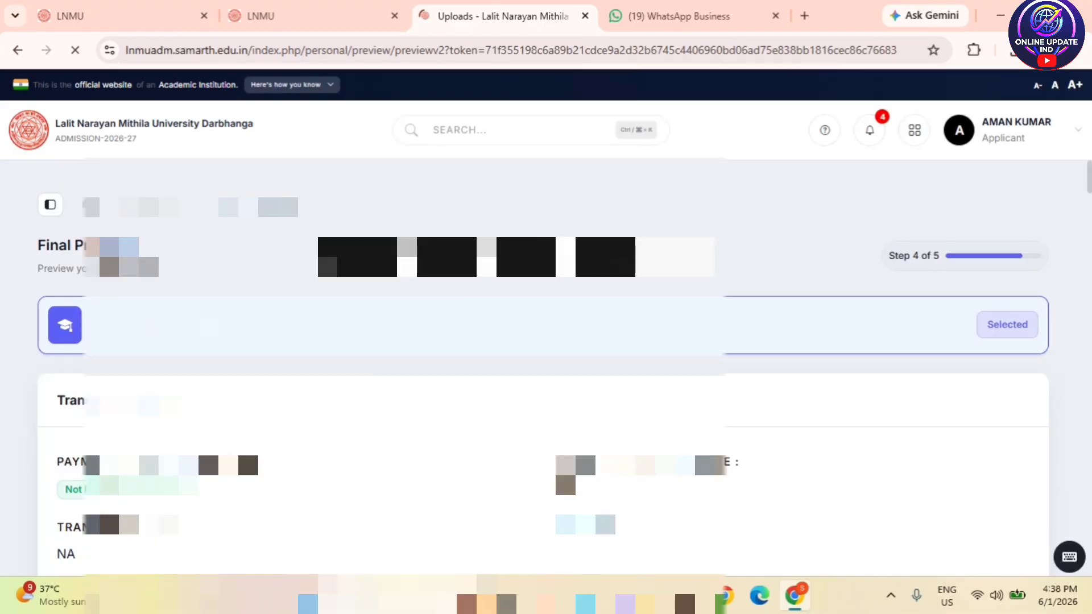
scroll(368, 327, "down", 4)
scroll(368, 327, "up", 4)
scroll(368, 326, "down", 1)
scroll(368, 327, "down", 7)
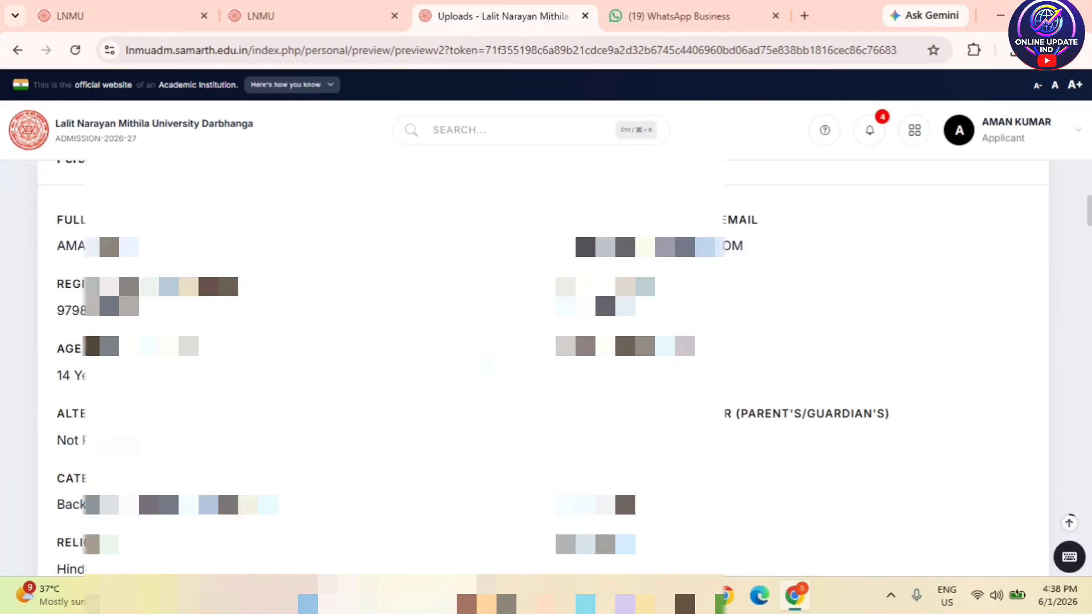
scroll(223, 479, "down", 3)
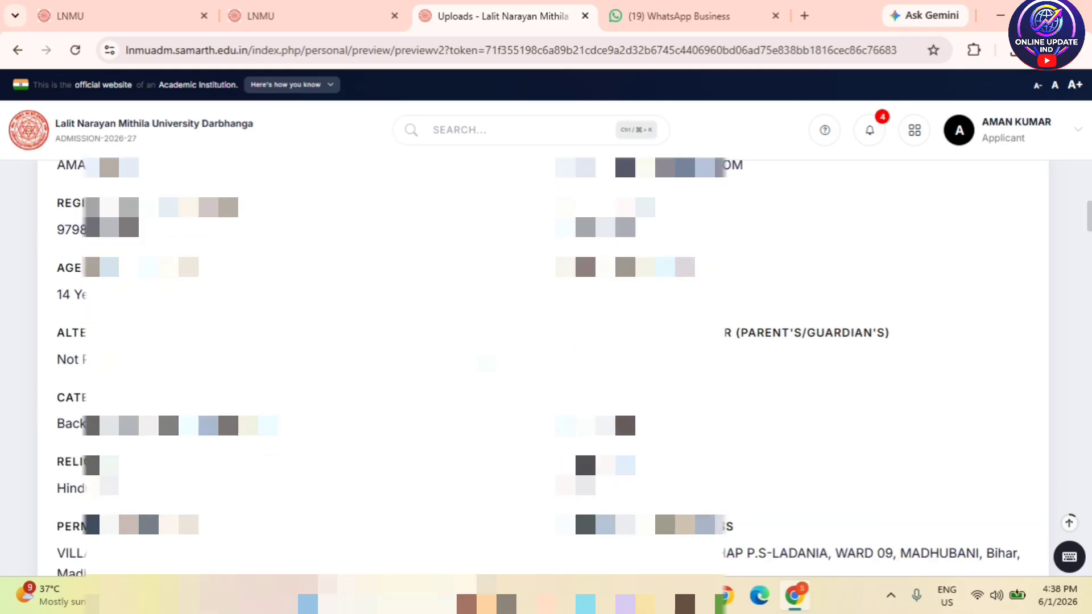
scroll(544, 367, "down", 3)
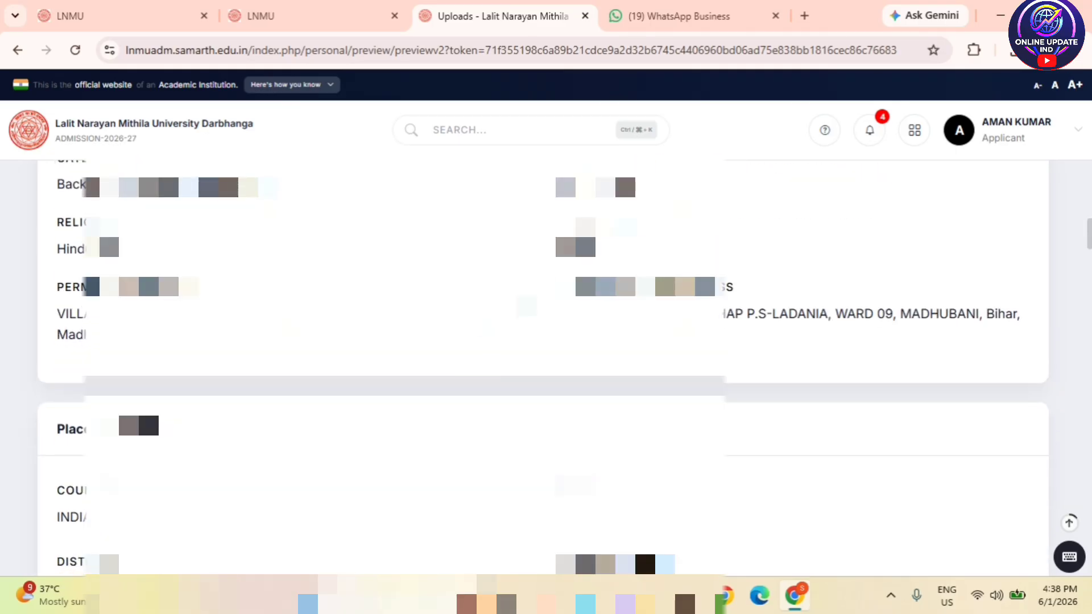
scroll(527, 306, "down", 6)
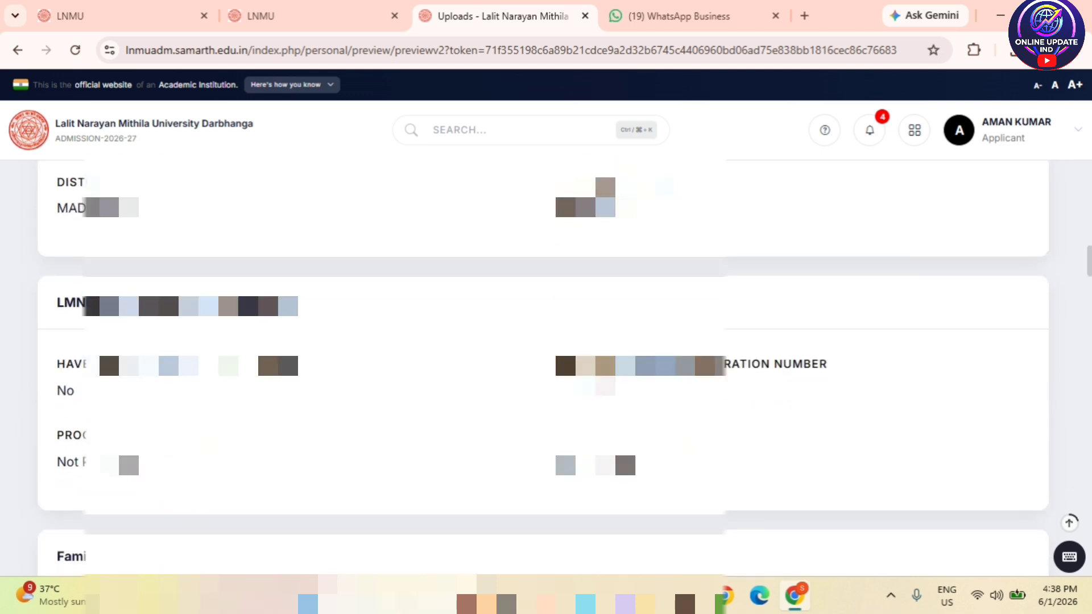
scroll(526, 306, "down", 3)
scroll(543, 367, "down", 3)
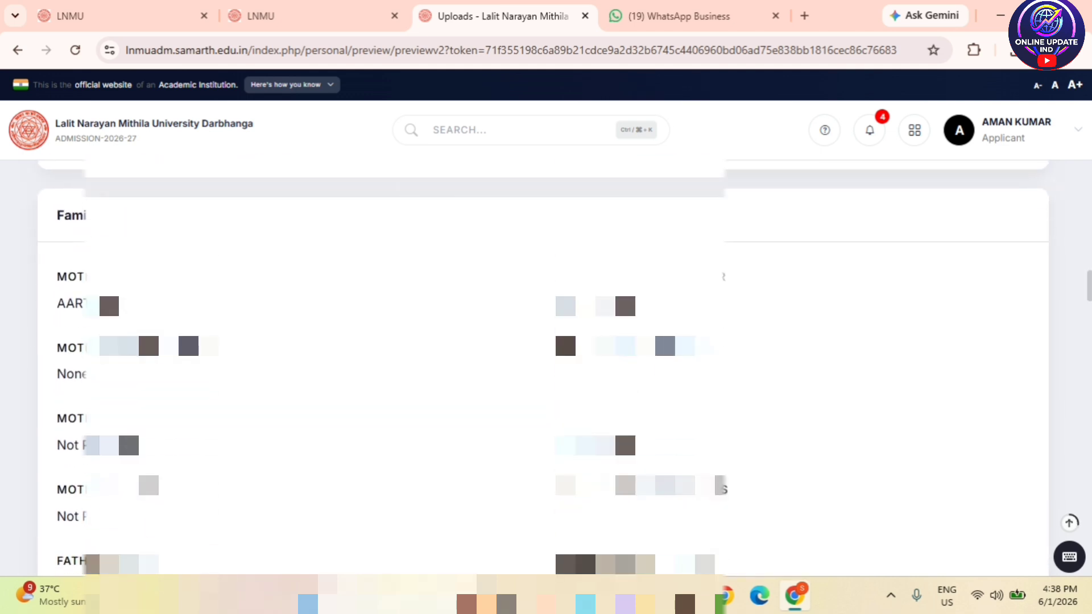
scroll(543, 367, "down", 6)
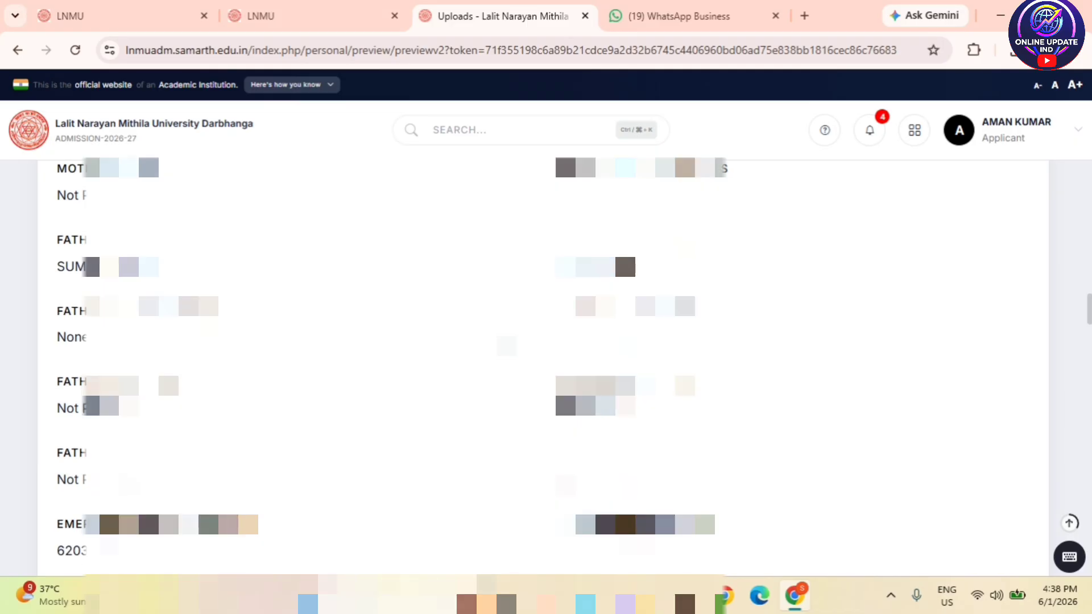
scroll(508, 344, "down", 6)
scroll(244, 378, "down", 2)
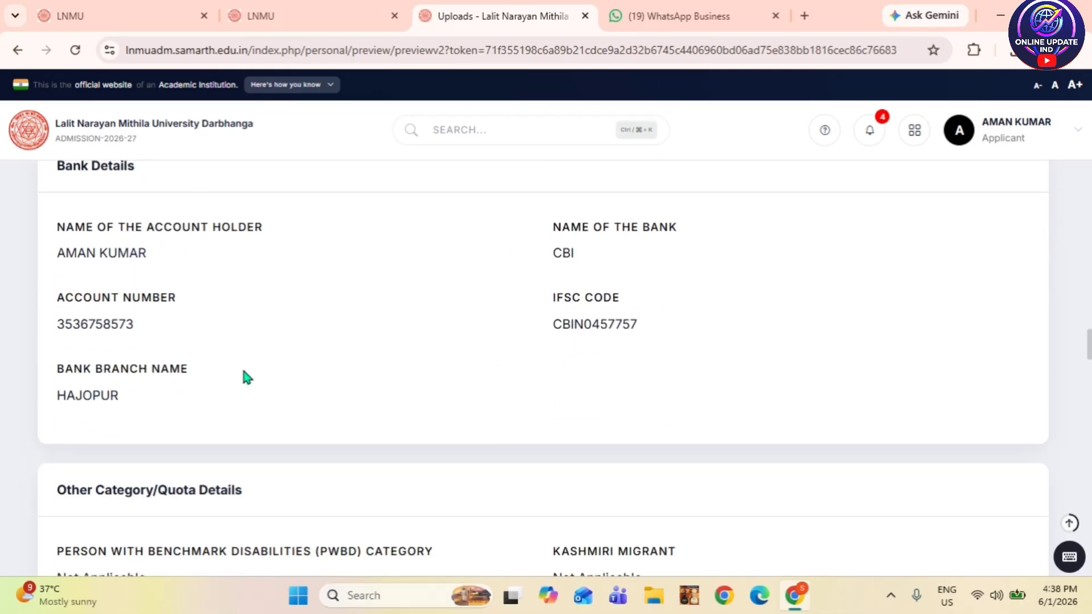
scroll(343, 351, "down", 3)
scroll(383, 342, "down", 15)
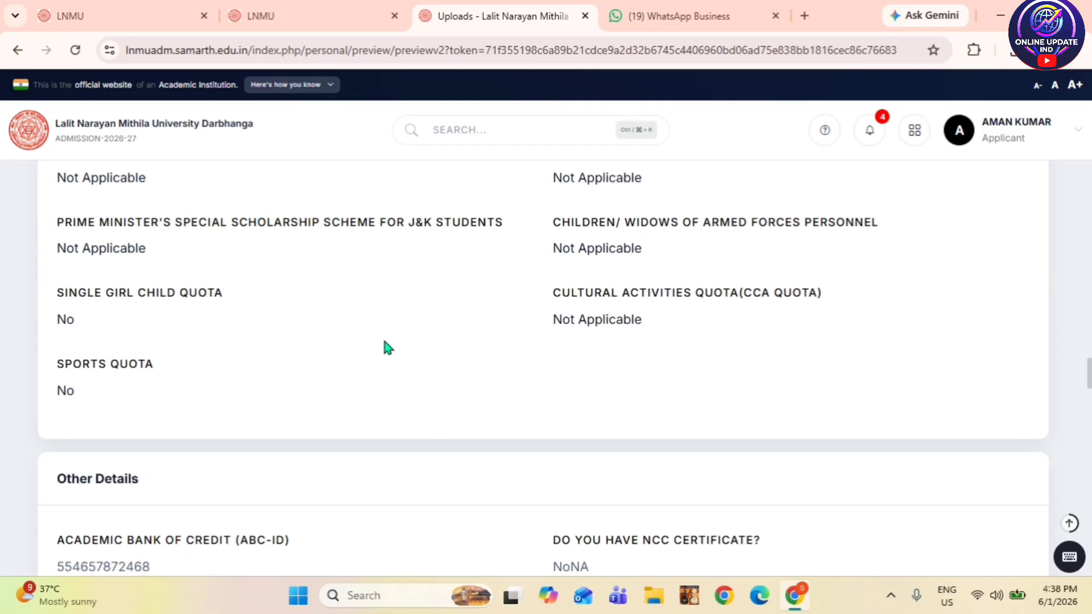
scroll(387, 341, "down", 8)
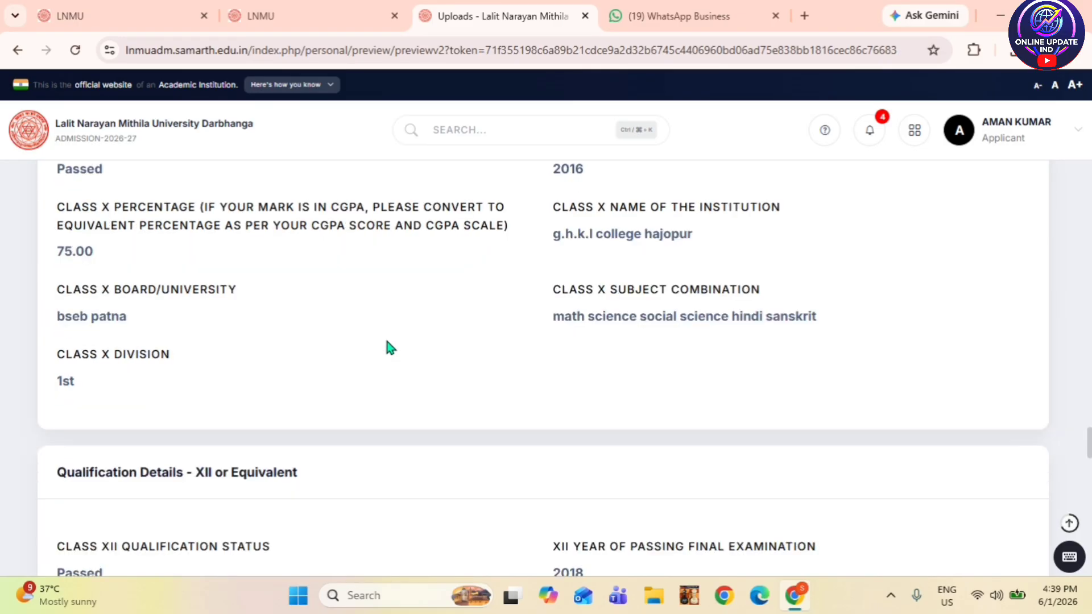
scroll(389, 340, "up", 4)
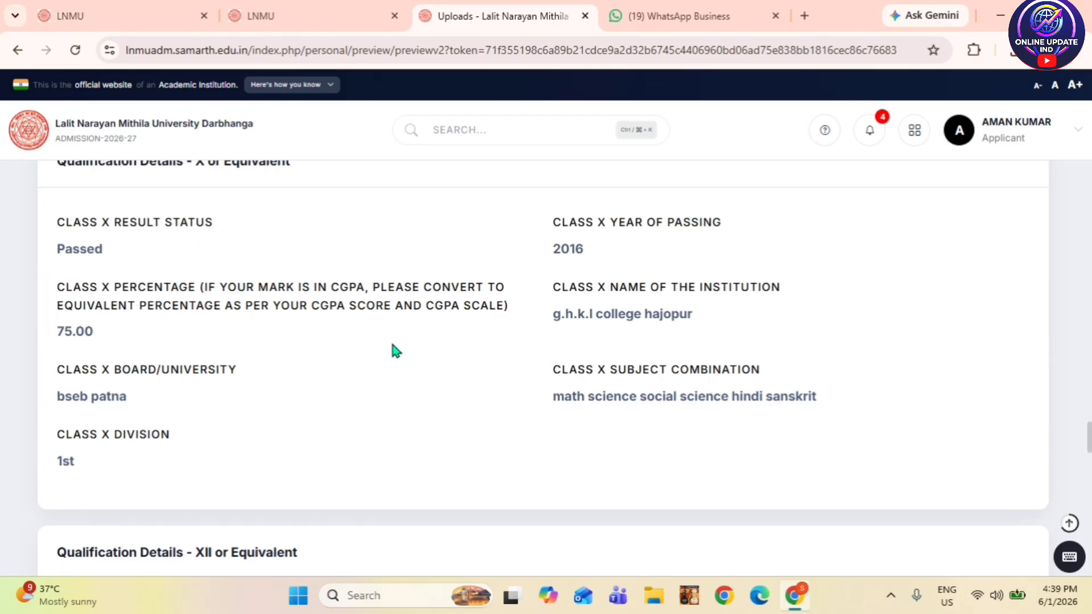
scroll(393, 344, "down", 7)
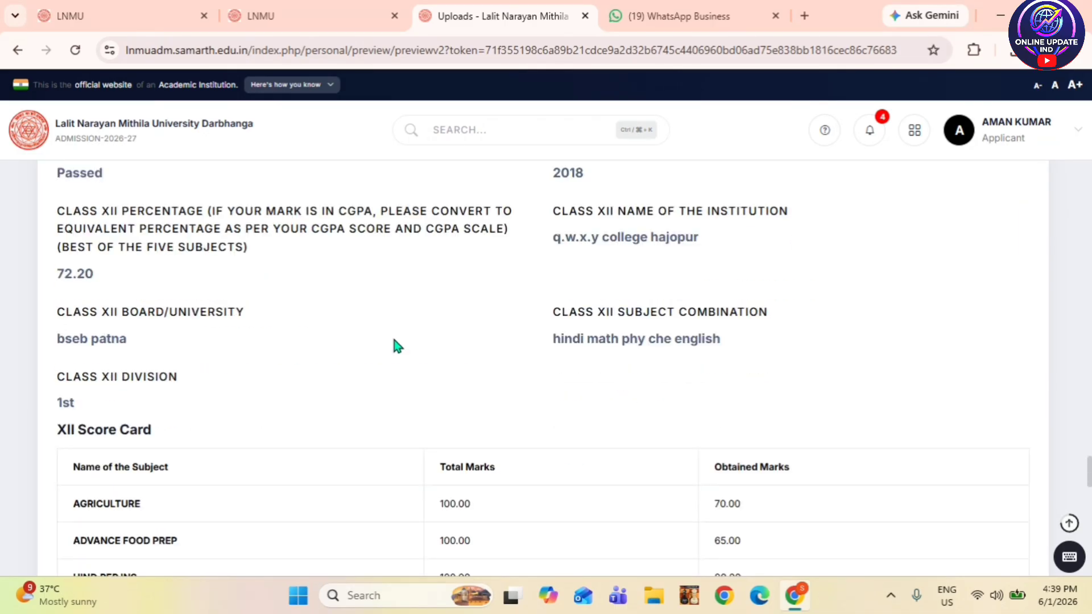
scroll(397, 345, "down", 9)
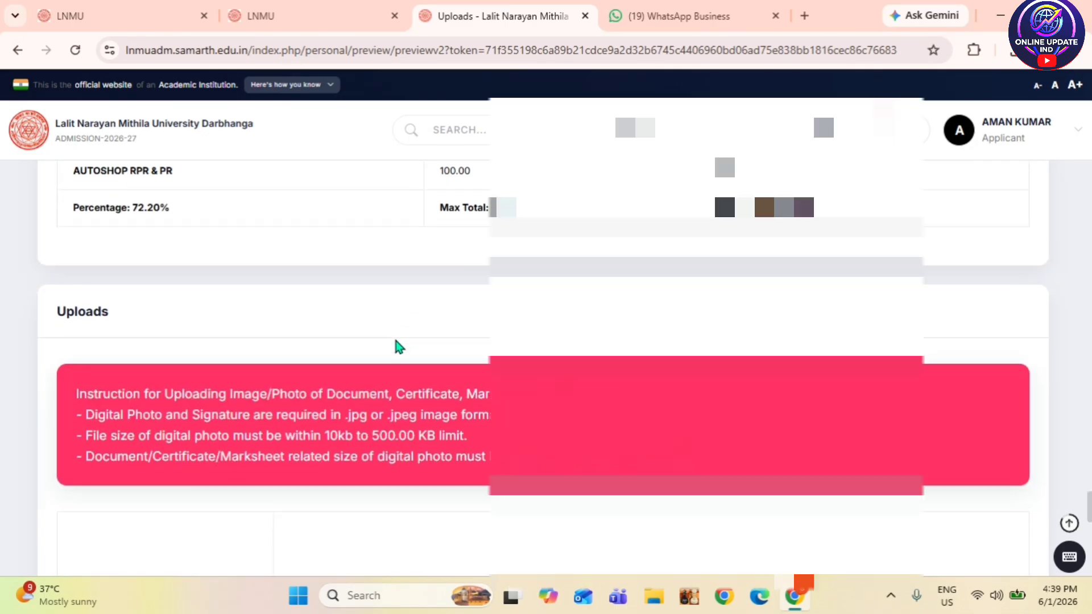
scroll(397, 345, "down", 15)
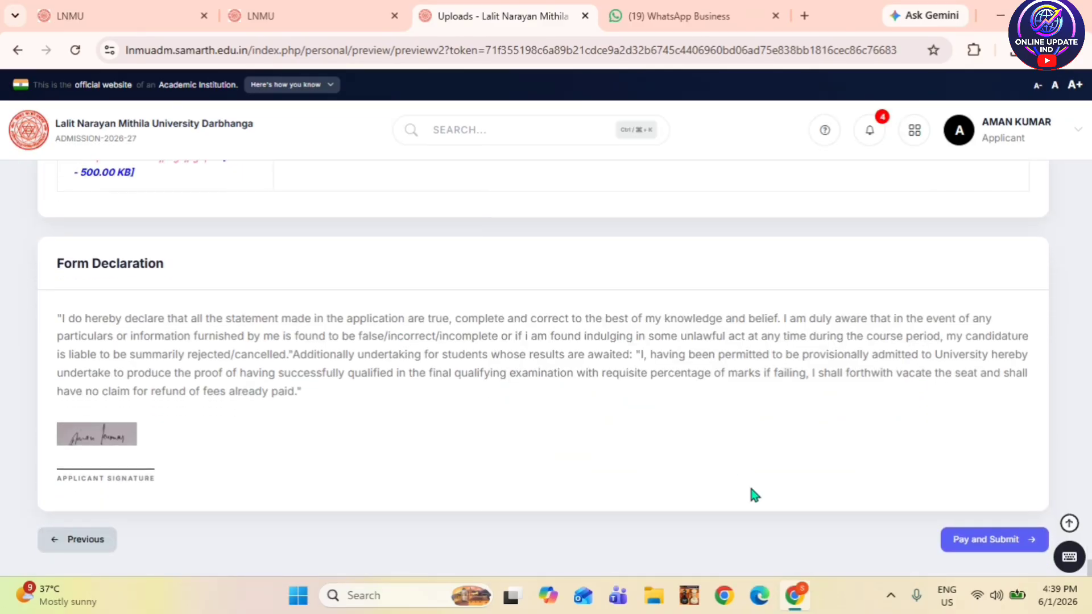
- Submit the reviewed application via Pay and Submit and scroll to the verification section
left_click(976, 541)
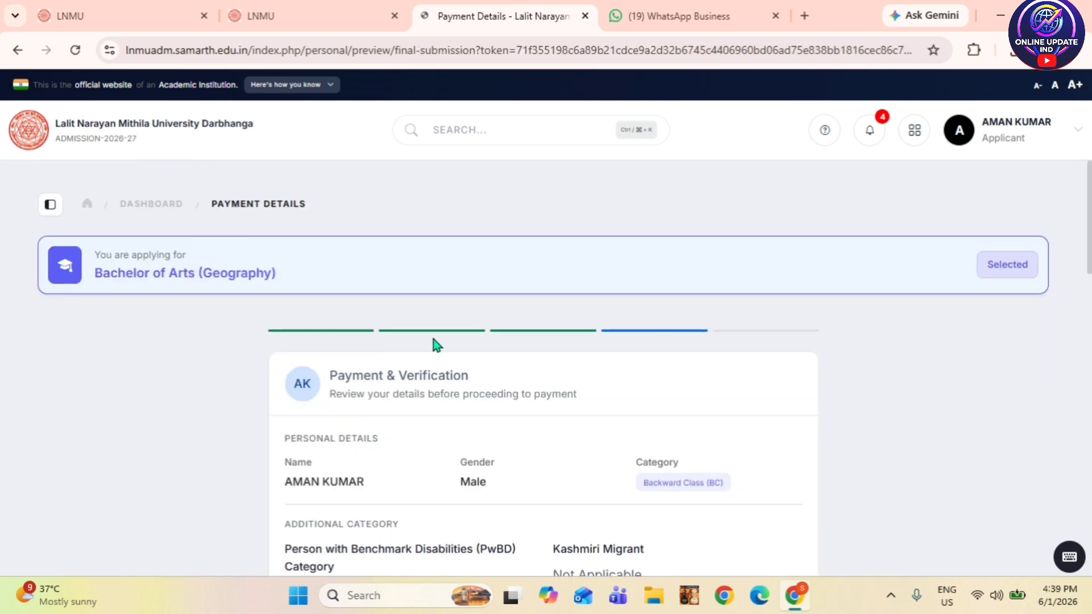
scroll(419, 376, "down", 10)
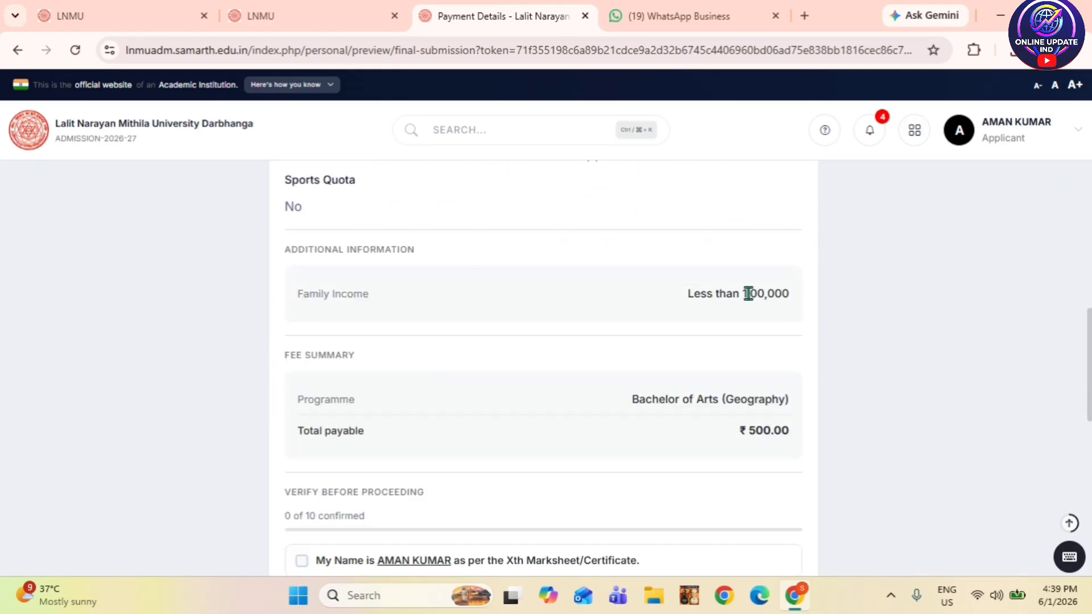
scroll(745, 431, "down", 3)
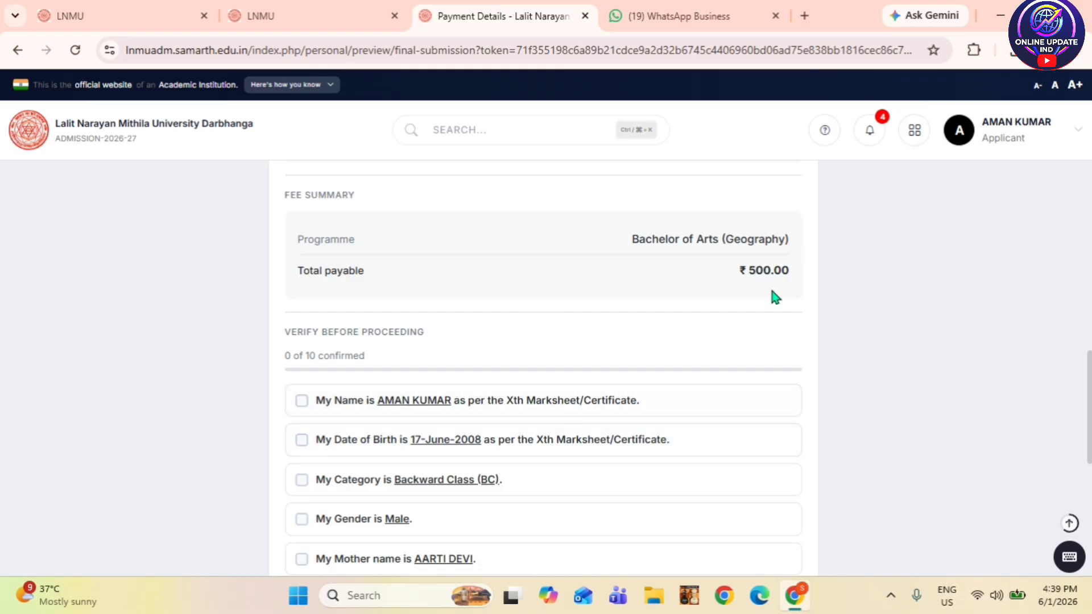
scroll(365, 353, "down", 3)
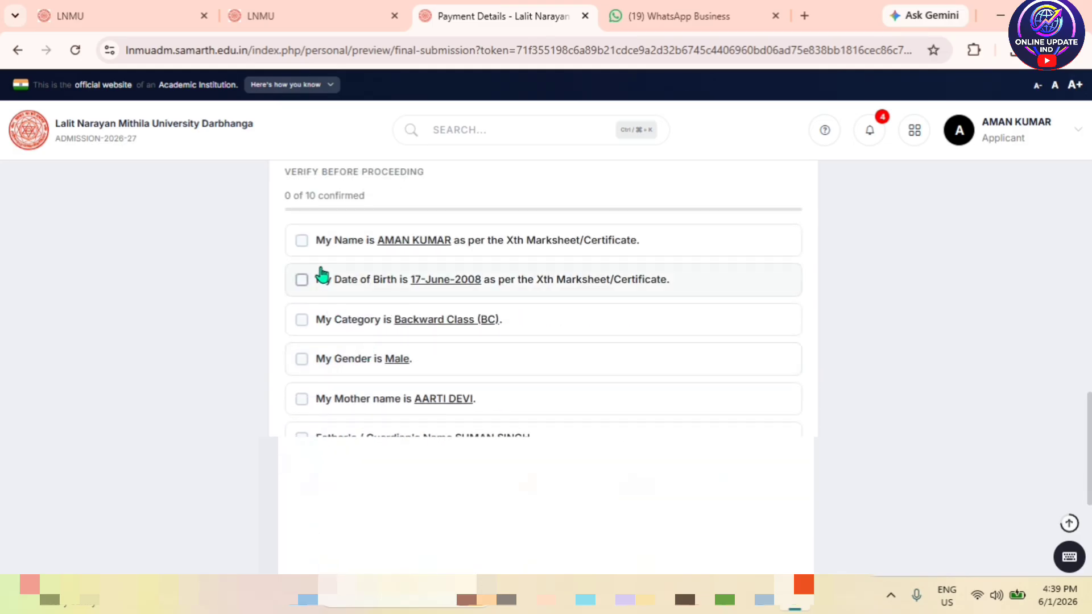
- Confirm name, date of birth, Backward Class (BC) category, Male gender and mother's name
left_click(302, 242)
left_click(302, 284)
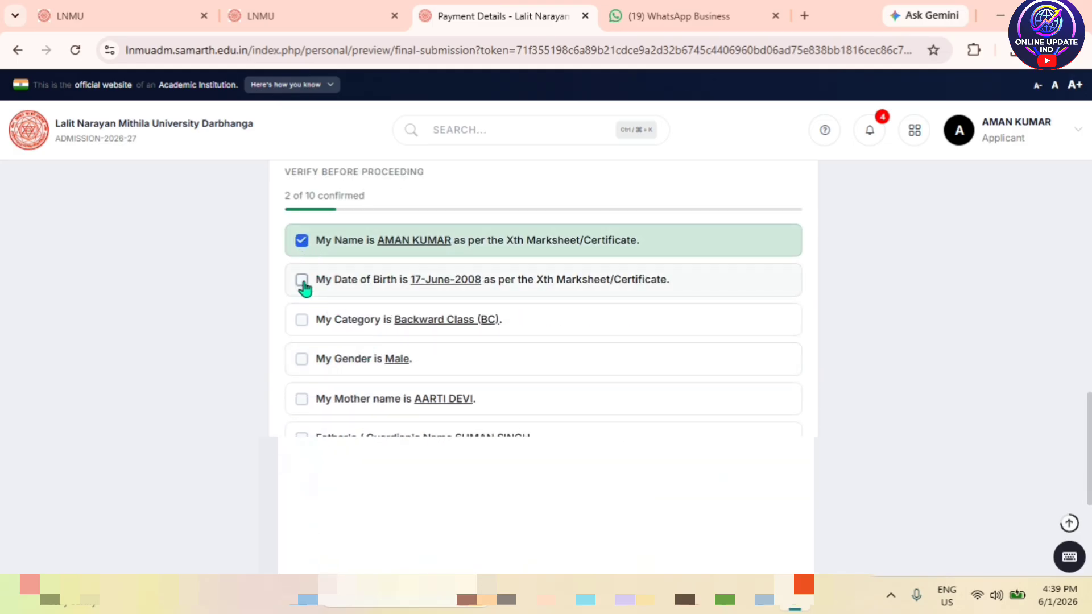
left_click(302, 322)
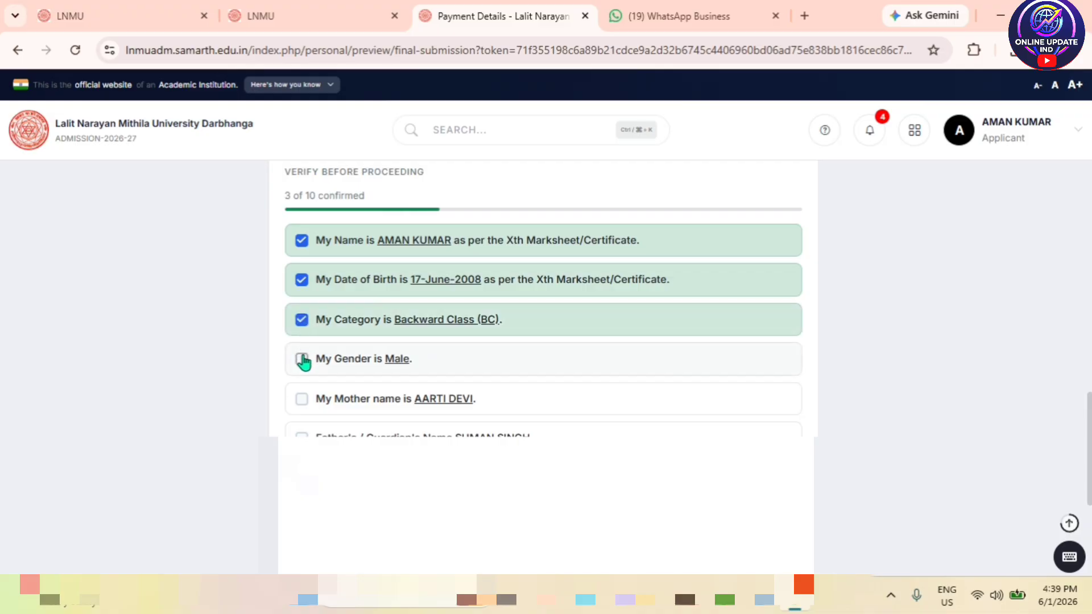
left_click(302, 357)
left_click(302, 400)
- Confirm father's or guardian's name, correspondence address, remaining statements, and the final declaration
scroll(326, 405, "down", 3)
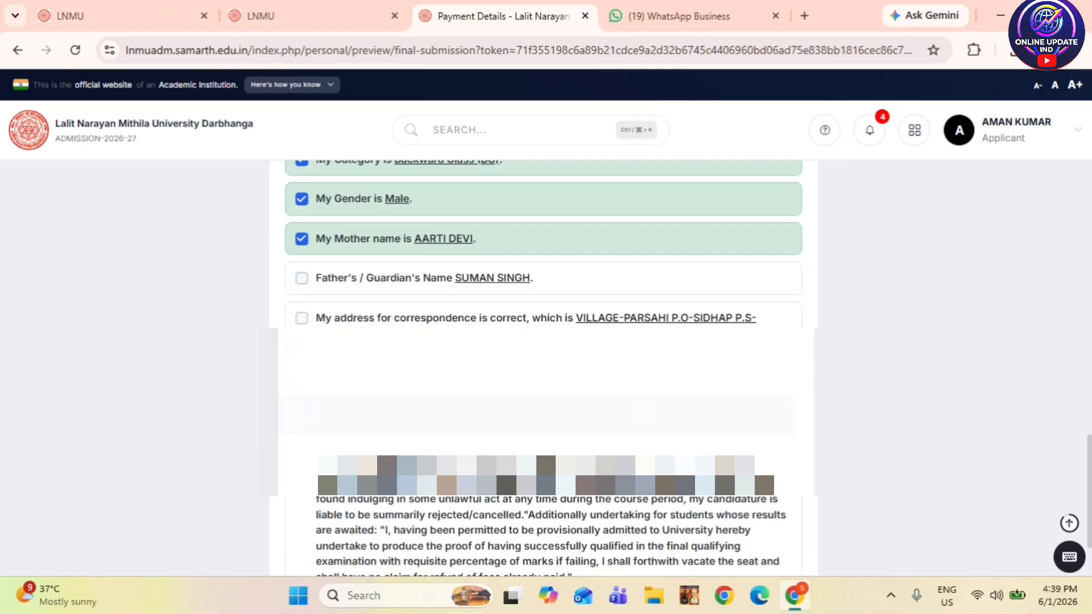
left_click(302, 279)
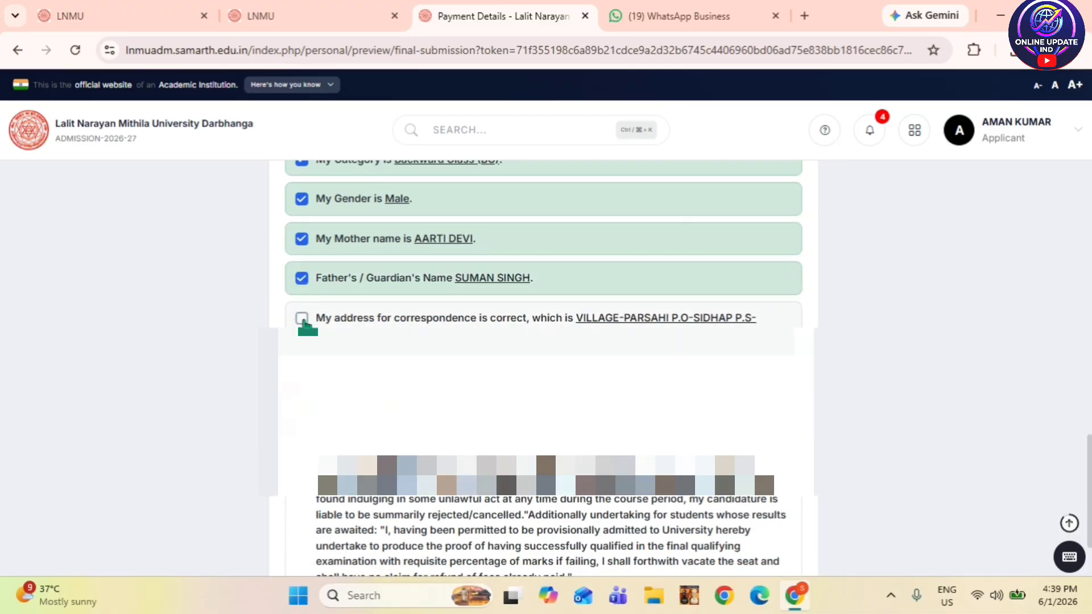
left_click(302, 319)
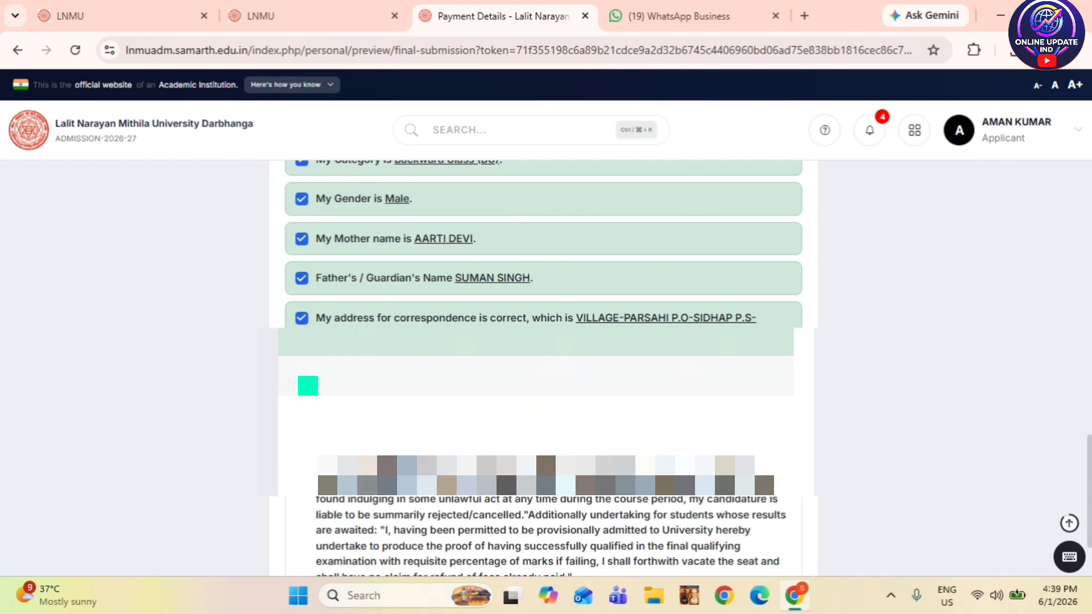
left_click(302, 376)
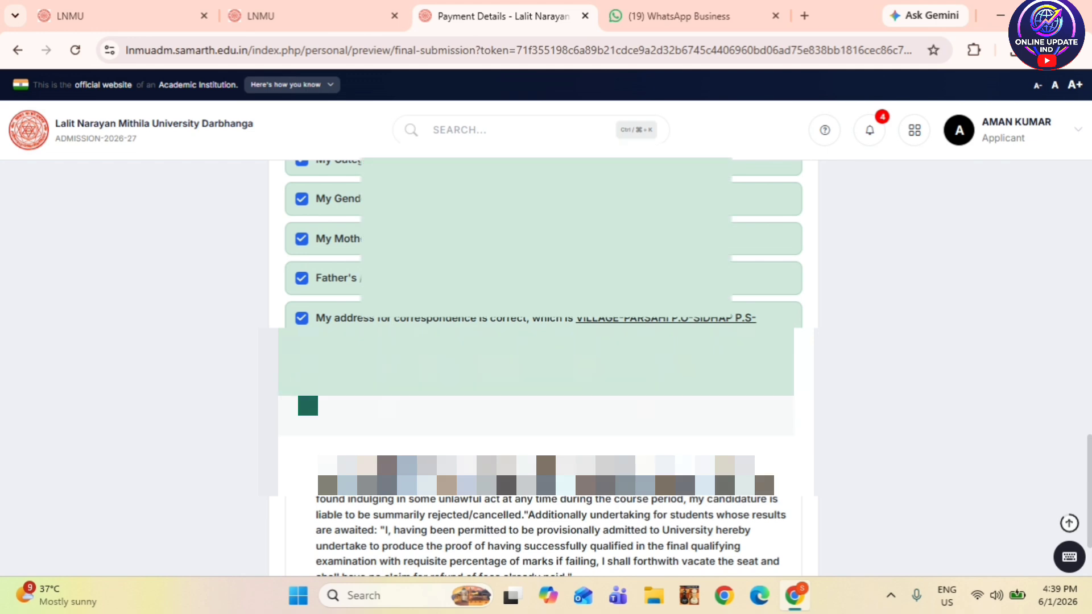
left_click(302, 415)
scroll(334, 408, "down", 3)
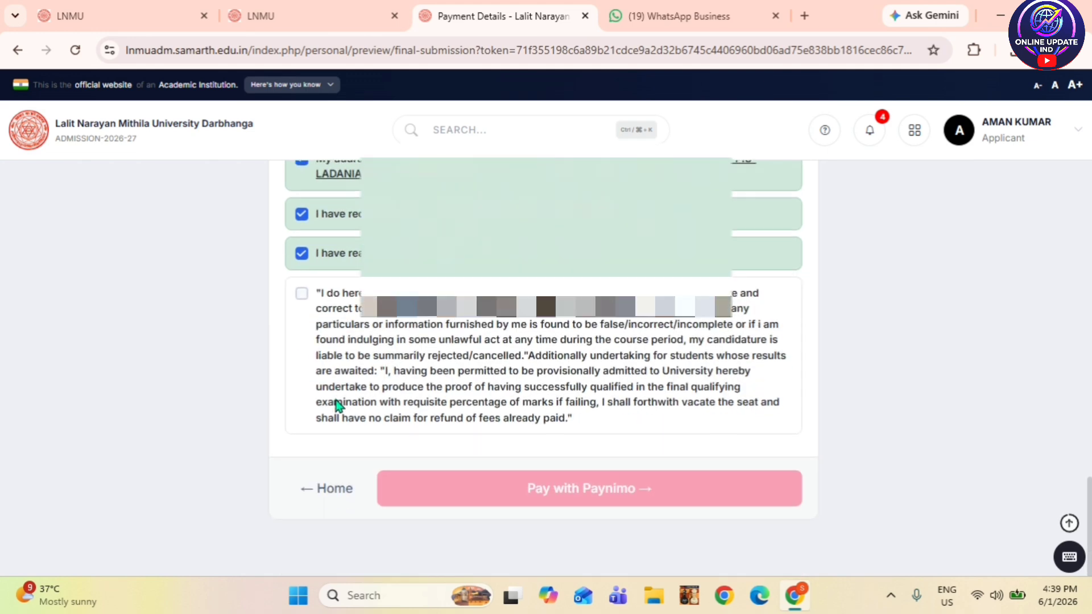
left_click(302, 294)
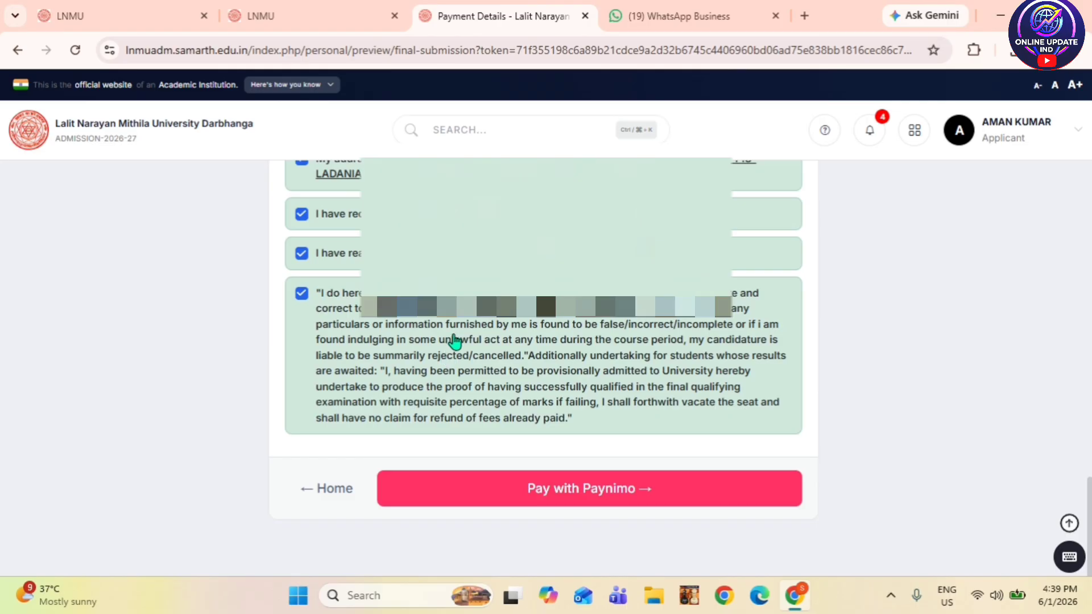
- Pay the ₹500 fee with Paynimo, choosing UPI and generating its QR code
left_click(562, 498)
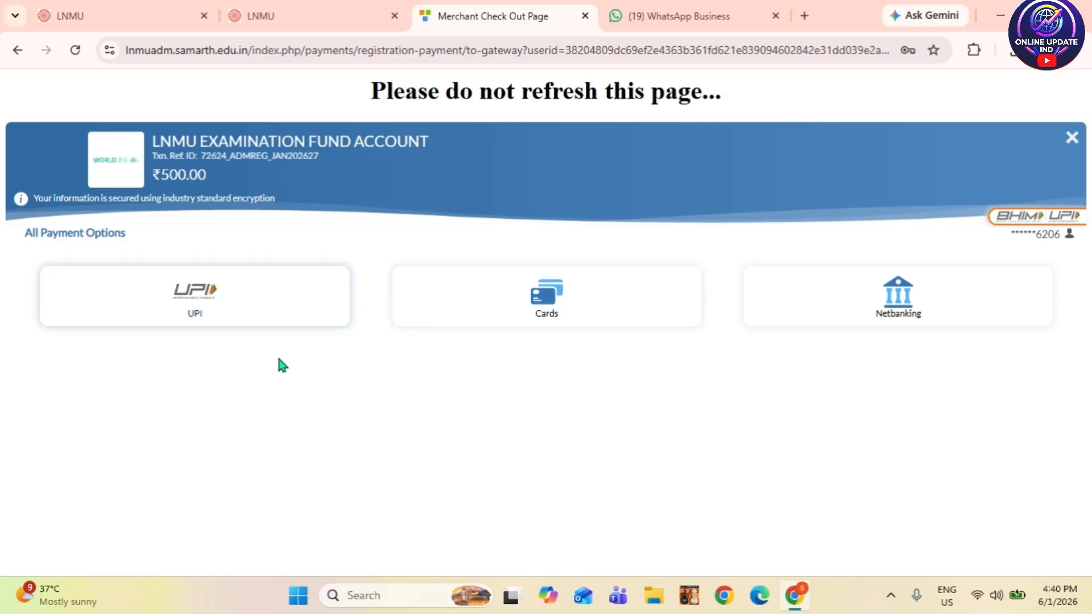
left_click(222, 315)
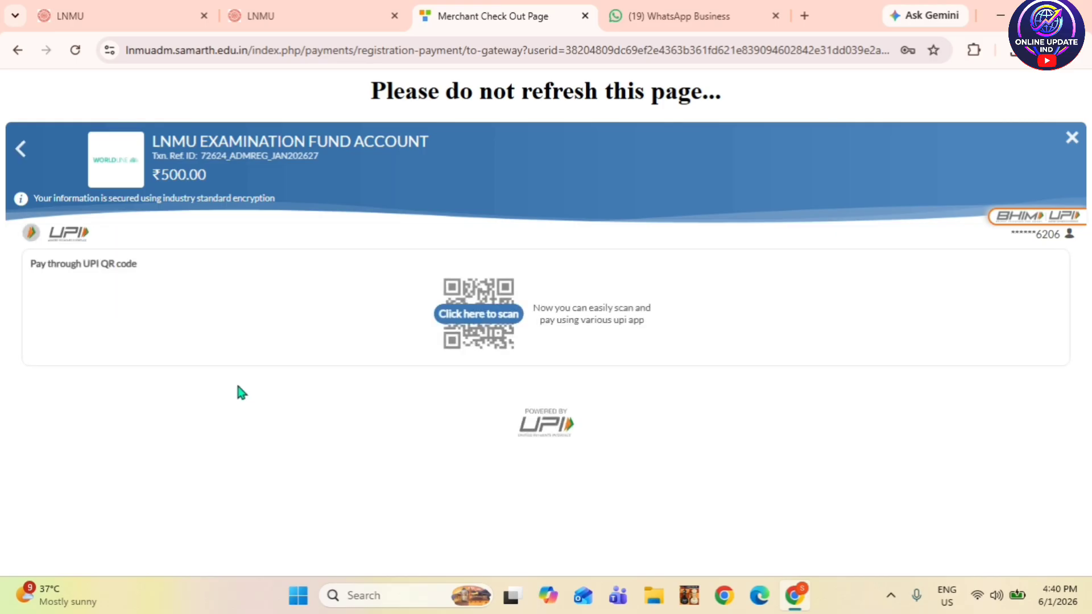
left_click(489, 320)
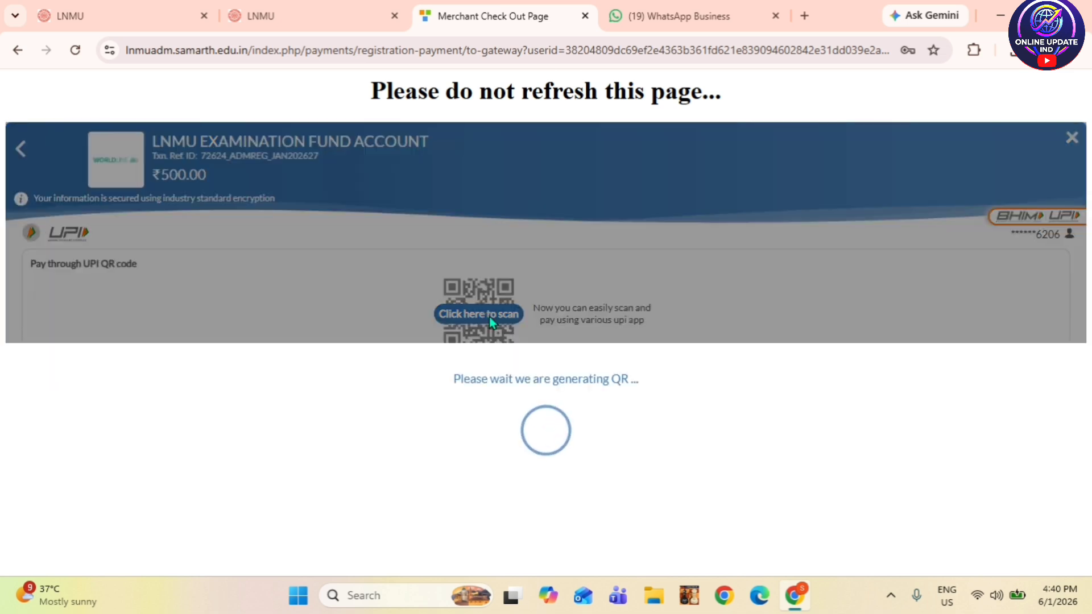